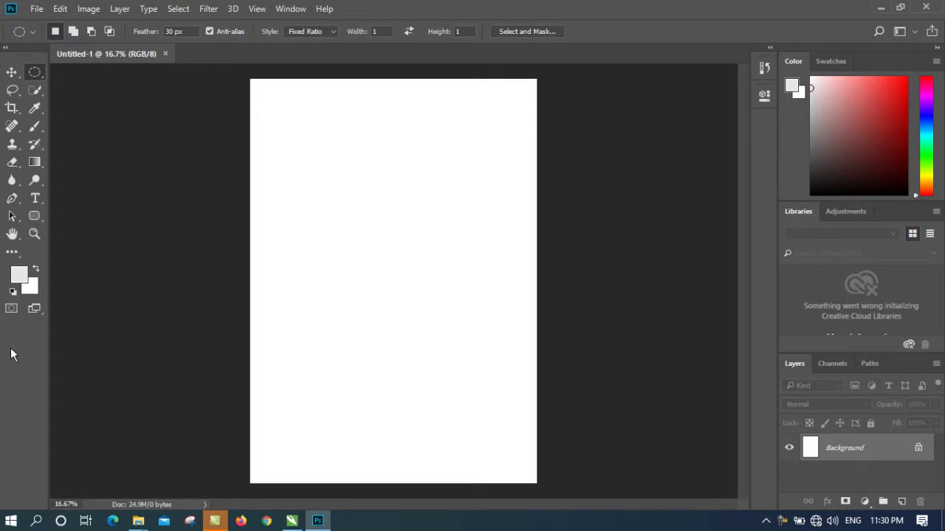
click(11, 73)
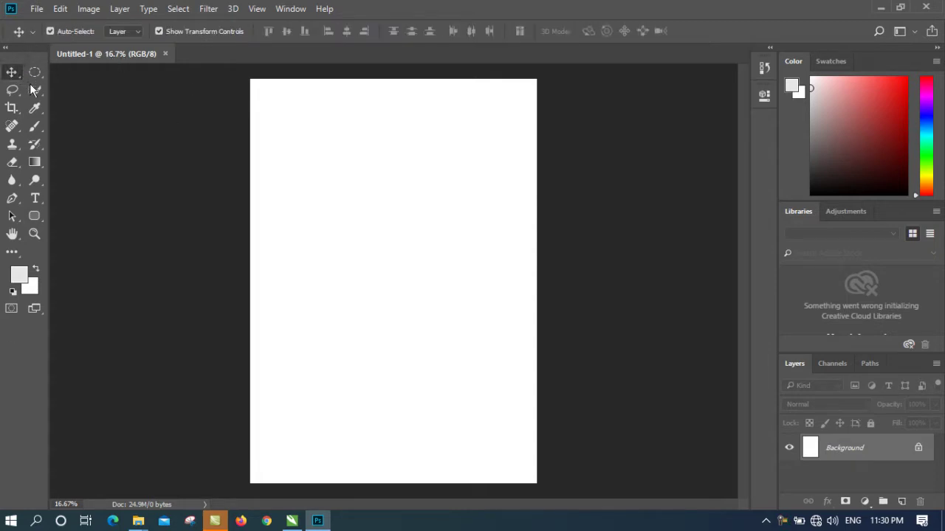
right_click(12, 73)
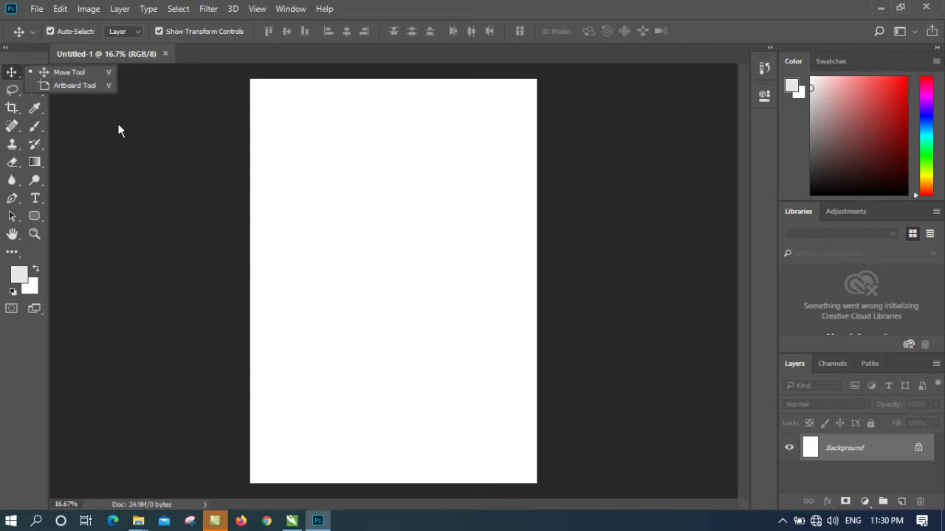
click(56, 72)
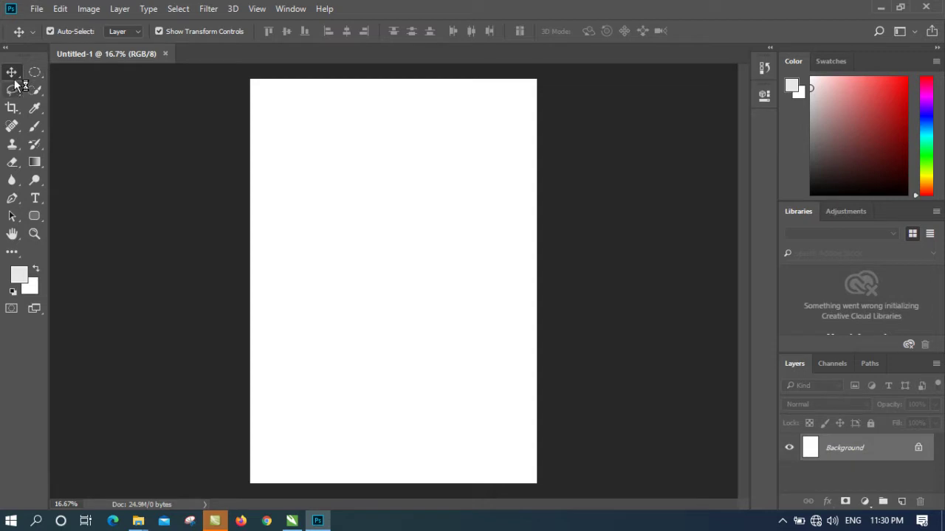
click(36, 76)
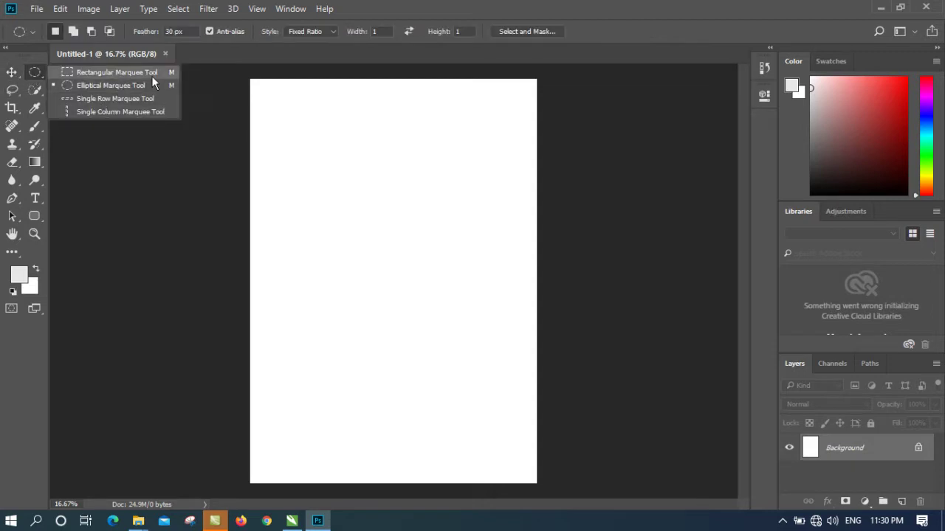
click(146, 224)
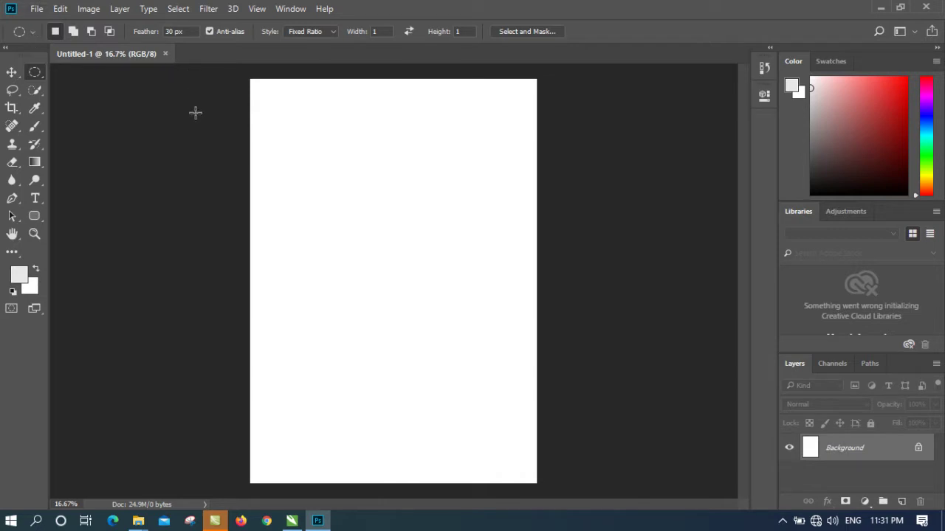
click(36, 9)
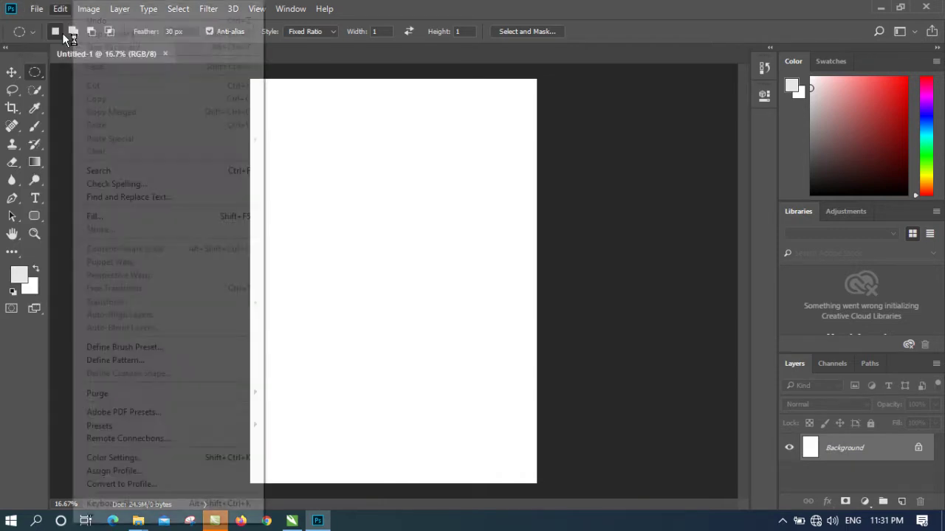
click(50, 42)
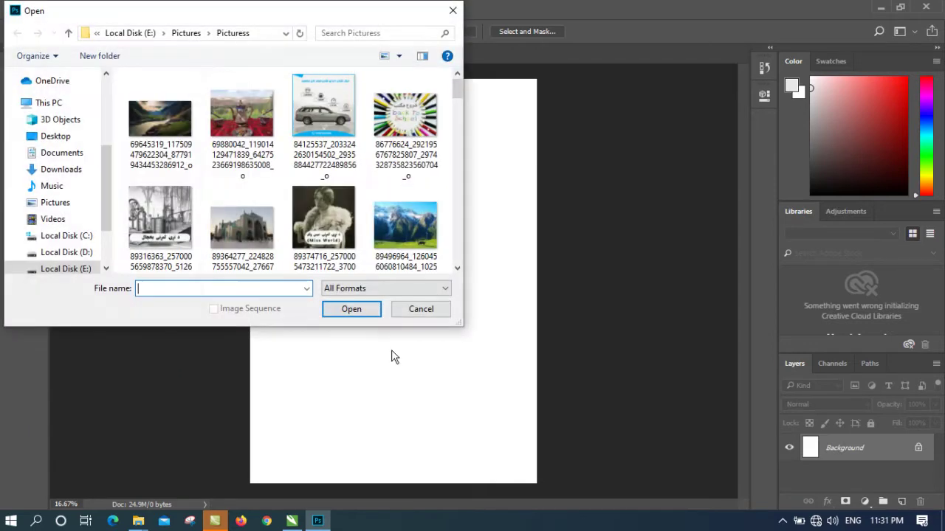
click(394, 225)
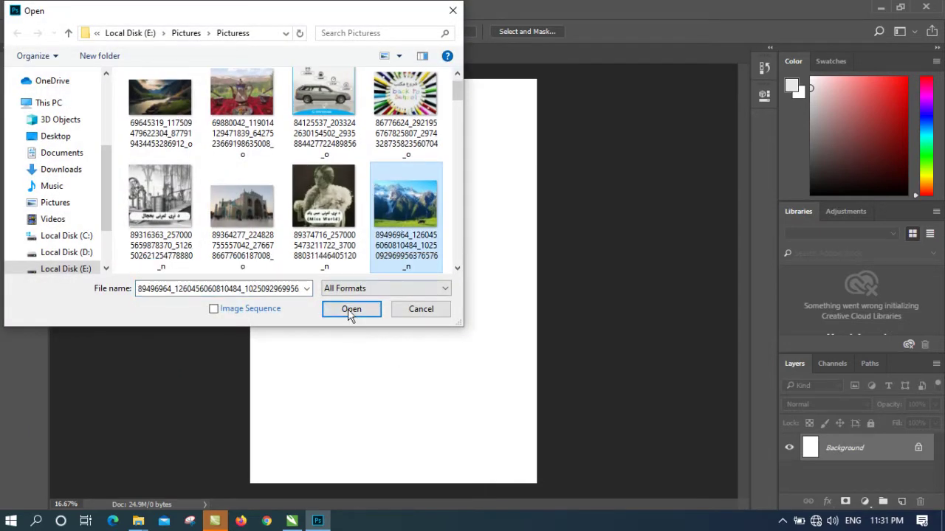
click(351, 310)
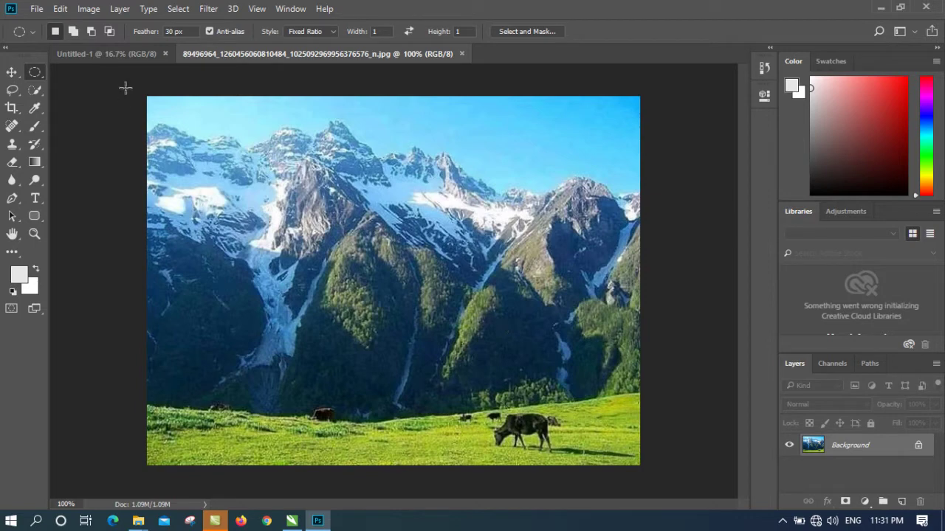
Try to open flower picture 3 from the Flower folder inside Pictures
click(36, 8)
click(45, 38)
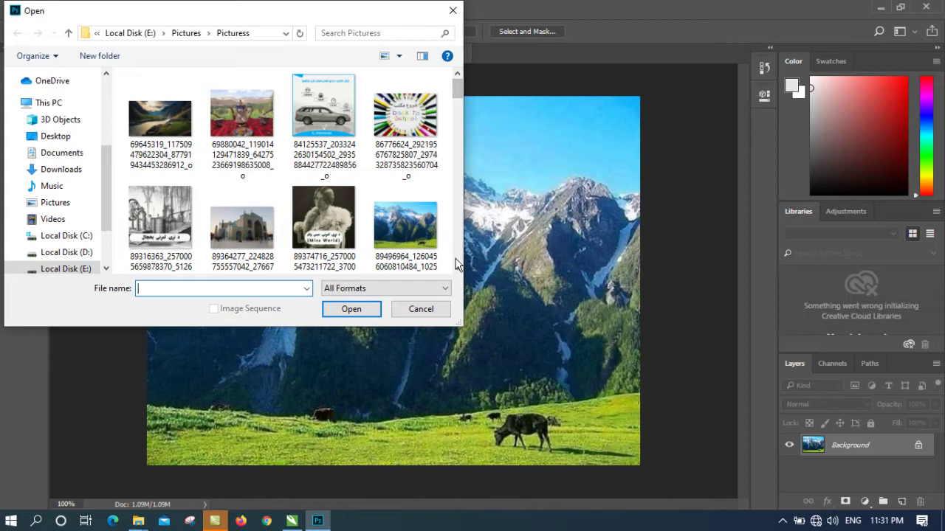
scroll(452, 267, down, 10)
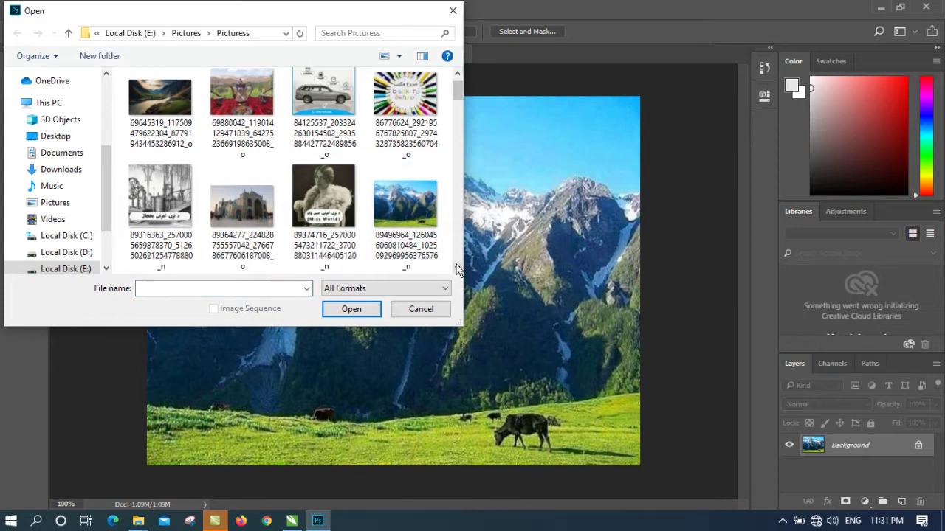
click(186, 33)
mouse_move(456, 112)
mouse_down()
mouse_move(466, 144)
mouse_move(454, 111)
mouse_up()
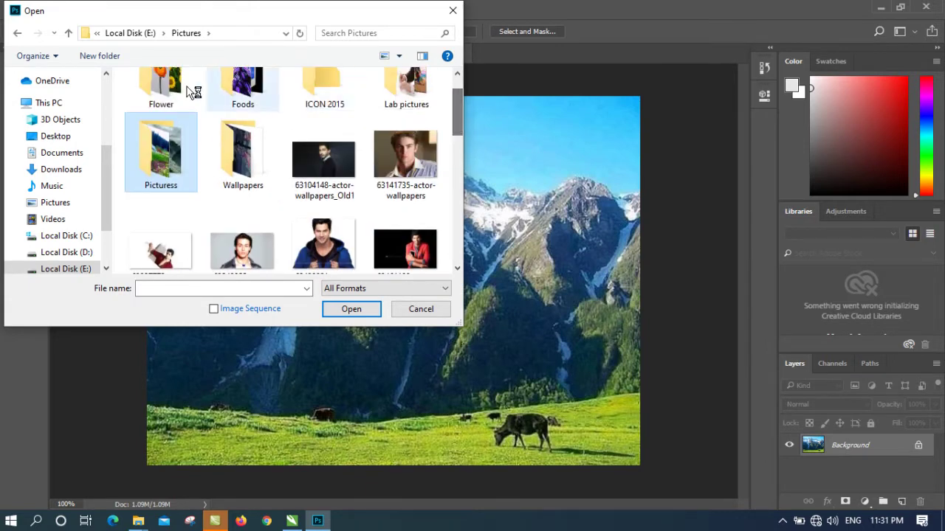
double_click(158, 94)
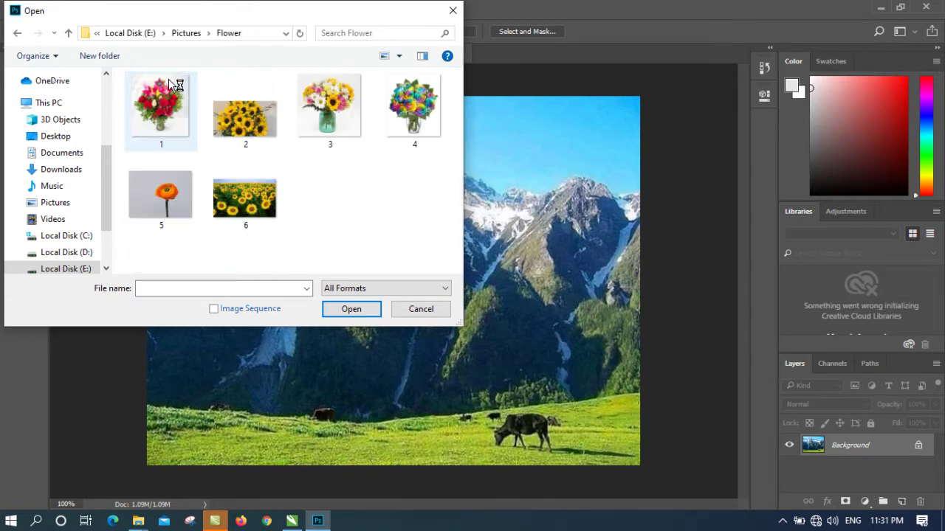
double_click(334, 104)
click(468, 207)
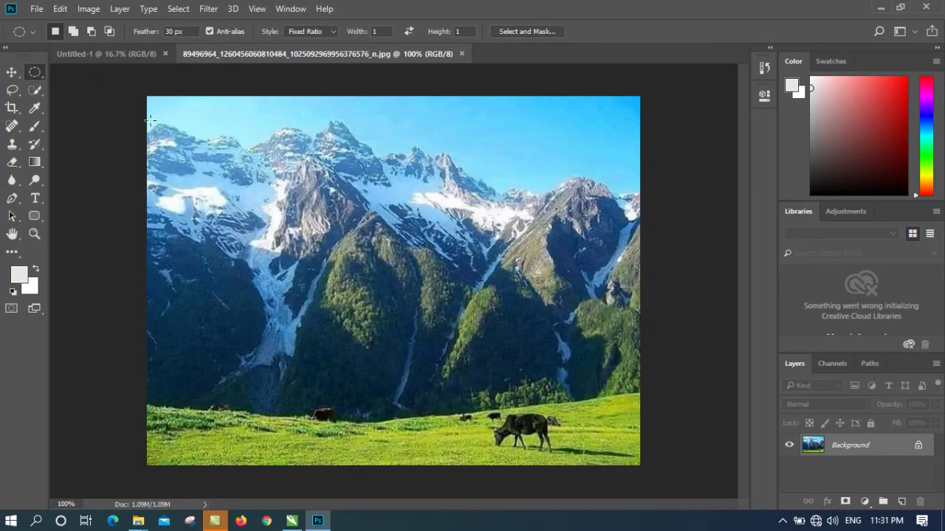
Try once more to open a picture from the Flower folder
click(40, 11)
click(65, 37)
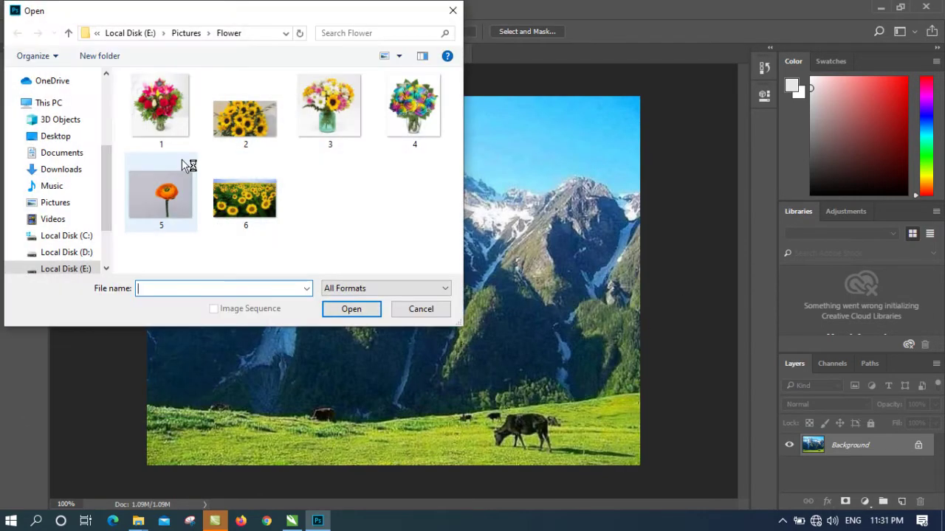
click(329, 307)
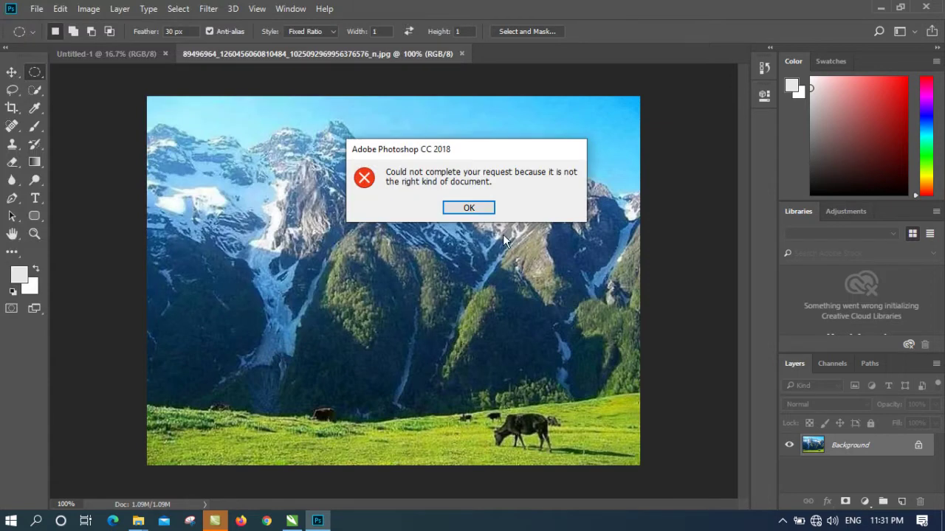
click(487, 209)
Open the image 63888215-actor-wallpapers.jpg from the Pictures folder
click(35, 9)
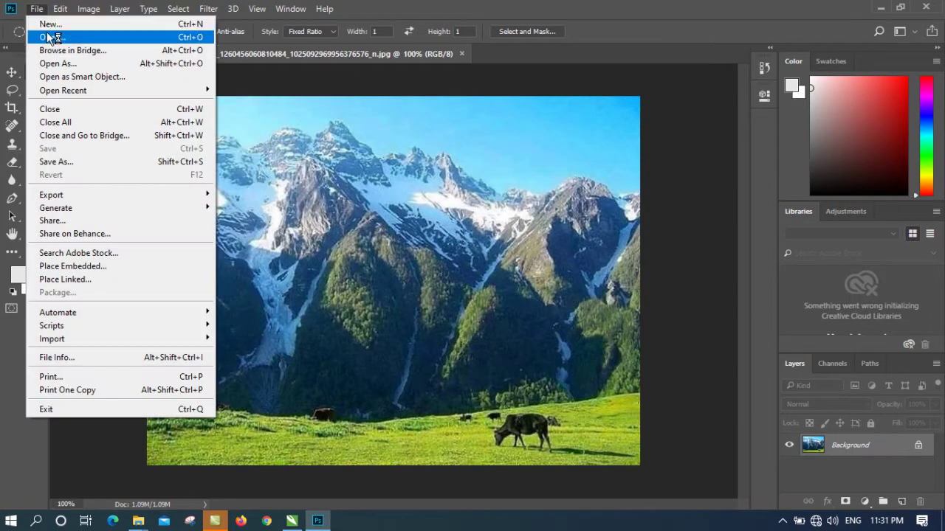
click(45, 37)
click(190, 33)
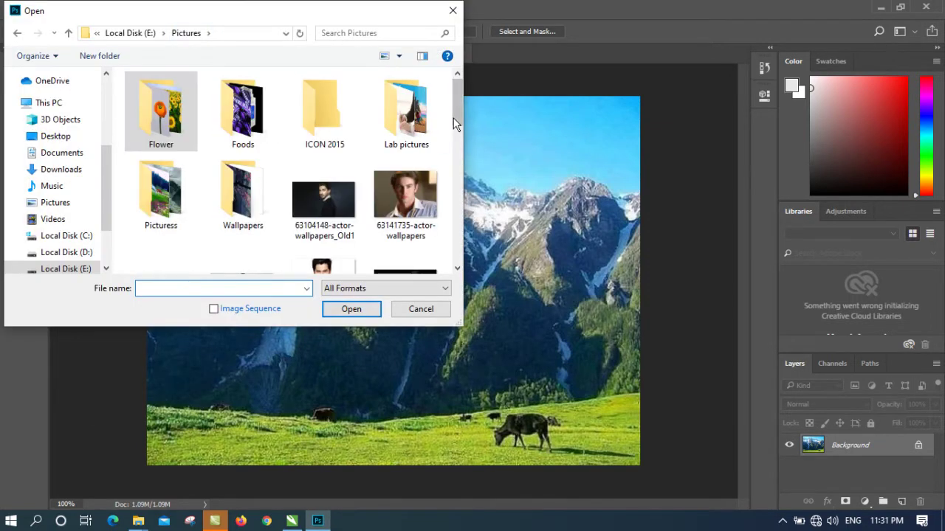
drag(453, 116, 458, 196)
double_click(262, 145)
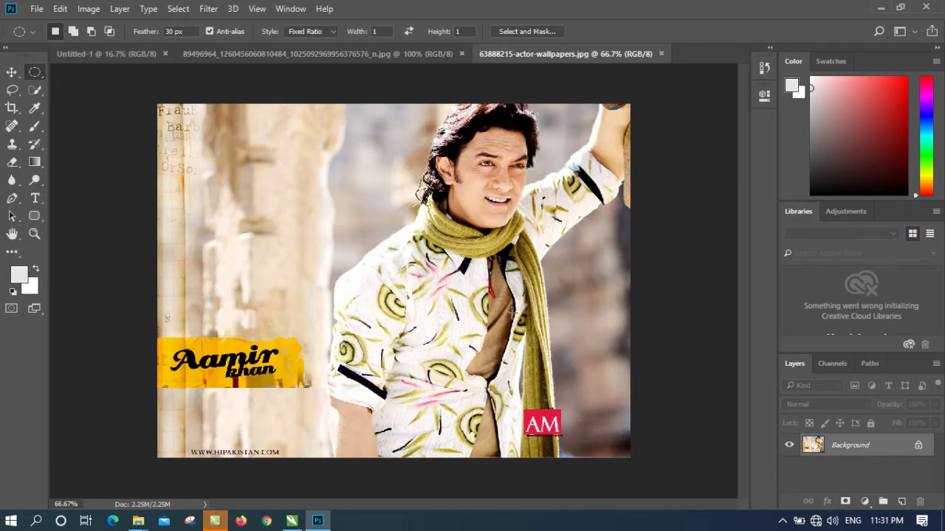
Close the blank Untitled-1 document, keeping the two opened photos
click(213, 56)
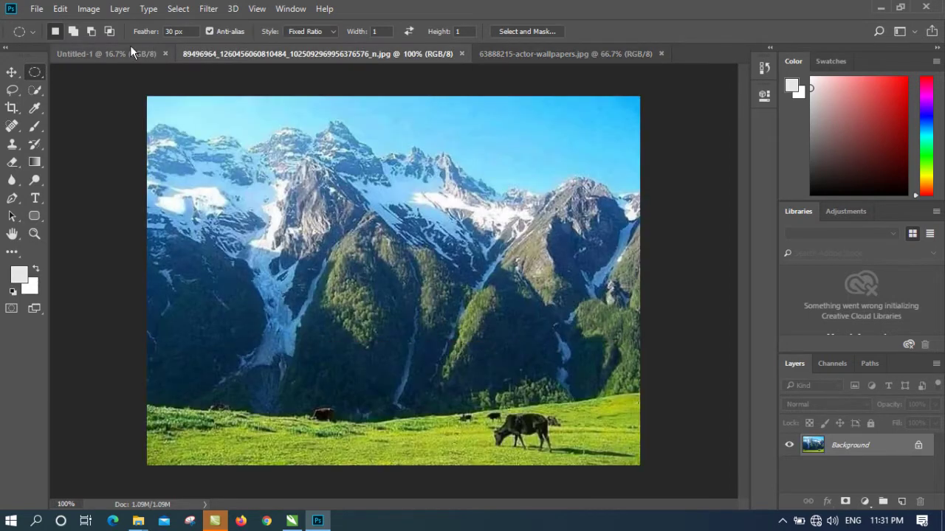
click(131, 55)
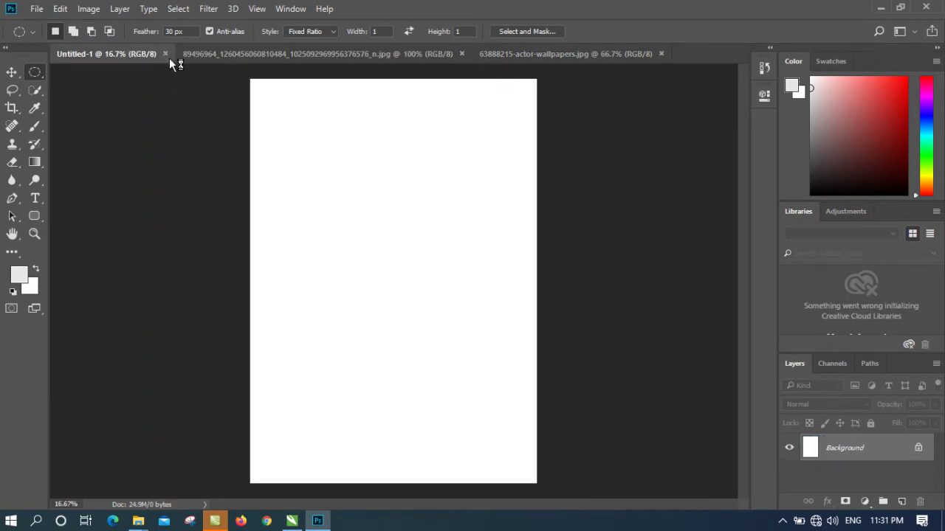
click(165, 53)
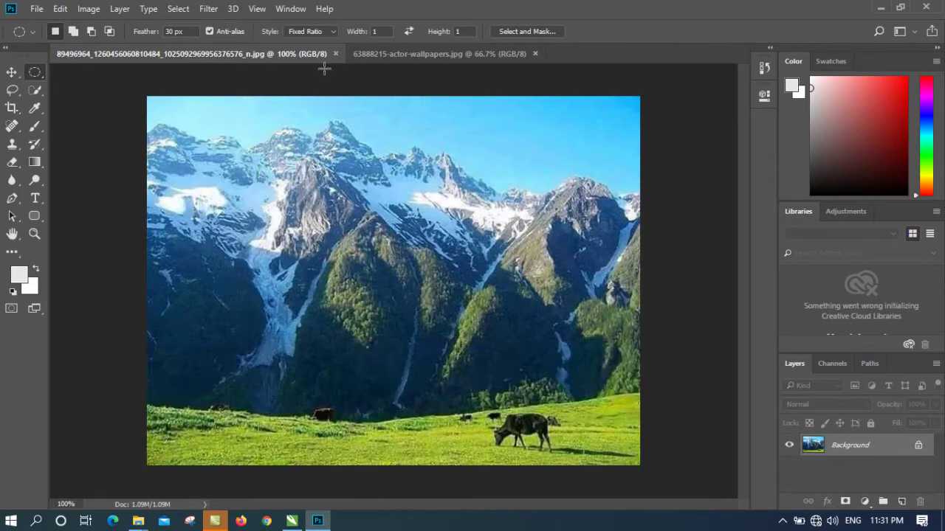
In the actor photo, select the man's head, shoulders and raised arm up to the photo's upper-right corner with the Rectangular Marquee tool
click(386, 53)
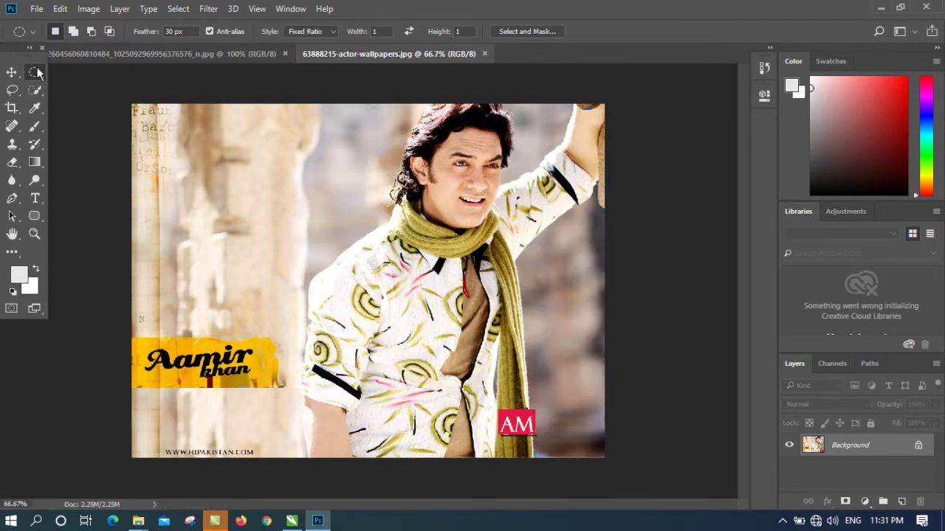
right_click(35, 72)
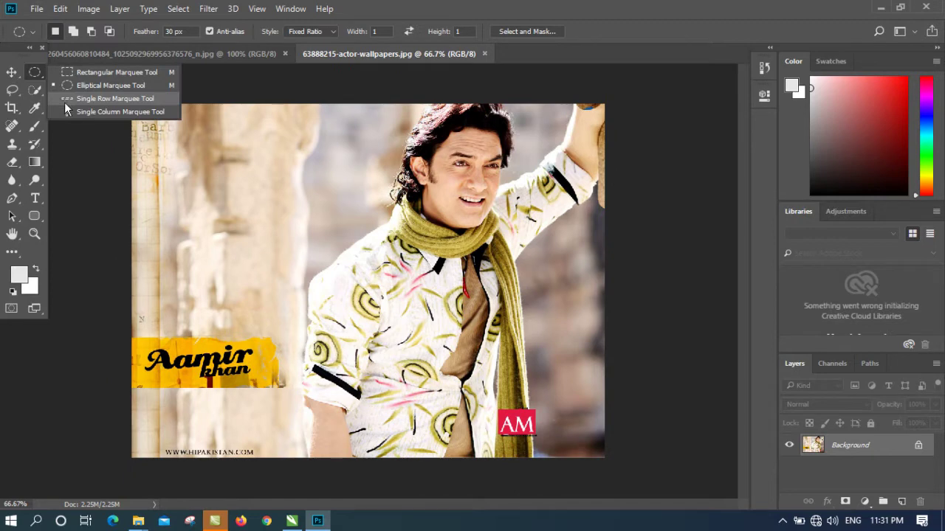
click(140, 72)
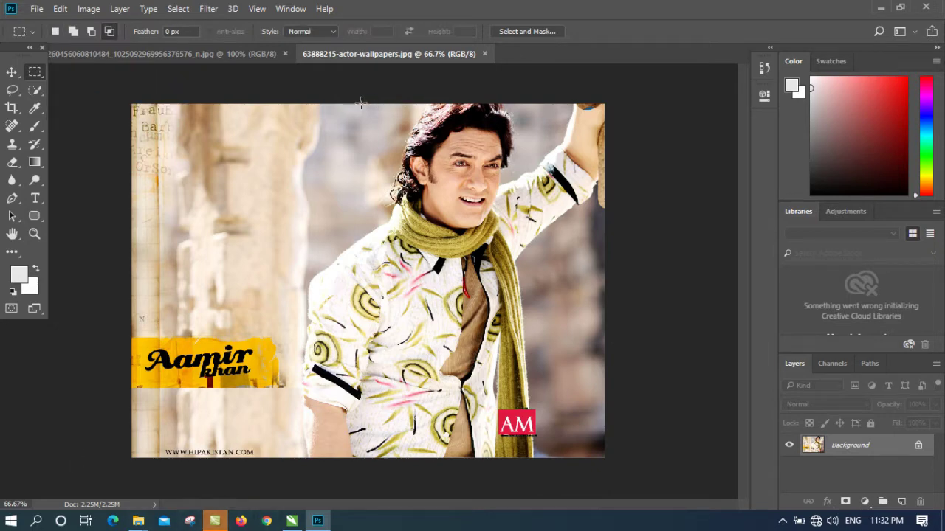
drag(361, 102, 604, 287)
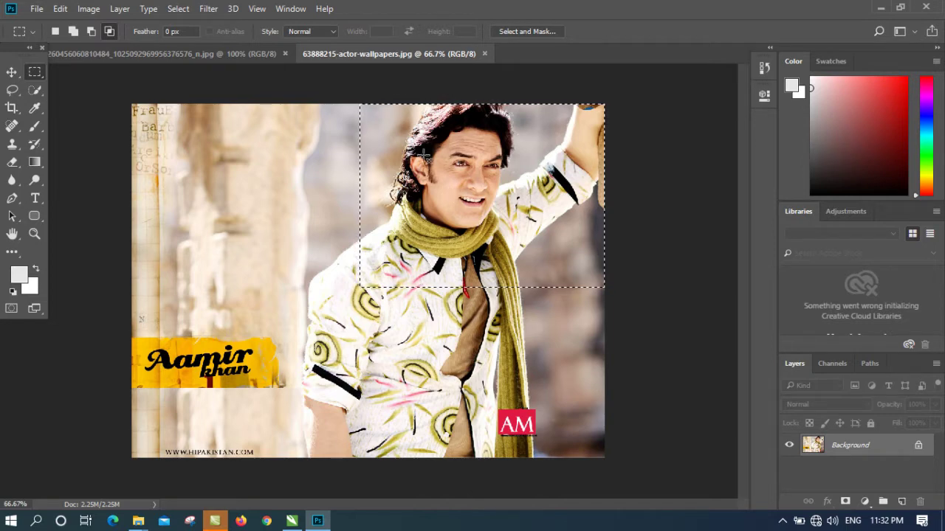
Copy the selected portrait area into the mountain landscape document with the Move tool, placing it over the photo's upper-left part
click(213, 56)
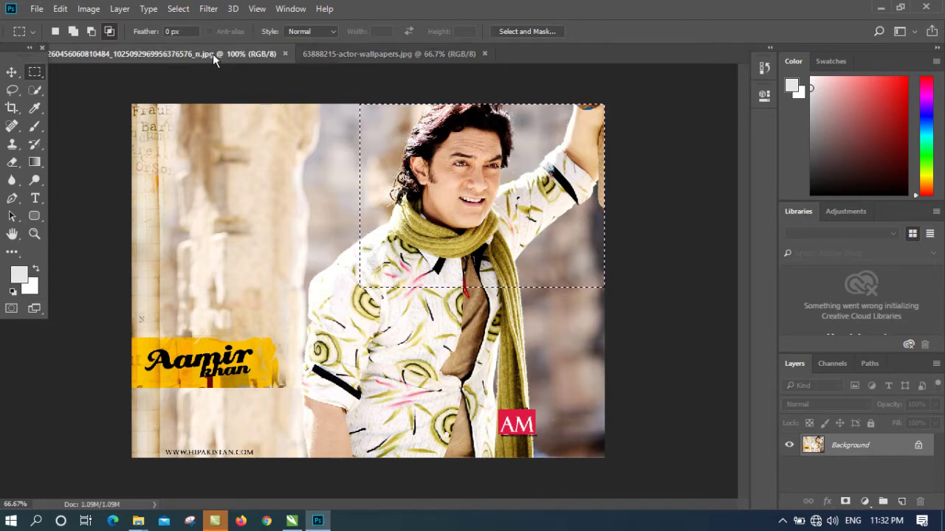
click(341, 56)
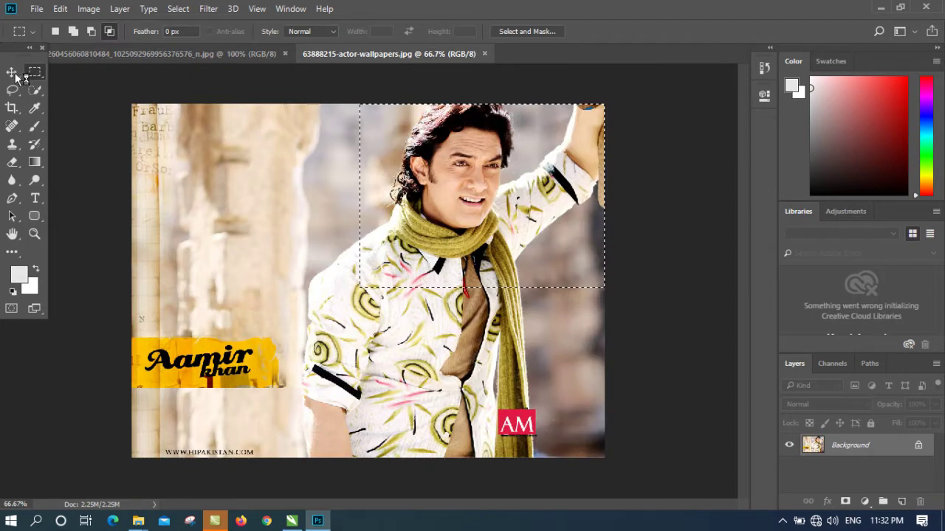
drag(14, 73, 45, 74)
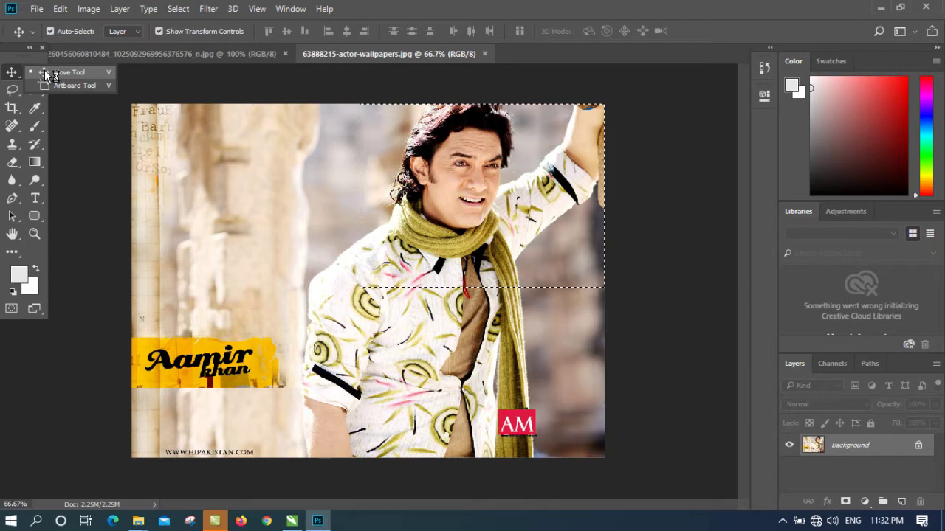
click(44, 70)
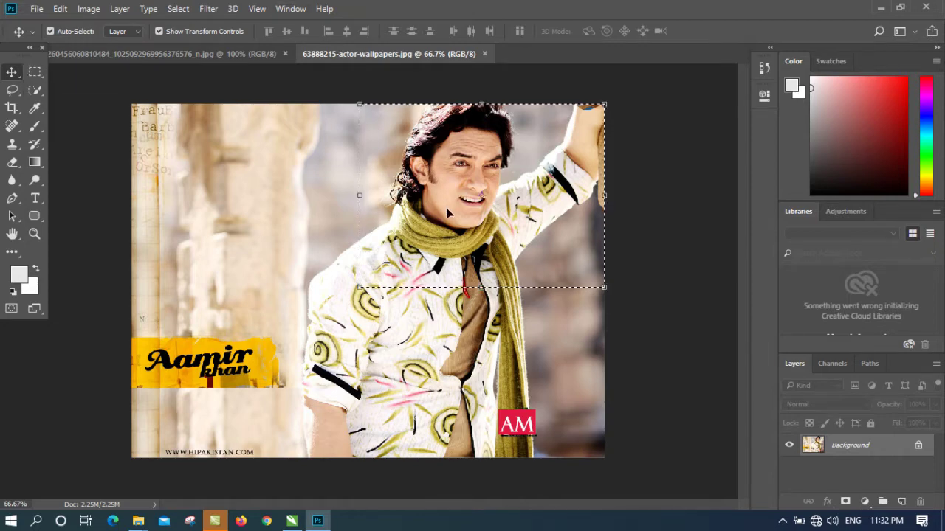
drag(446, 208, 363, 300)
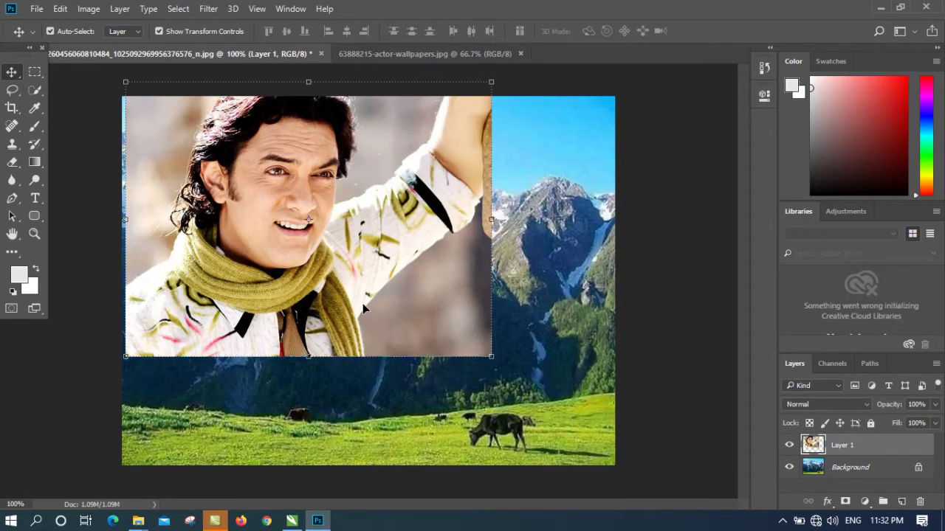
Scale the pasted portrait in the landscape to about 56% width and 65% height, keeping its lower-left corner in place
click(450, 49)
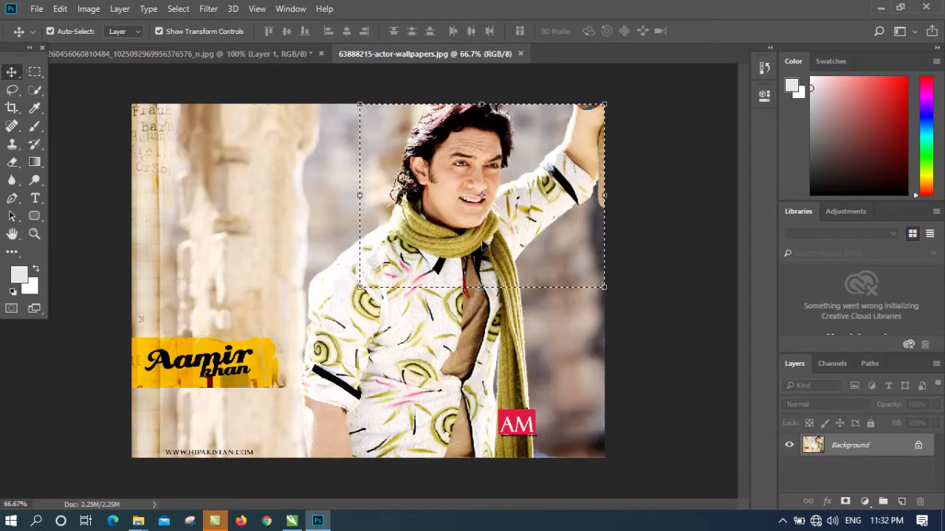
click(209, 49)
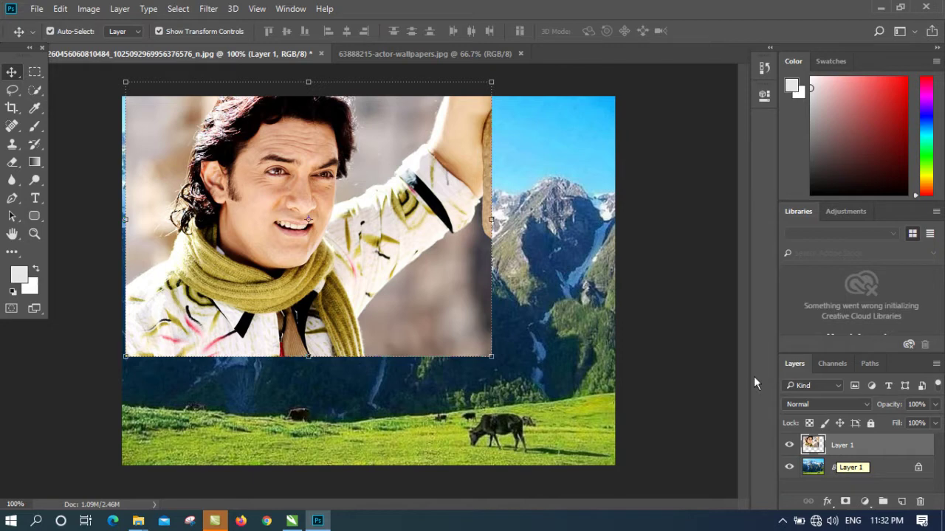
key(ctrl+t)
drag(491, 82, 334, 179)
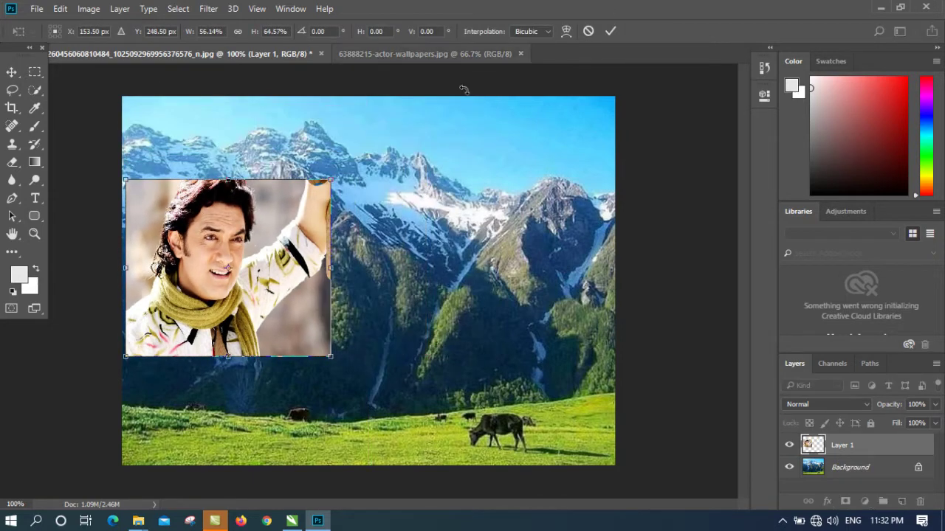
click(611, 31)
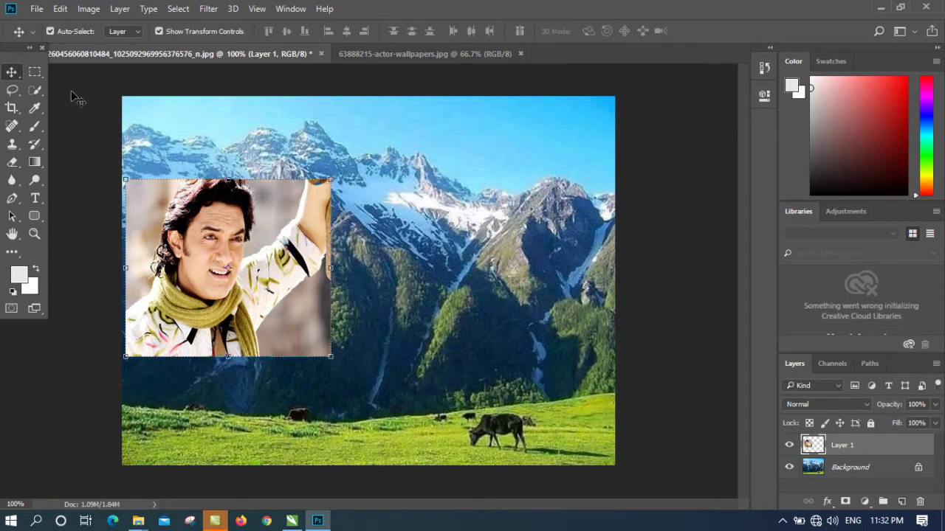
Switch to the actor photo, pick the Elliptical Marquee tool and clear the existing rectangular selection
click(35, 73)
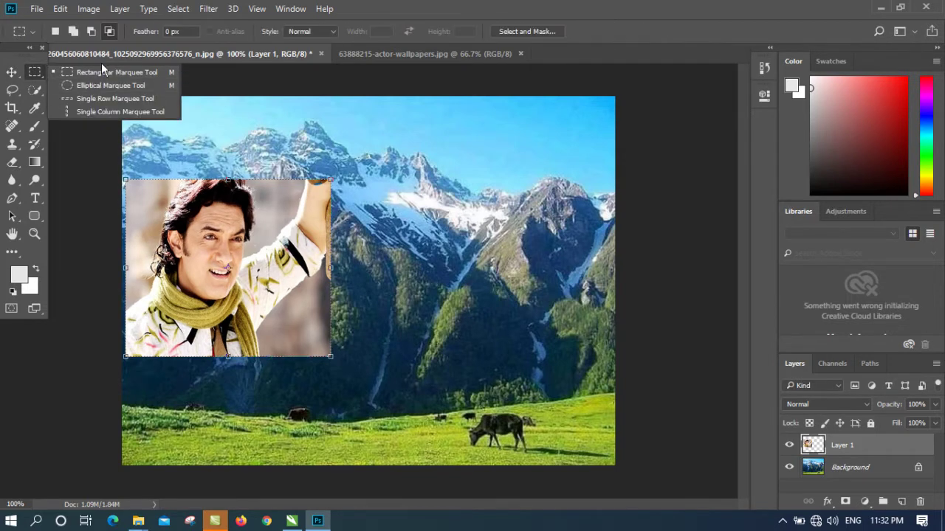
click(151, 77)
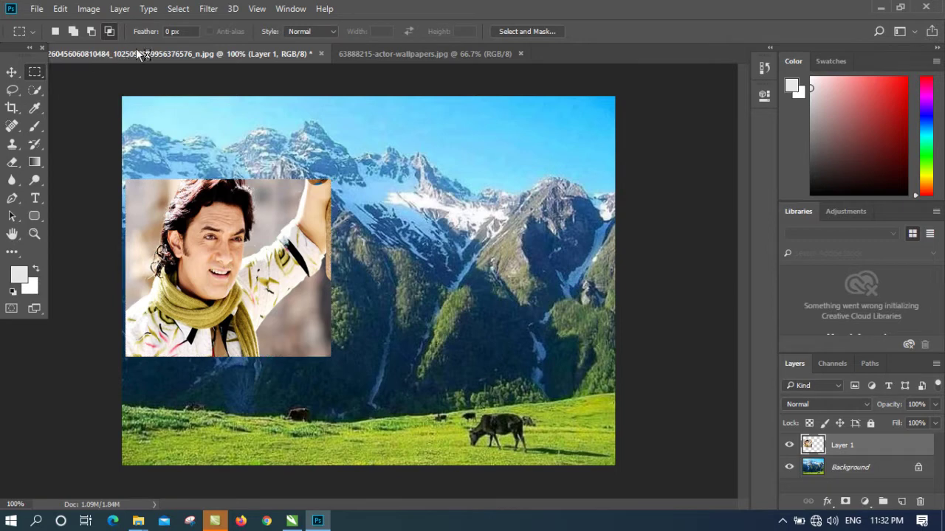
click(373, 57)
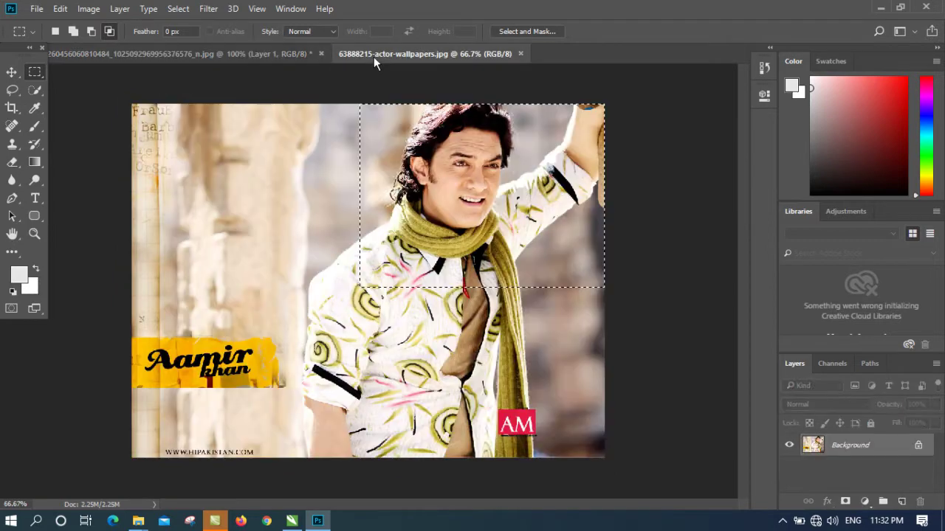
click(35, 72)
click(91, 86)
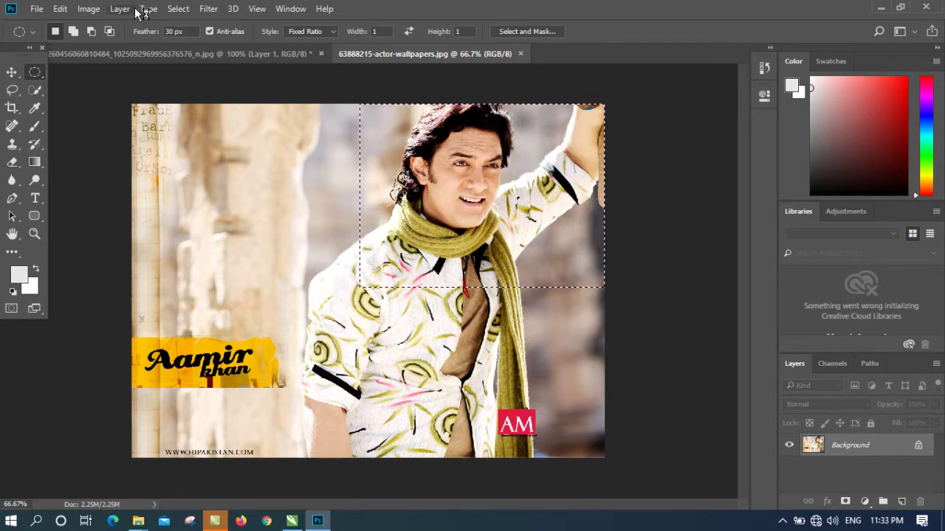
click(176, 10)
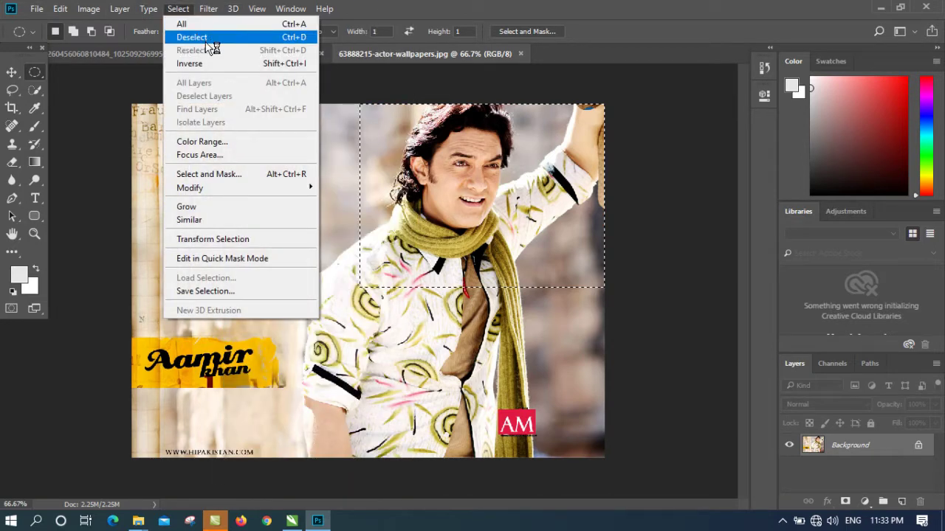
click(279, 44)
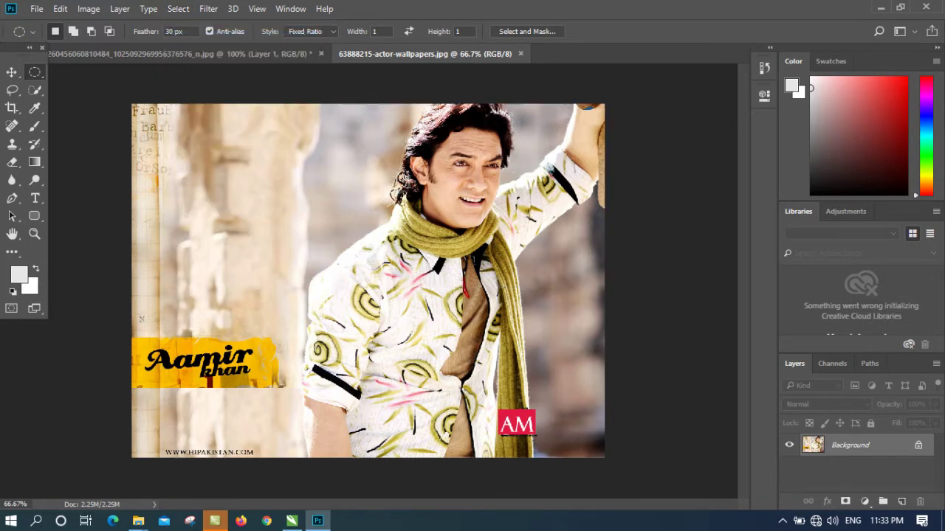
Select the man's head and scarf with a 30 px feathered, 1:1 Elliptical Marquee and copy it into the landscape's lower-right part
right_click(39, 72)
click(93, 88)
drag(376, 104, 523, 250)
key(v)
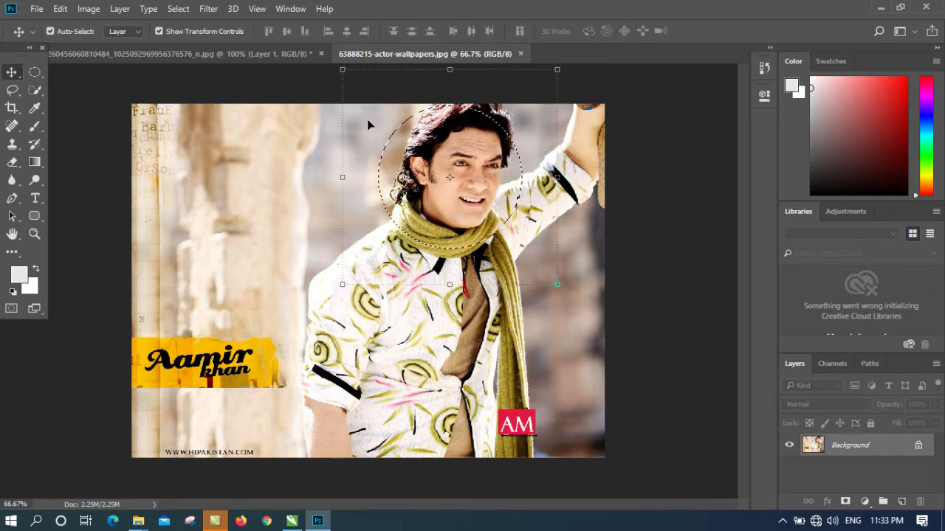
drag(442, 184, 457, 429)
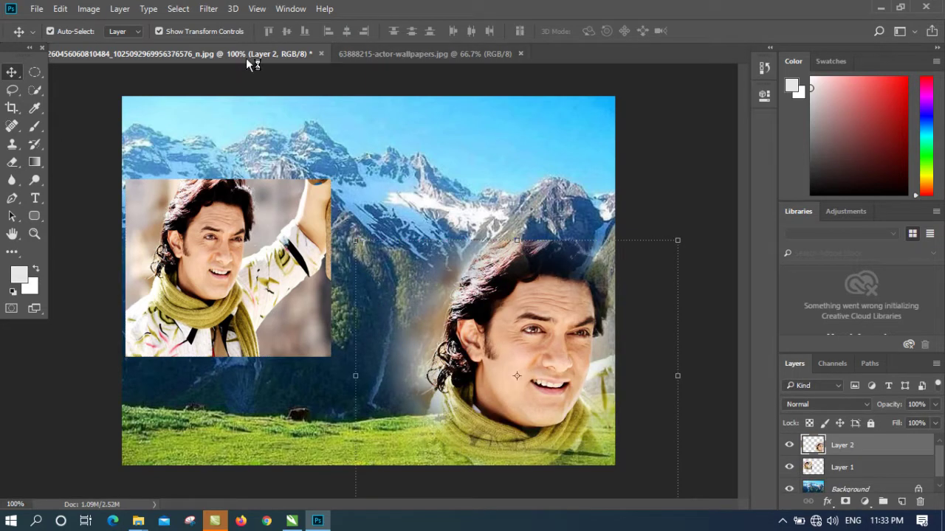
Return to the actor photo, switch to the Rectangular Marquee tool and view its tool presets
click(382, 53)
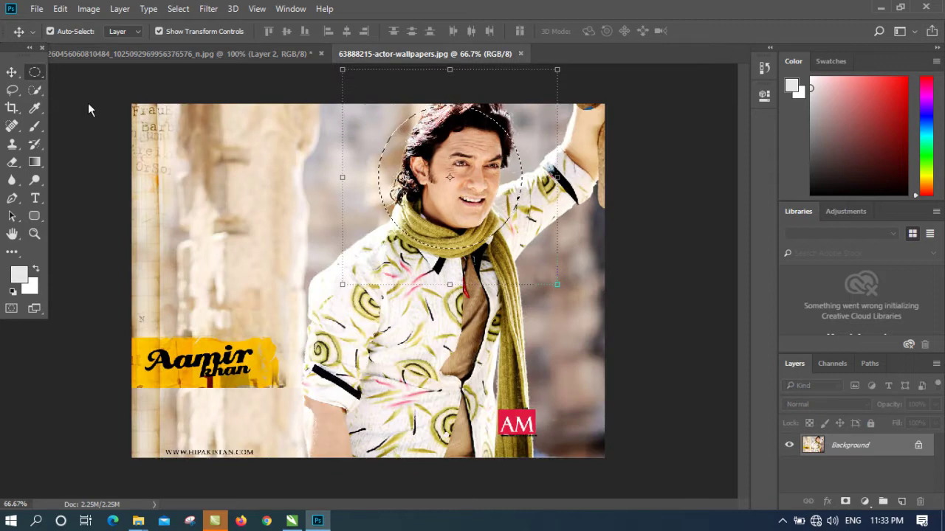
drag(34, 72, 118, 85)
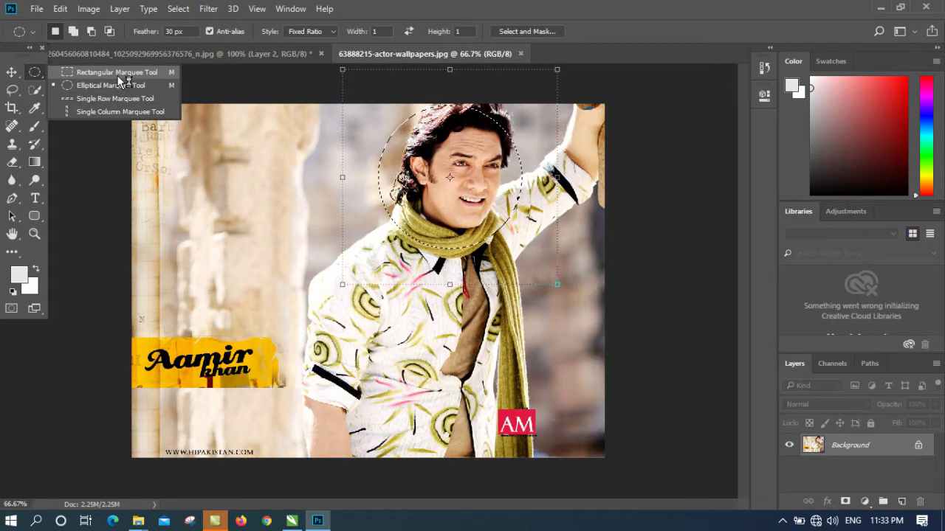
click(118, 74)
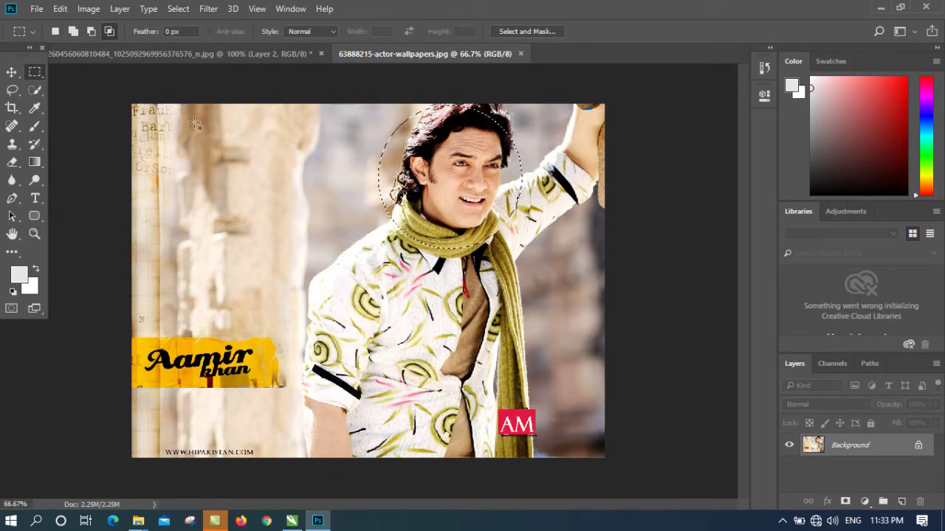
click(33, 31)
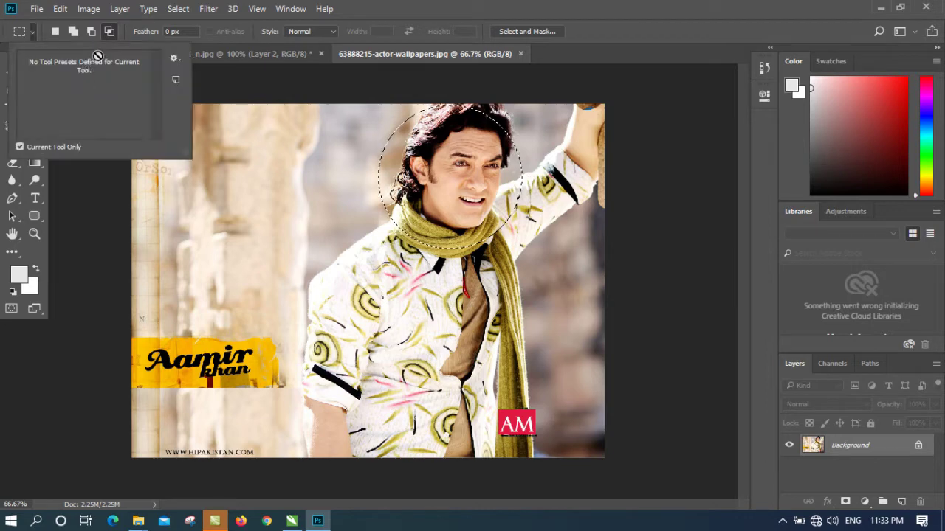
click(406, 140)
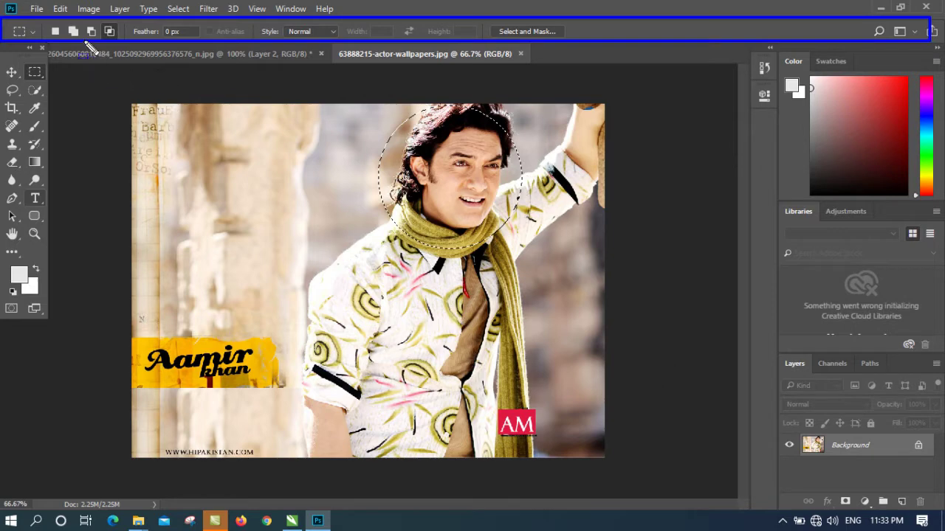
Compare the Elliptical and Rectangular Marquee options, ending on the Rectangular Marquee, and clear the circular selection
right_click(35, 71)
click(89, 82)
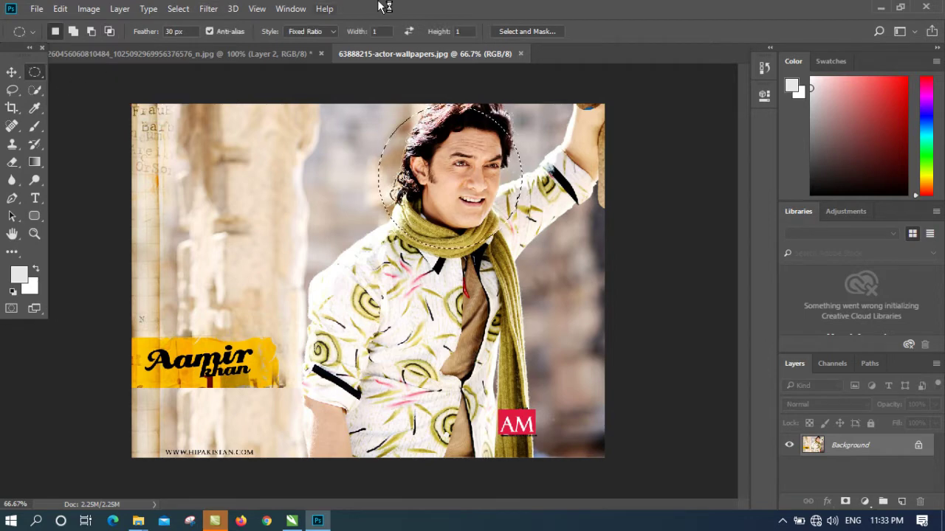
right_click(34, 71)
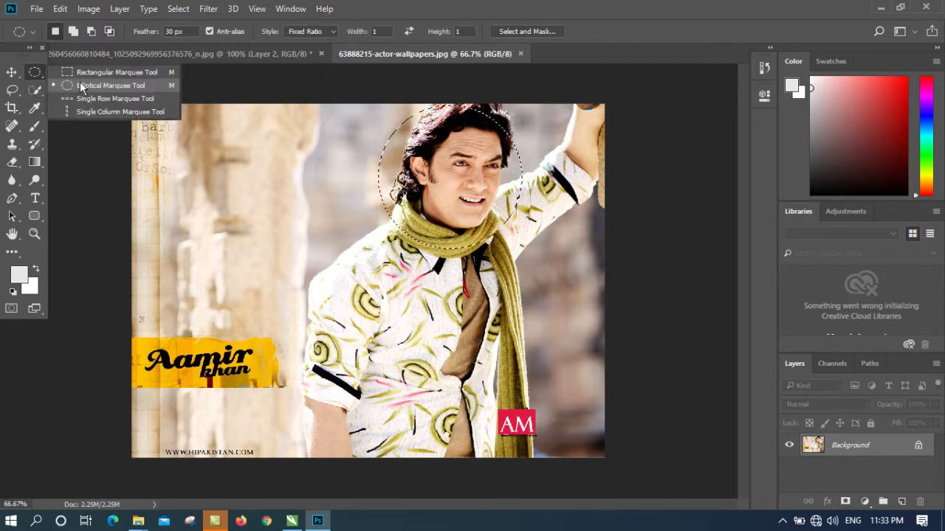
click(85, 72)
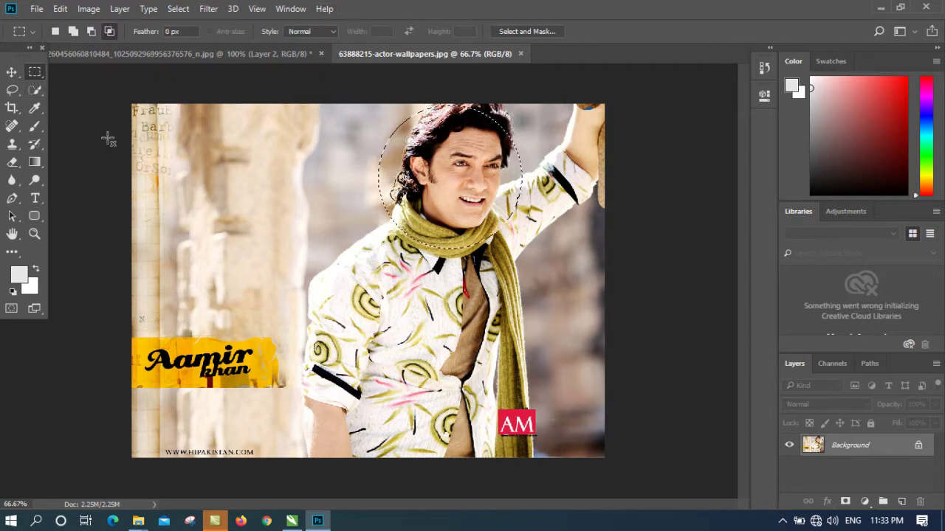
click(73, 72)
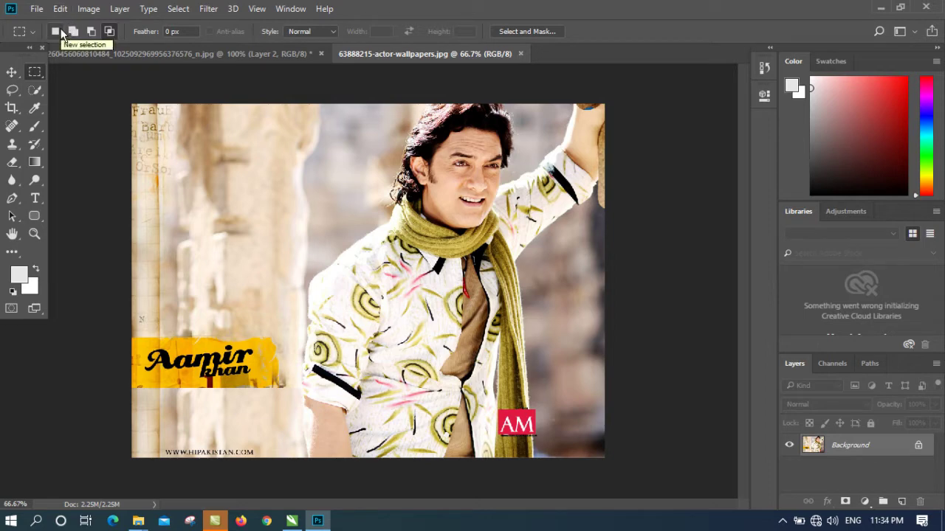
In New selection mode, draw successive replacement rectangles over the man's face, the wall and his shirt, and clear the last one
click(59, 31)
drag(391, 124, 512, 212)
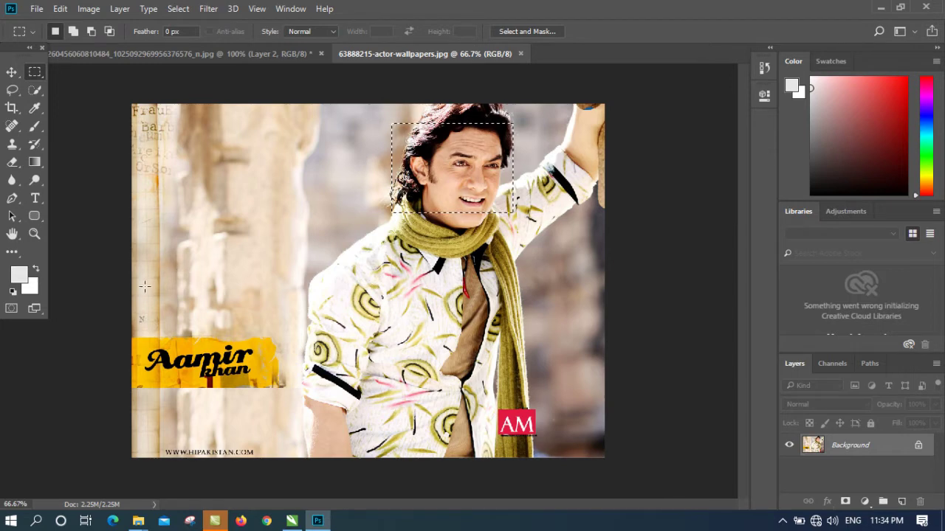
drag(186, 288, 327, 385)
drag(396, 146, 518, 219)
drag(211, 166, 390, 268)
drag(289, 289, 549, 389)
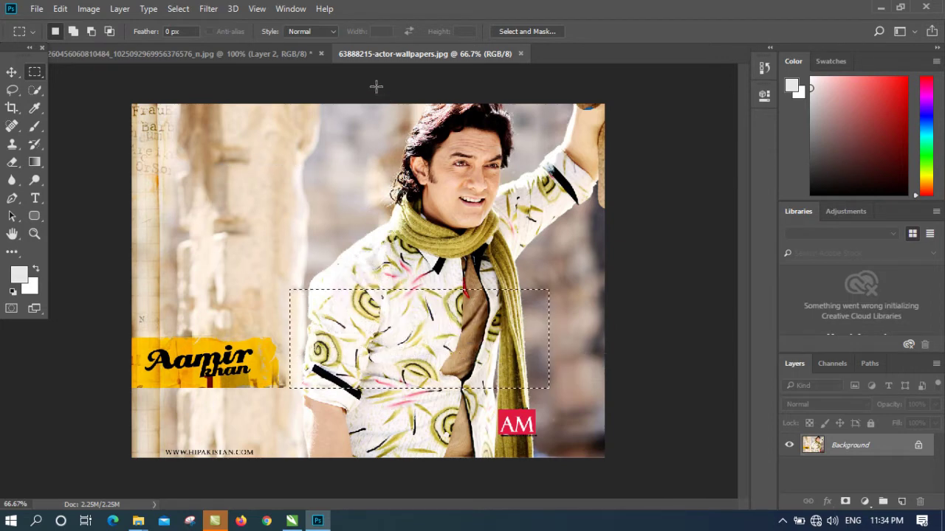
drag(357, 104, 544, 252)
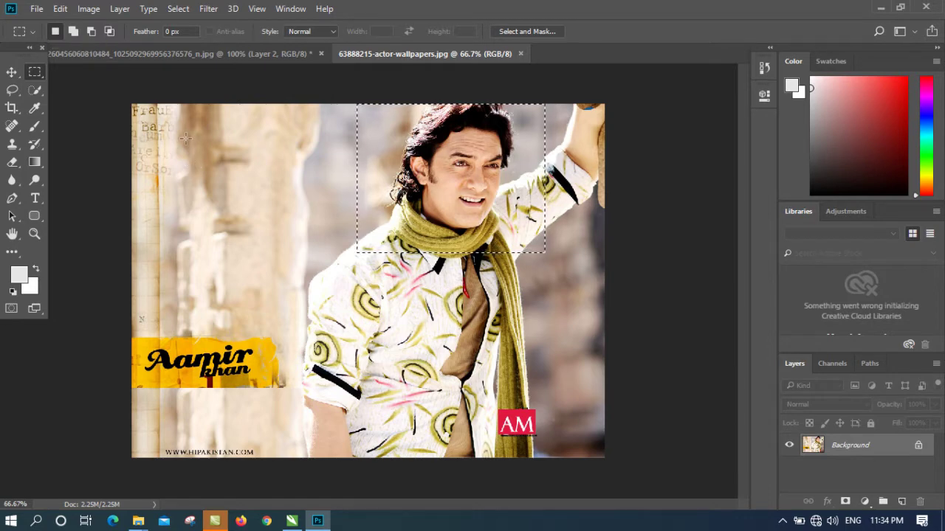
drag(317, 292, 546, 422)
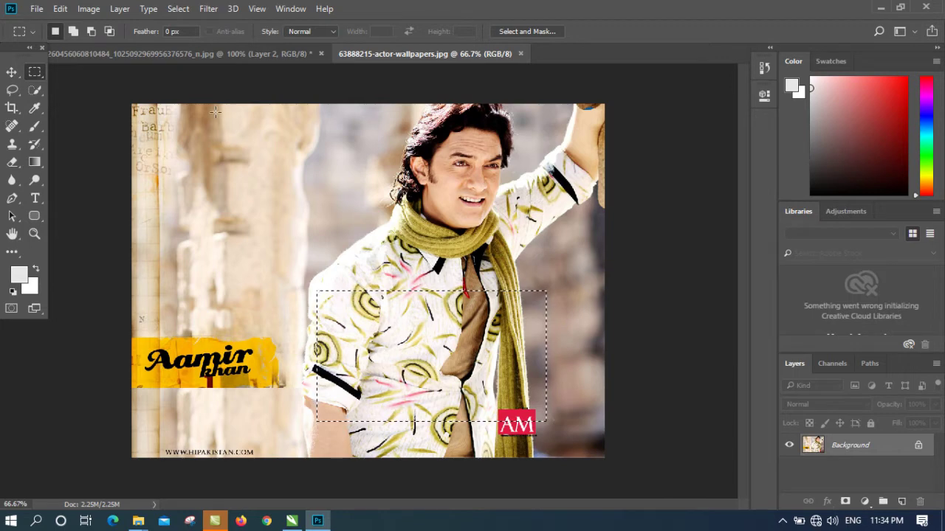
drag(198, 113, 402, 217)
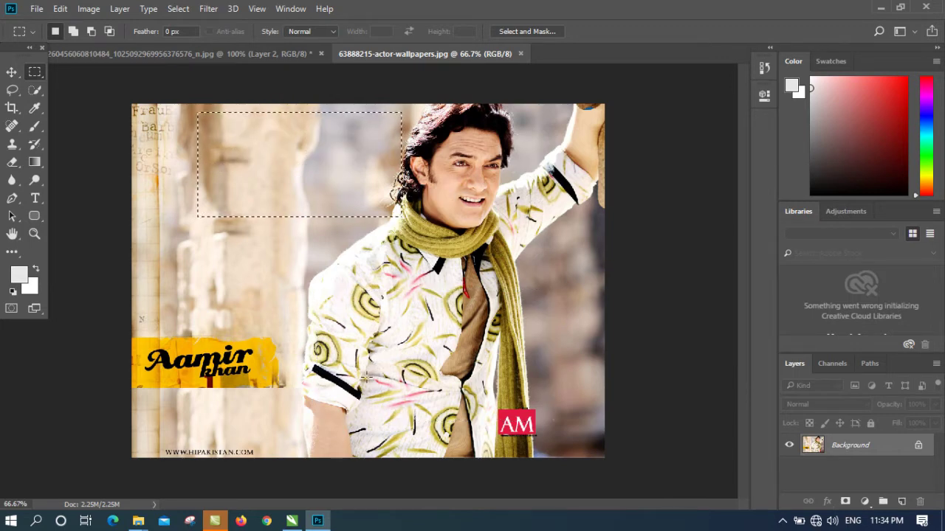
click(361, 365)
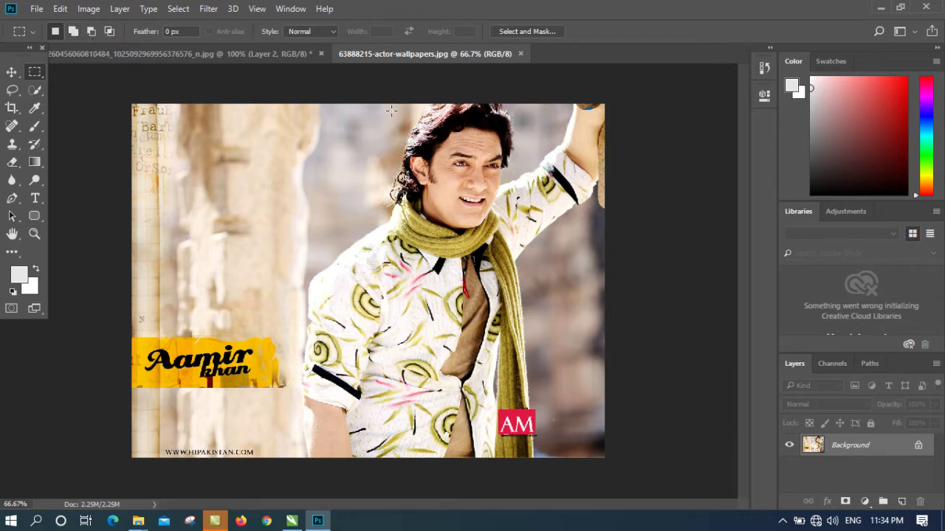
Select the man's head, extend the selection over his torso and the wall beside him in Add to selection mode, and deselect
drag(372, 103, 557, 253)
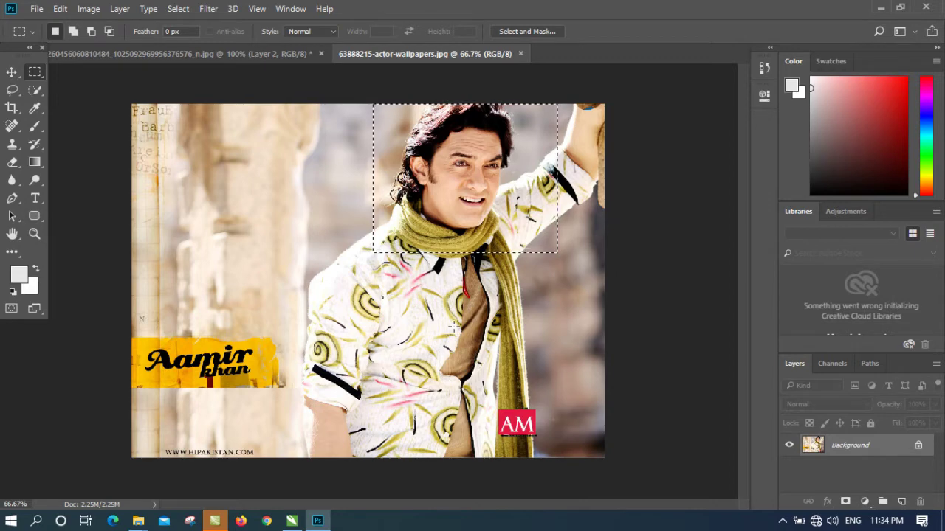
click(74, 32)
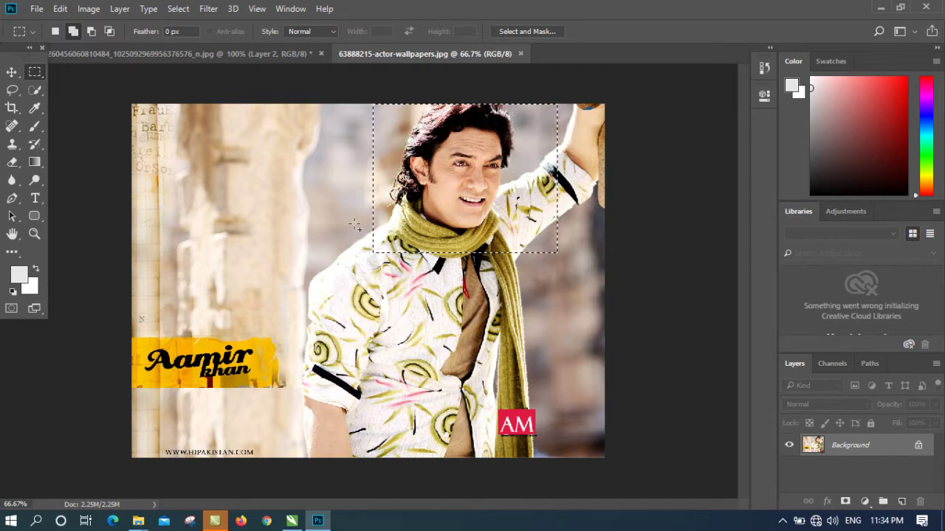
drag(355, 223, 580, 375)
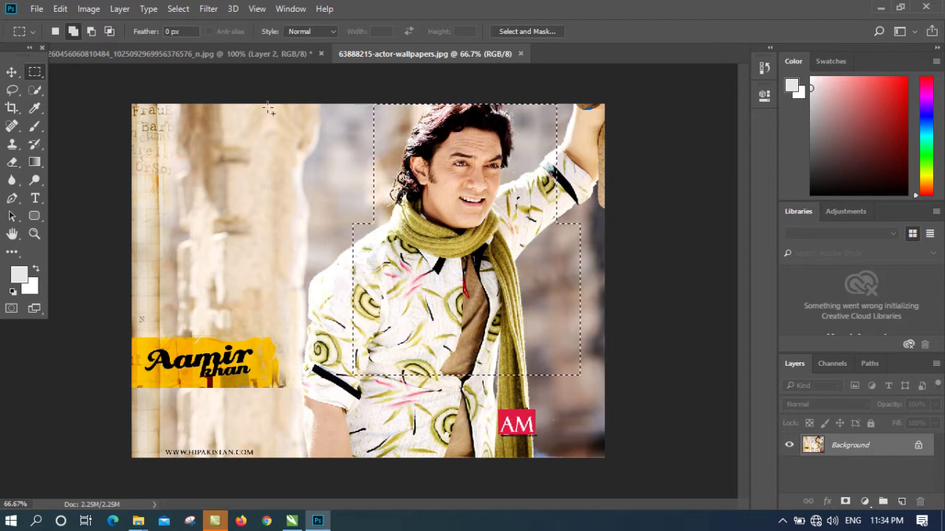
drag(252, 104, 384, 241)
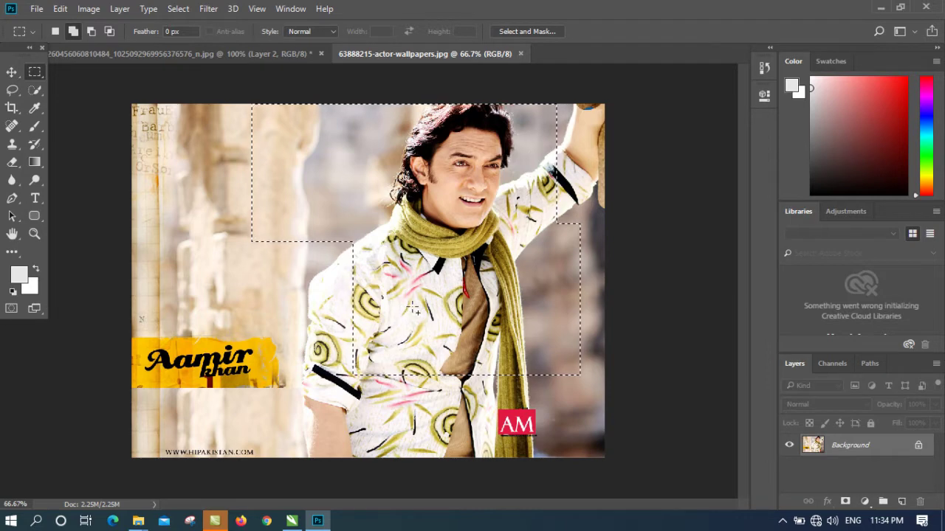
click(310, 96)
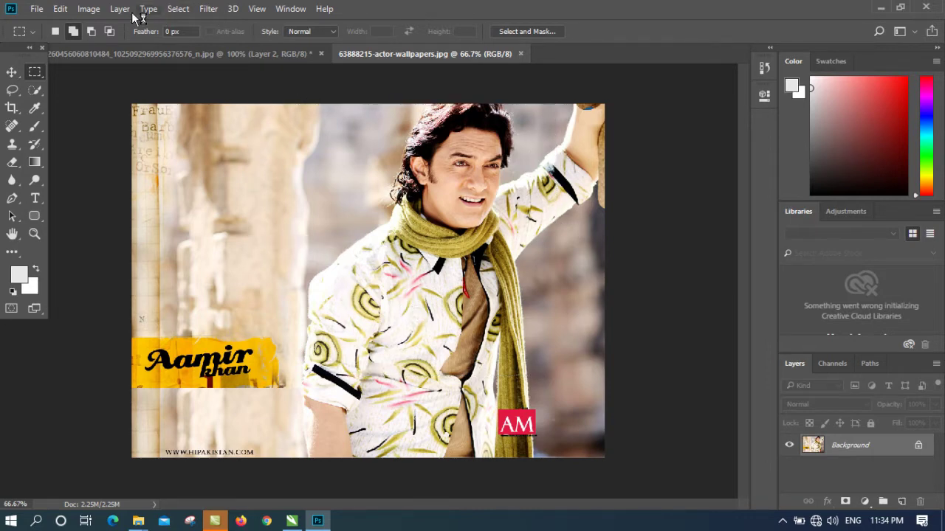
In Subtract from selection mode, draw a rectangle around the man's upper body, trim it down to his head, and deselect
click(92, 33)
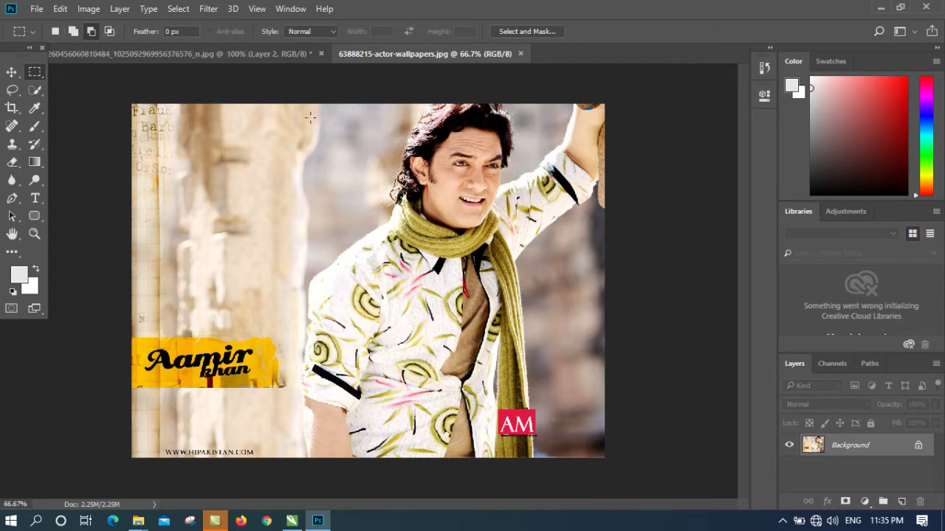
drag(318, 103, 607, 336)
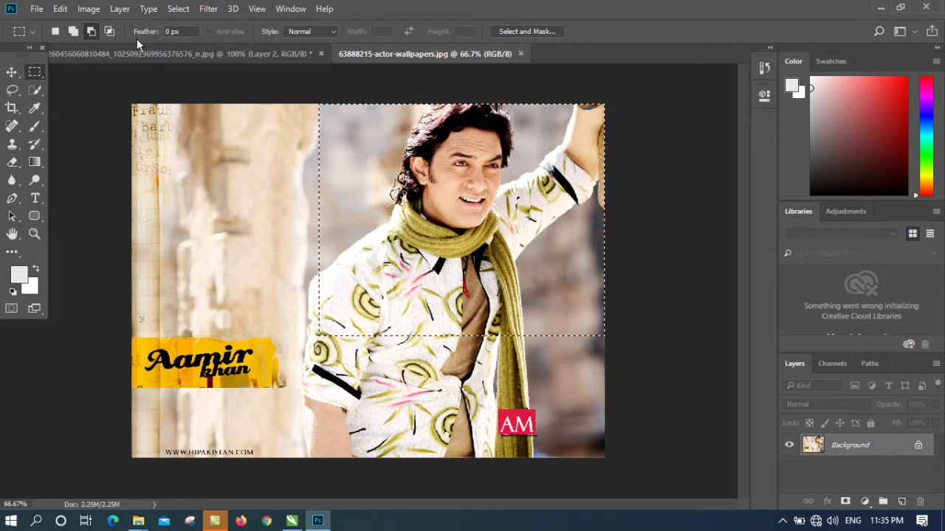
click(110, 32)
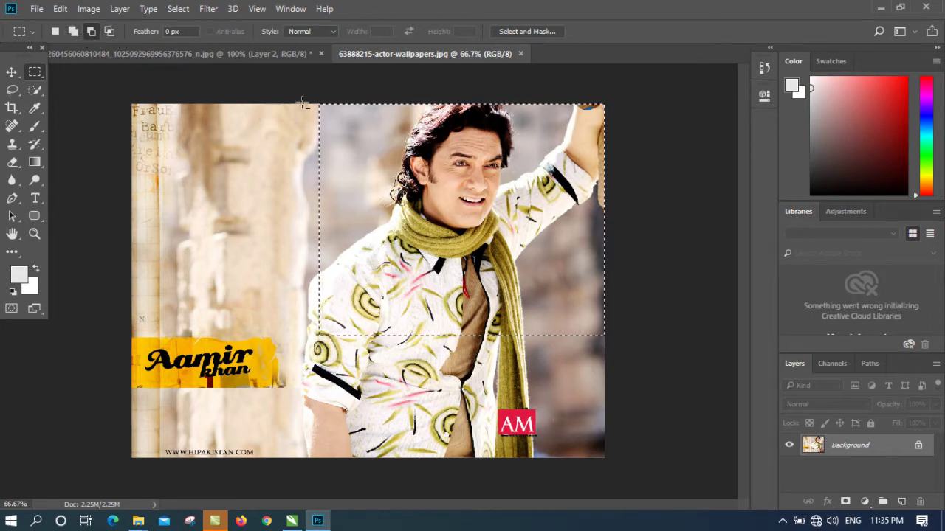
drag(293, 105, 402, 377)
drag(519, 97, 605, 335)
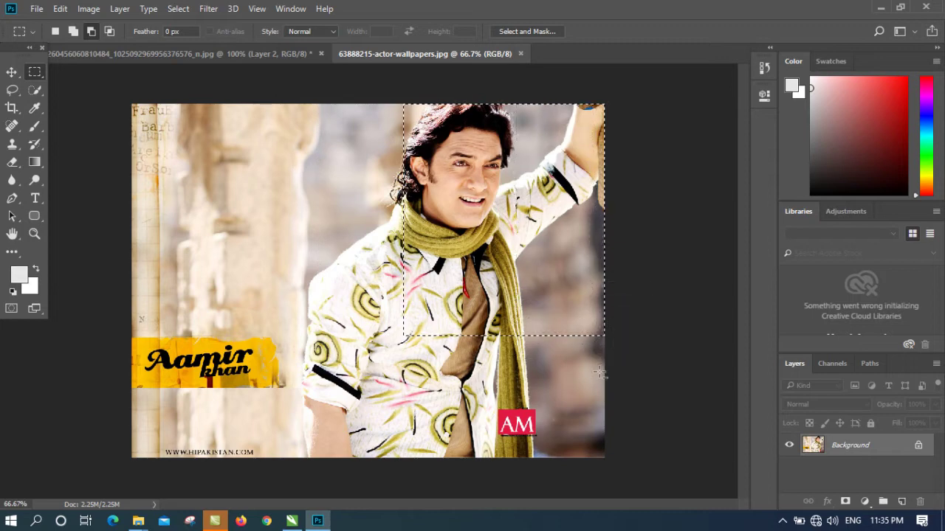
drag(366, 231, 552, 362)
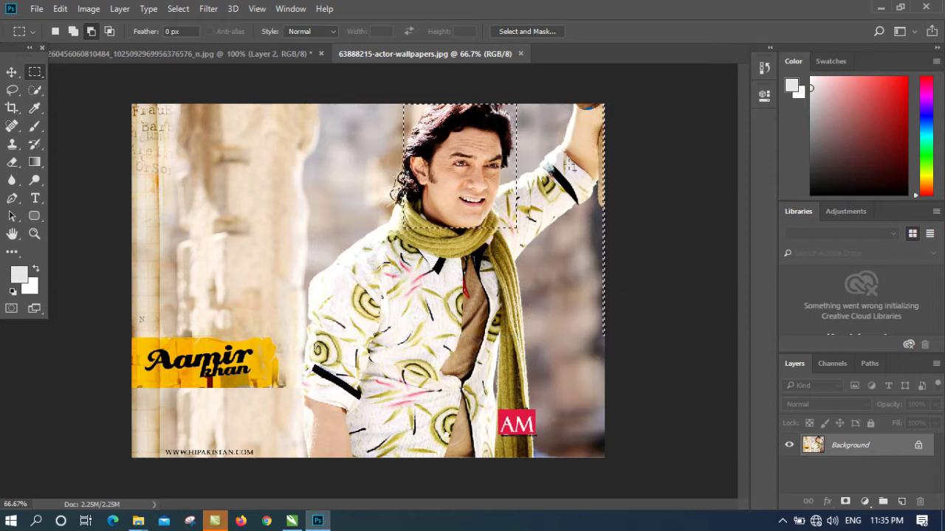
drag(602, 101, 659, 463)
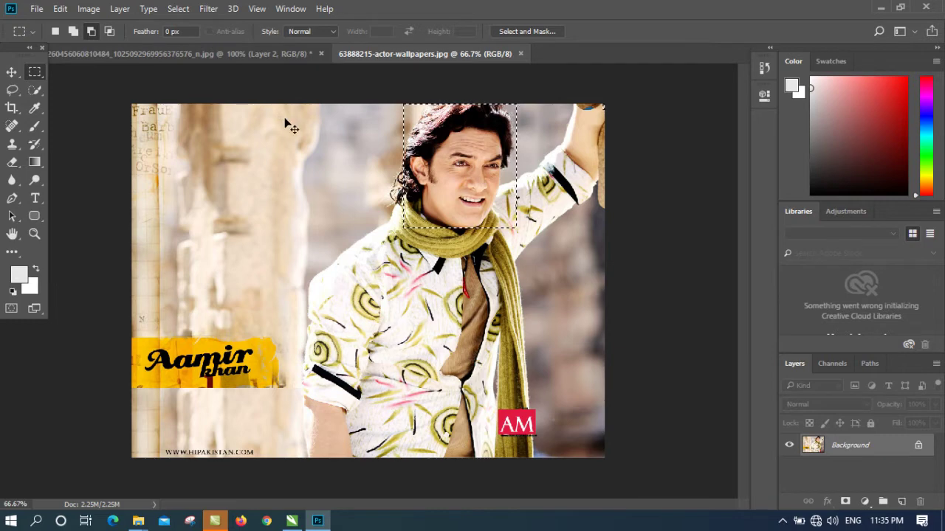
click(308, 121)
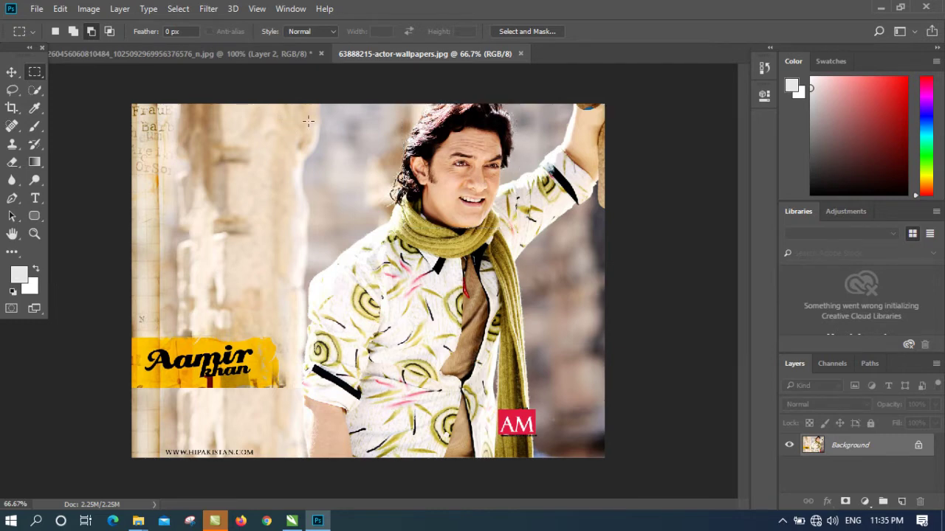
In Intersect with selection mode, draw a rectangle around the man's upper body and intersect it with a smaller rectangle around his head
click(110, 32)
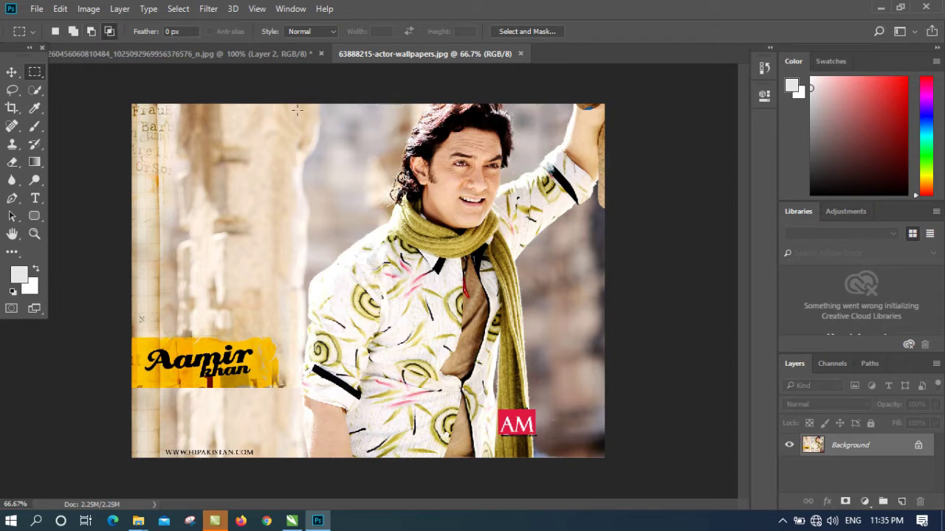
drag(331, 100, 593, 320)
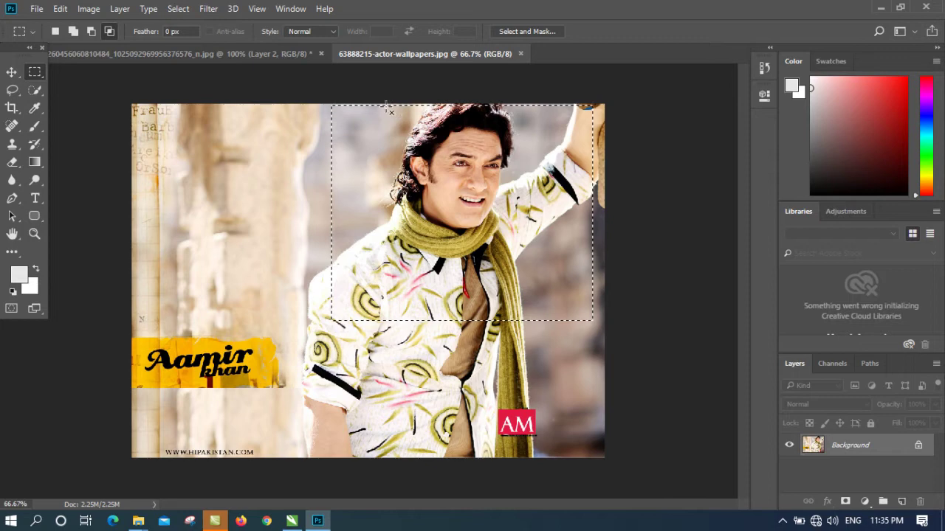
drag(385, 113, 531, 261)
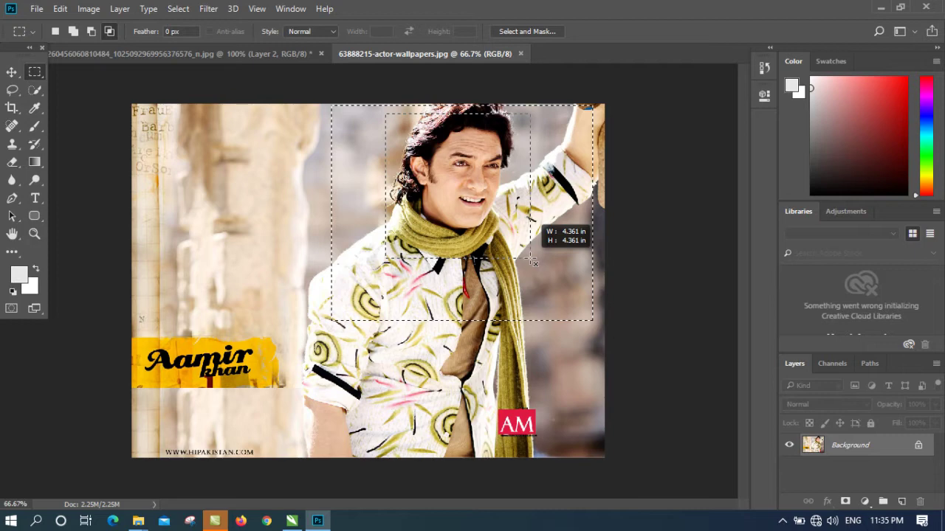
drag(531, 260, 532, 260)
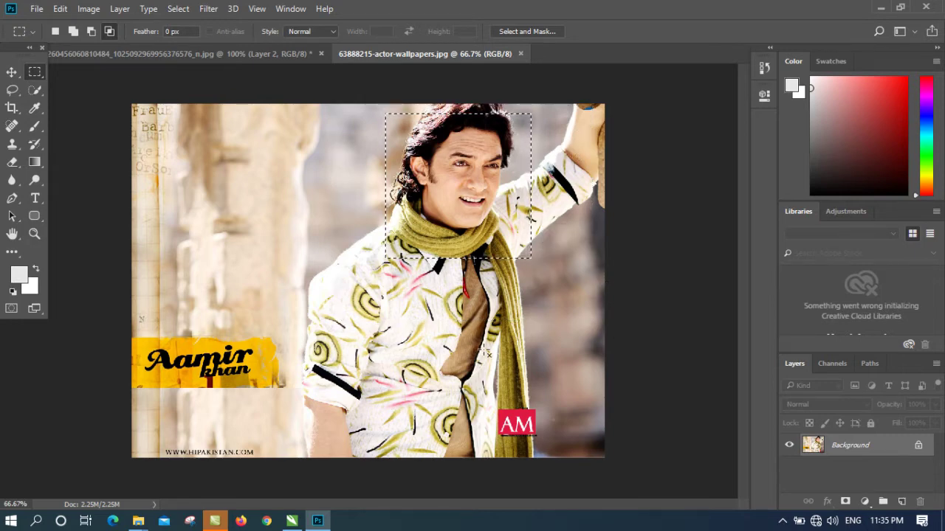
In New selection mode, draw a 30 px feathered circular selection over the wall beside the man, and open and cancel the Fill dialog
click(56, 32)
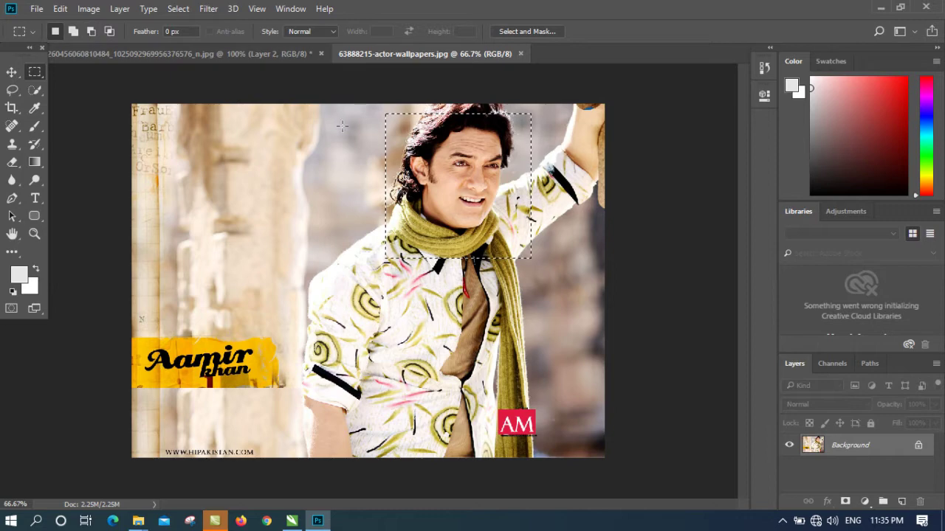
right_click(37, 72)
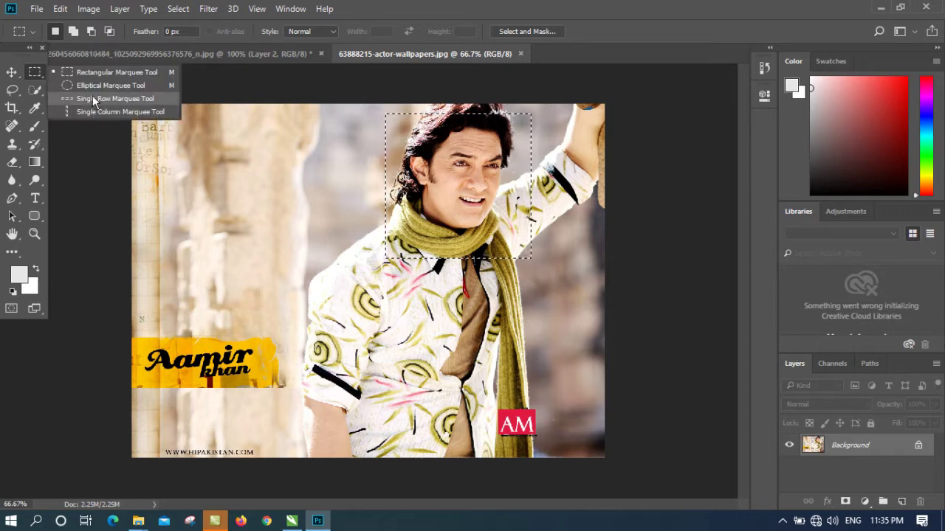
click(88, 84)
drag(217, 145, 362, 292)
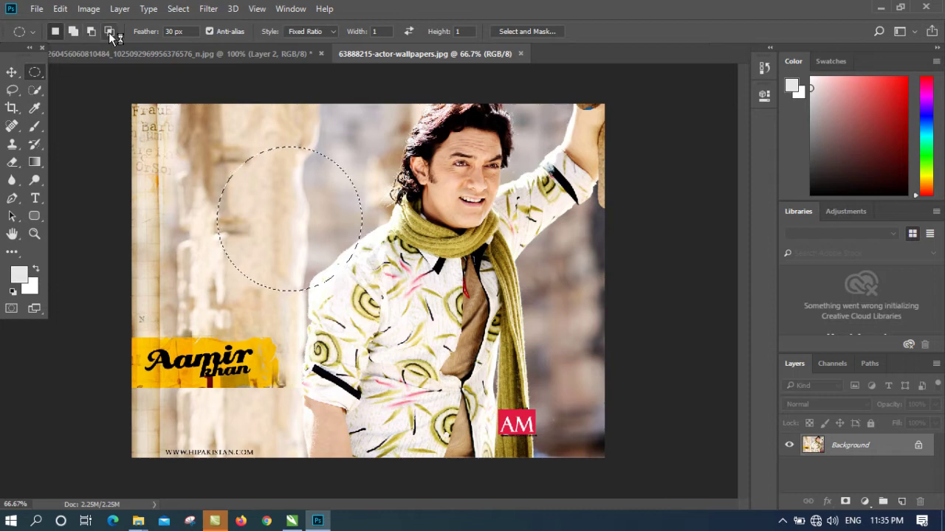
click(13, 72)
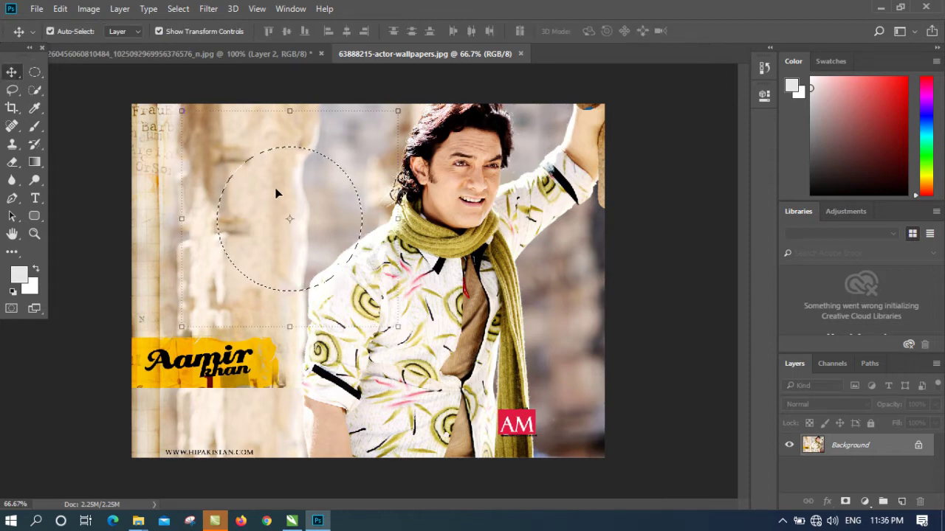
key(Delete)
click(567, 166)
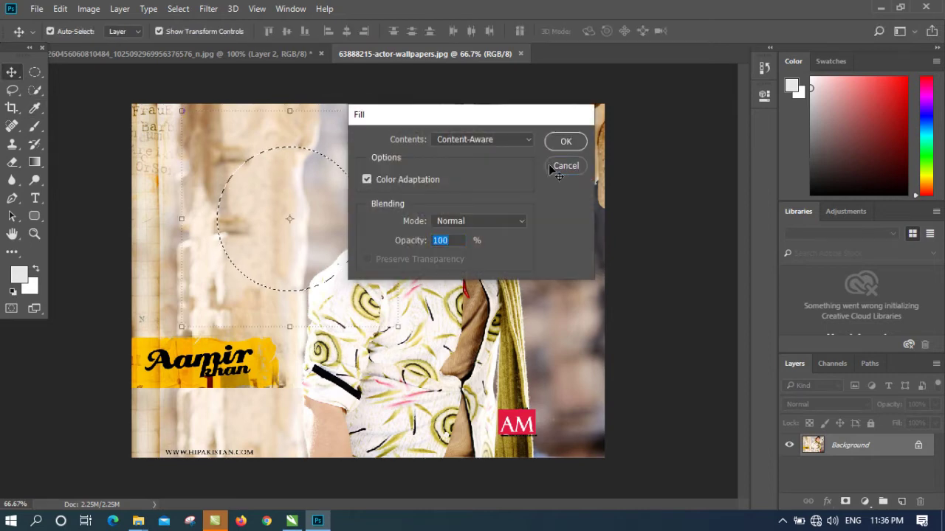
Switch to the landscape document and compare the hard-edged rectangular portrait with the feathered circular one, reviewing the Elliptical Marquee and Move tools
click(188, 53)
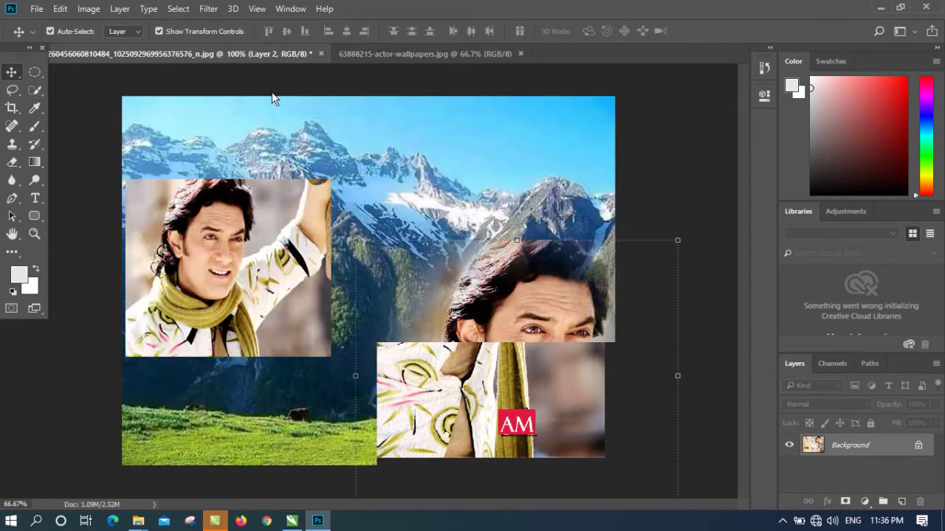
click(270, 201)
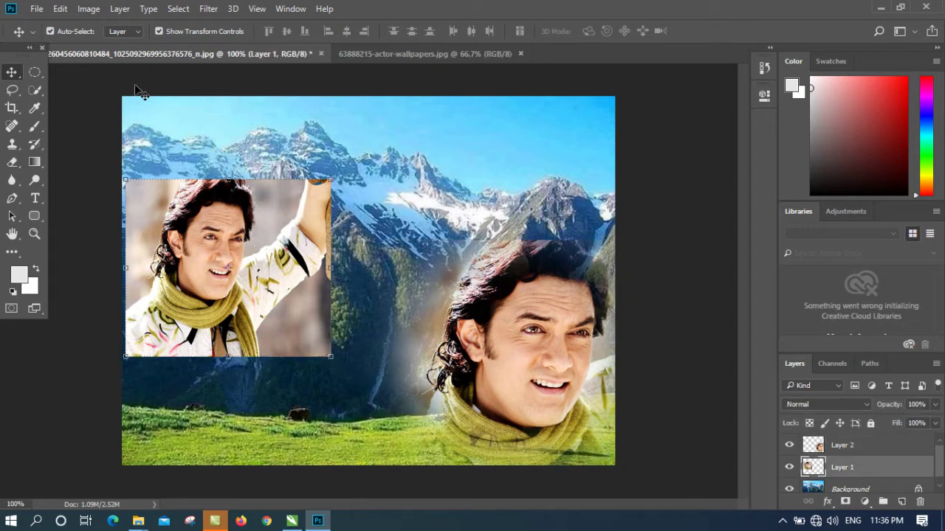
click(35, 72)
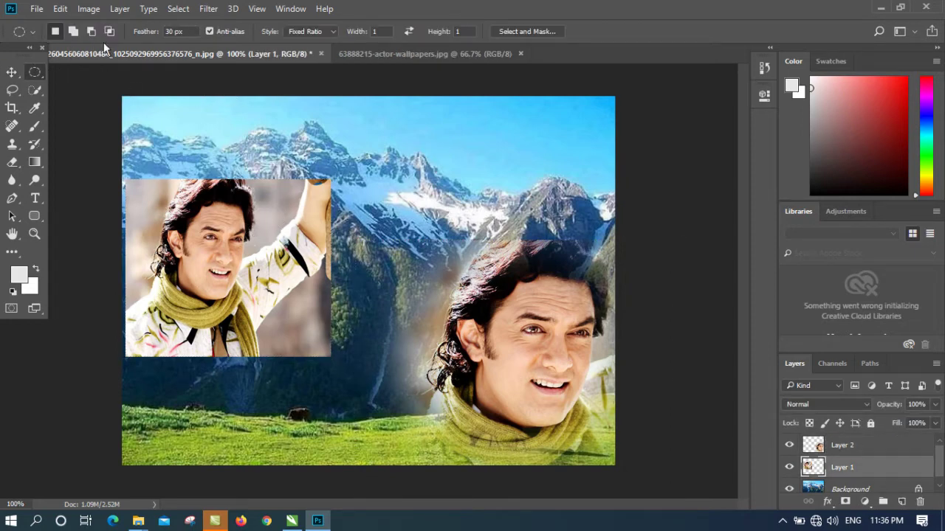
click(13, 70)
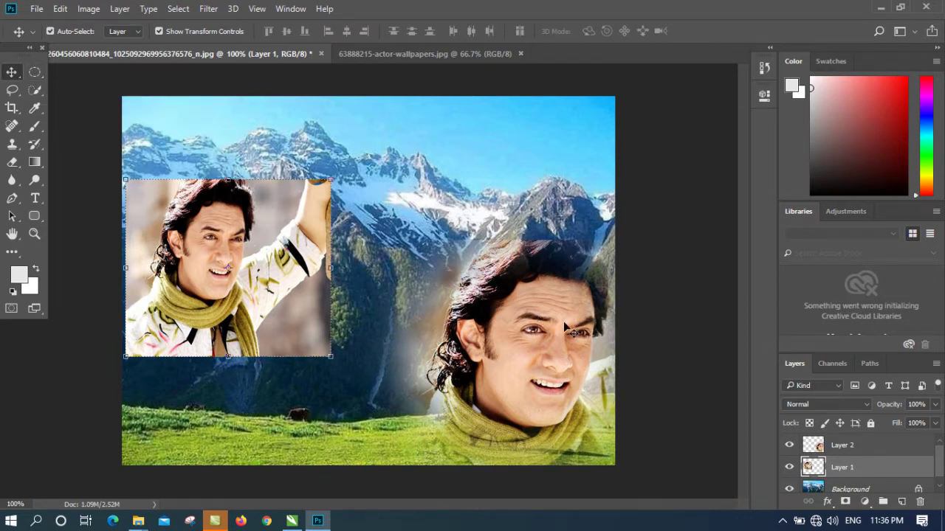
click(37, 72)
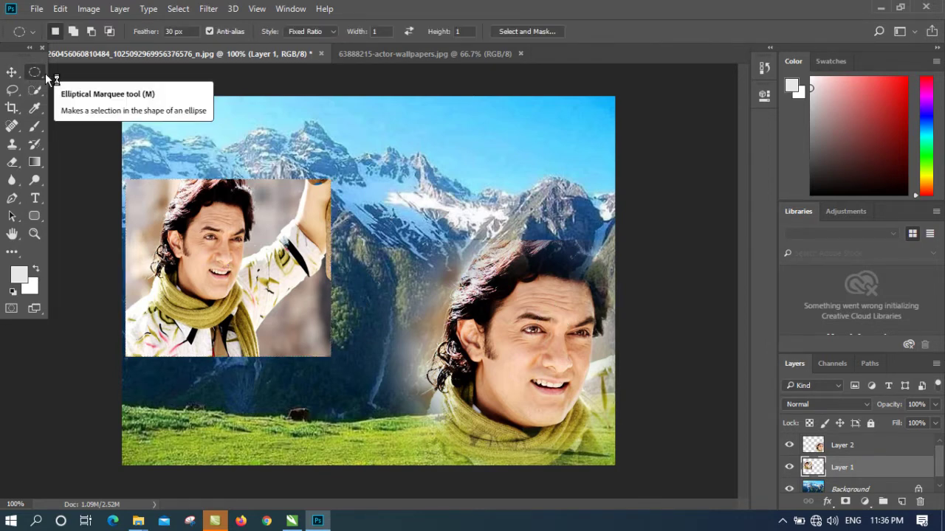
click(13, 71)
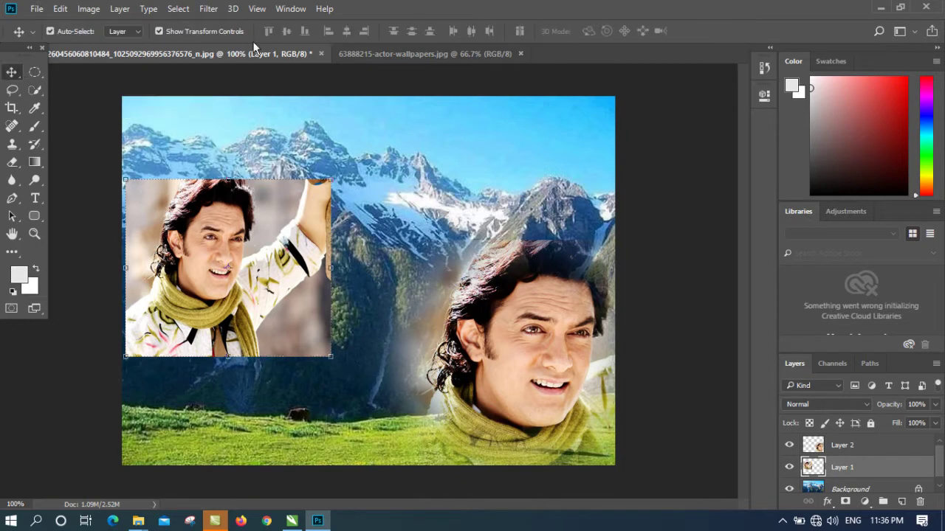
click(357, 53)
drag(184, 48, 505, 261)
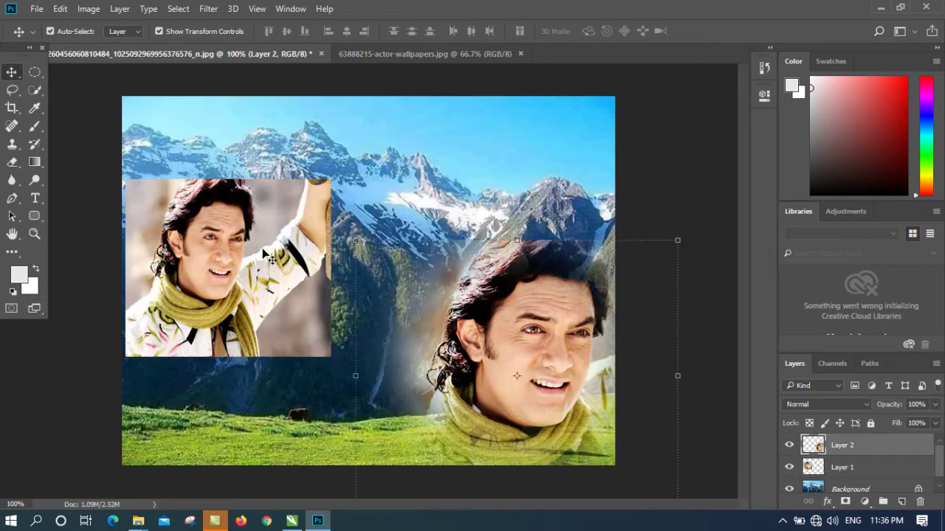
Move the rectangular portrait up over the mountains and scale it to about 81% width and 90% height
click(270, 213)
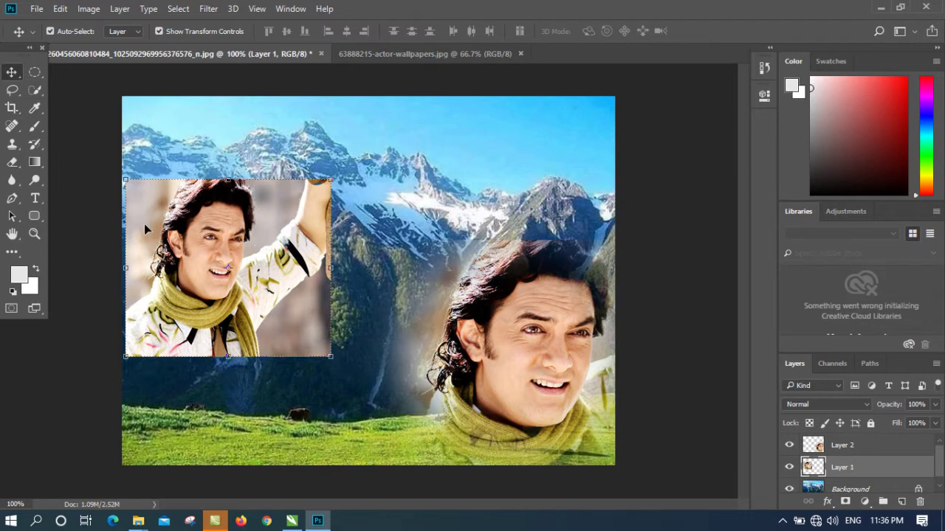
drag(210, 214, 281, 211)
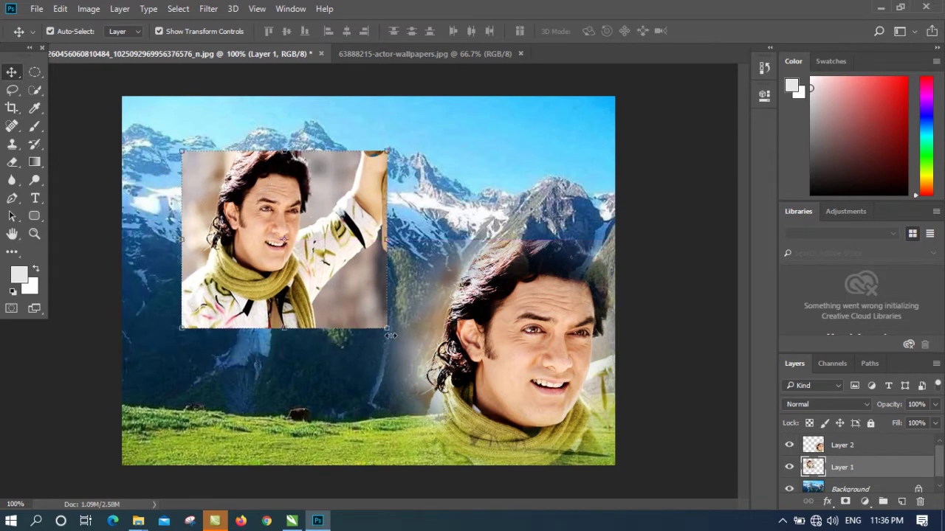
drag(390, 336, 291, 290)
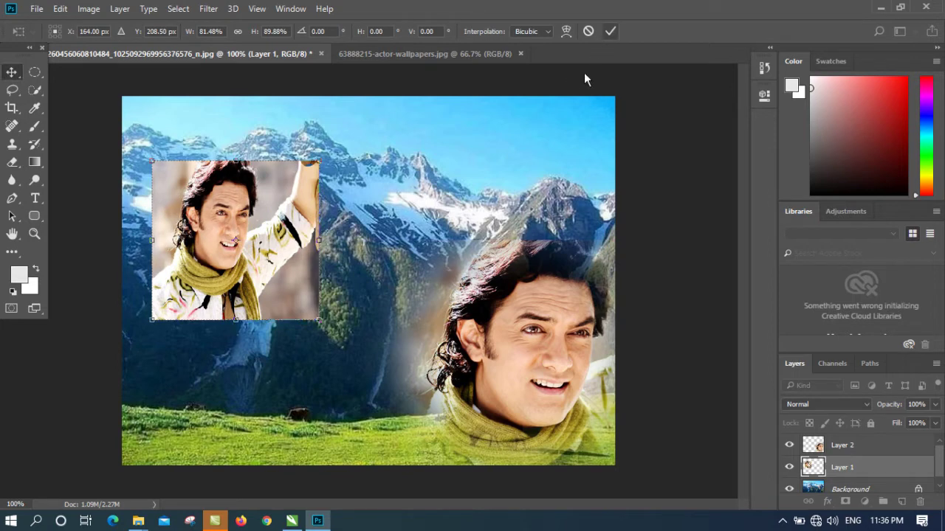
key(Return)
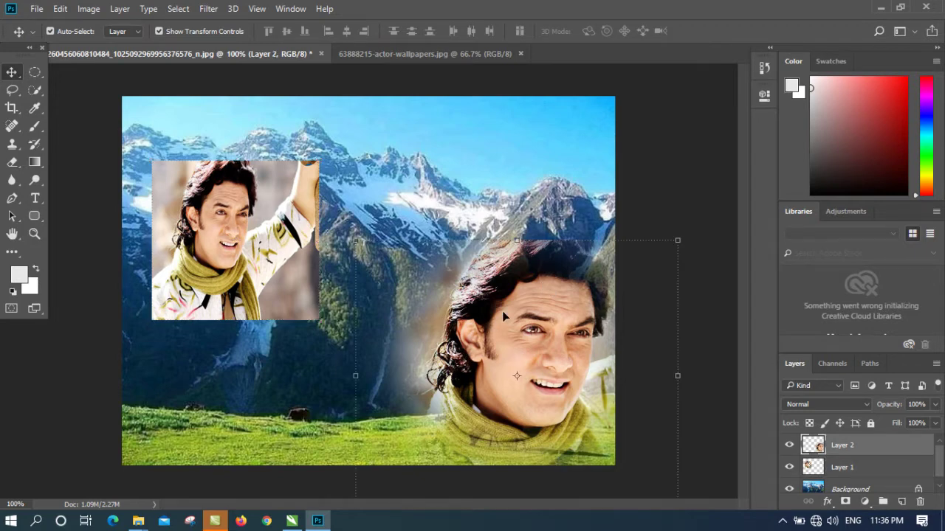
Delete both portrait layers from the landscape document
key(Delete)
key(Delete)
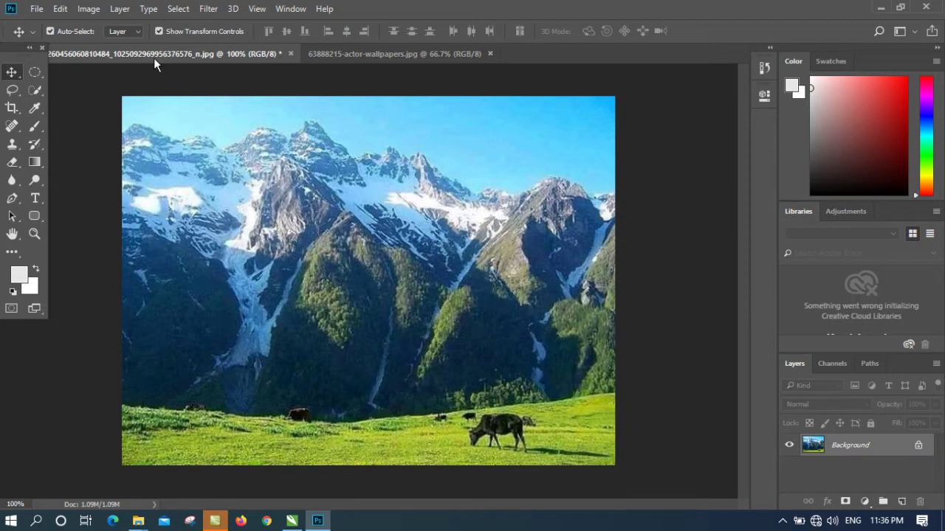
With a 0 px feather, select a circle around the man's head in the actor photo and copy it into the landscape's upper-left area
click(384, 54)
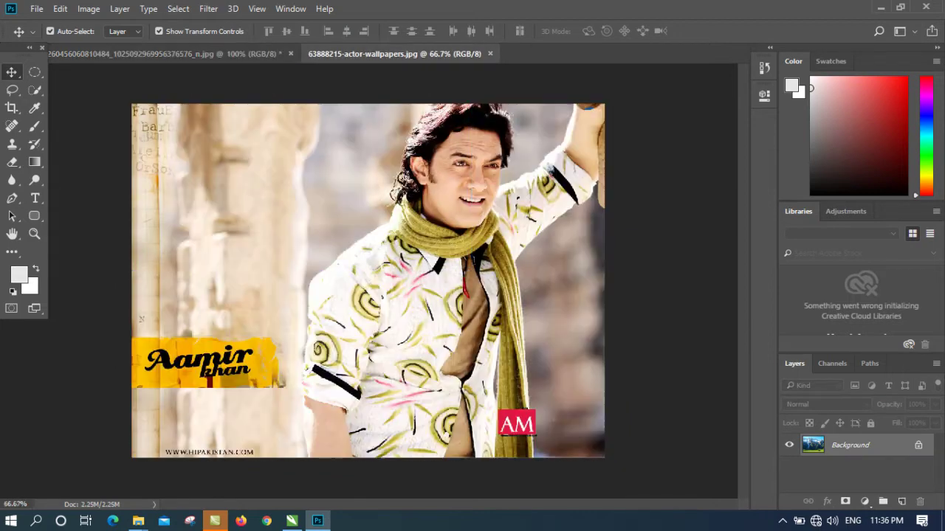
click(35, 72)
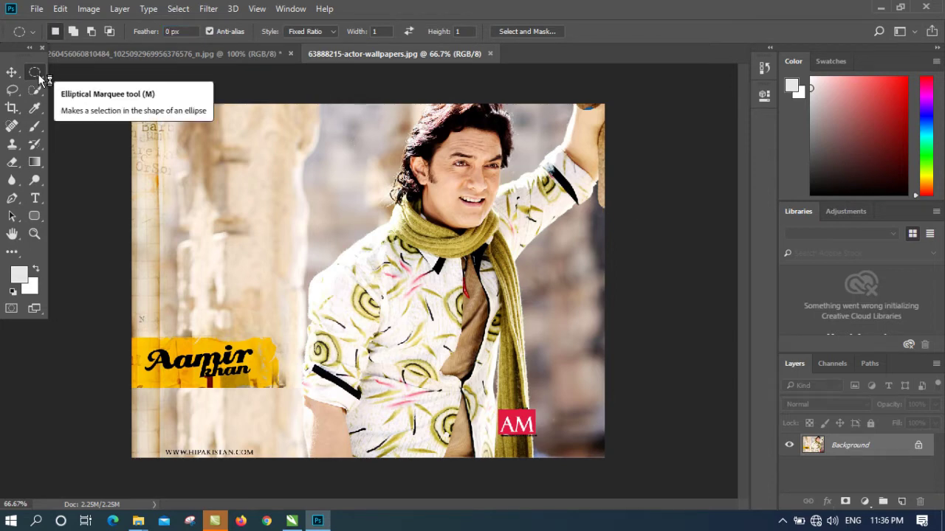
drag(361, 103, 627, 274)
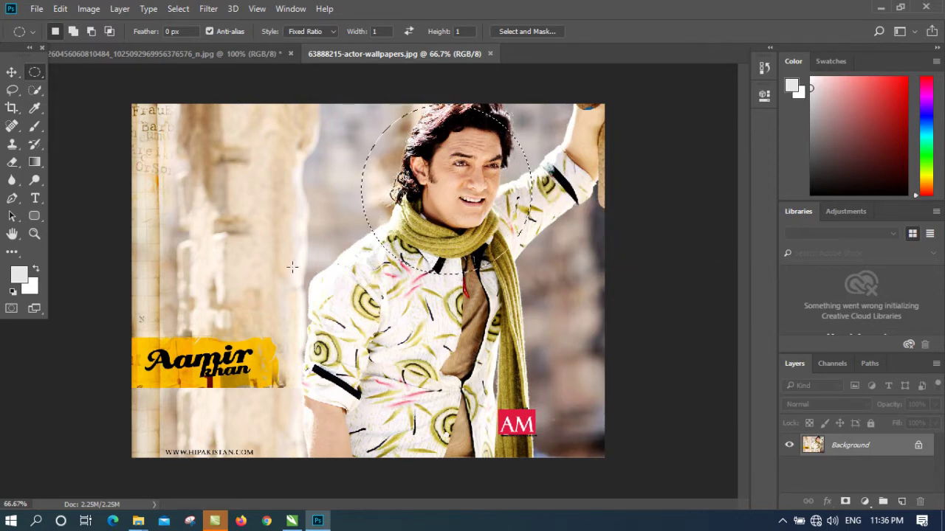
click(12, 72)
drag(457, 141, 236, 164)
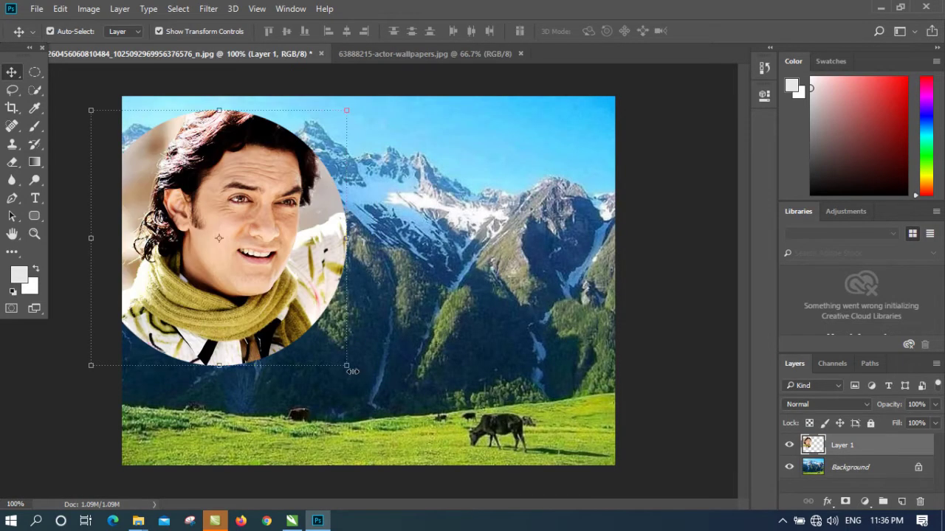
Scale the hard-edged circular portrait to about 78% width and 65% height in the landscape's upper-left corner, and apply the transform
key(ctrl+t)
drag(346, 364, 275, 224)
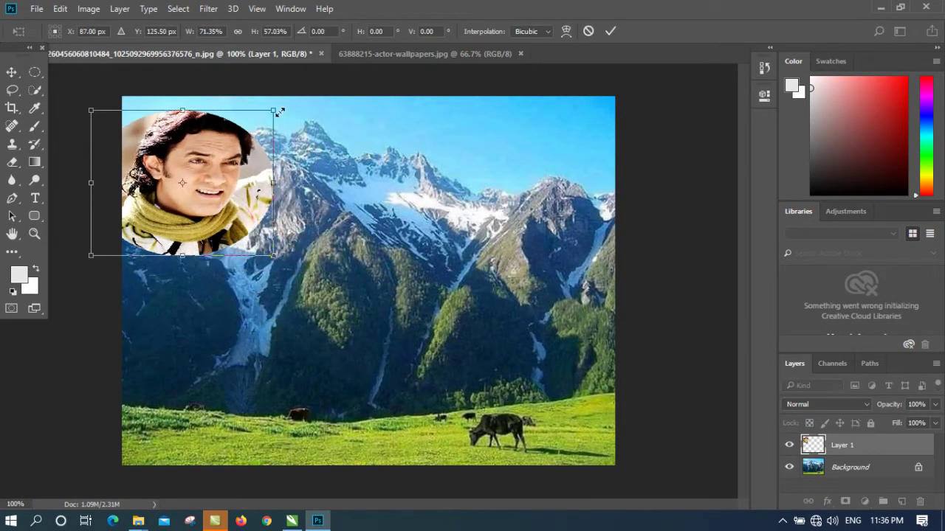
drag(279, 111, 295, 91)
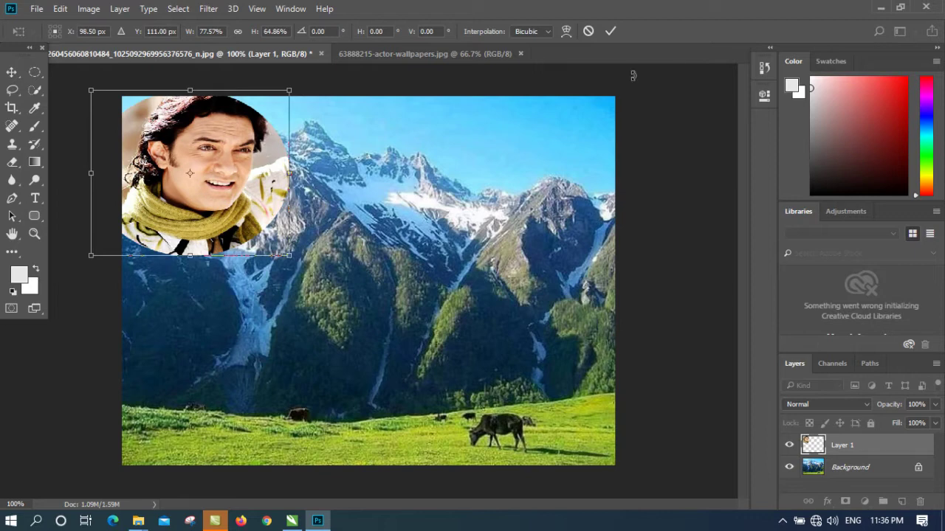
click(611, 31)
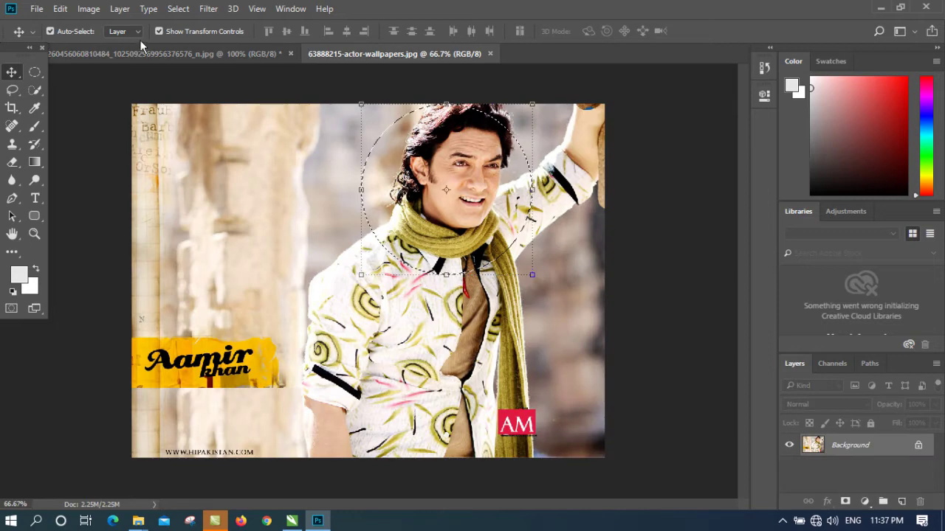
Clear the old circle in the actor photo, select the man's head and shoulders with a 30 px feathered circle, and copy it into the landscape
key(ctrl+d)
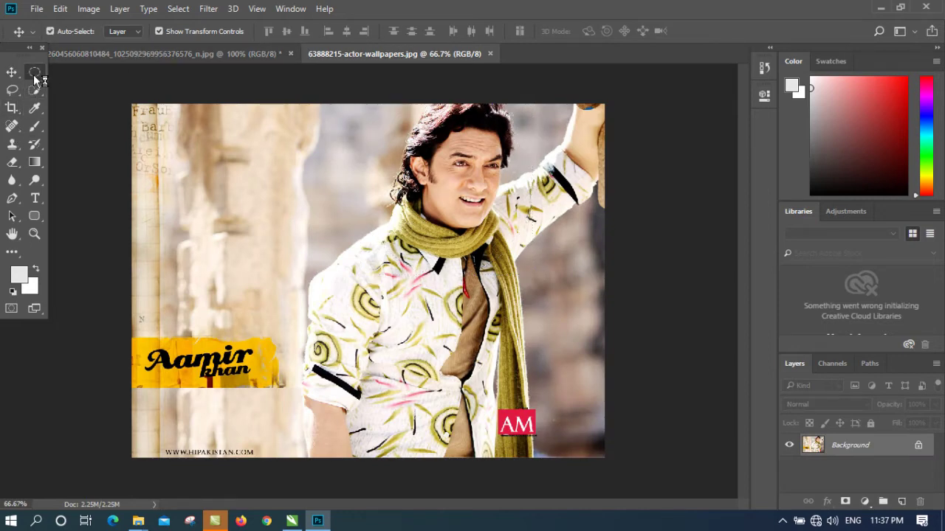
click(33, 73)
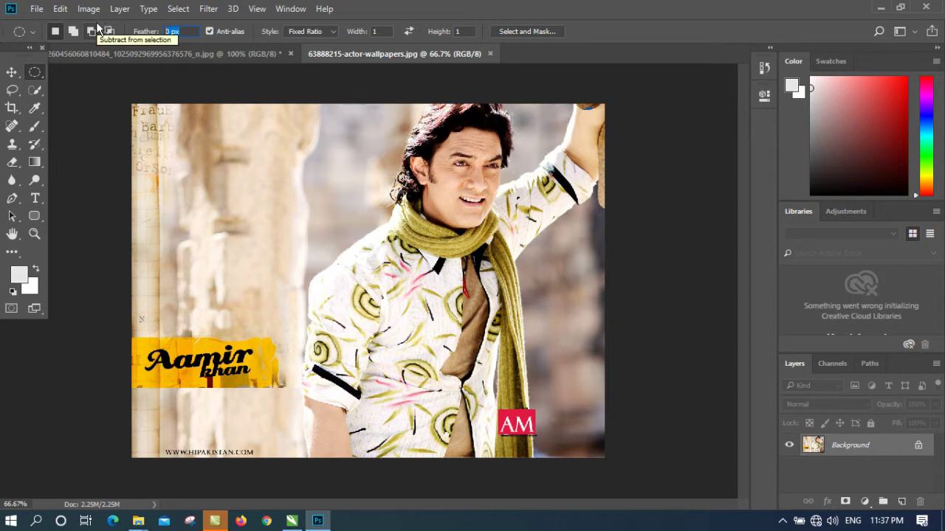
text(30)
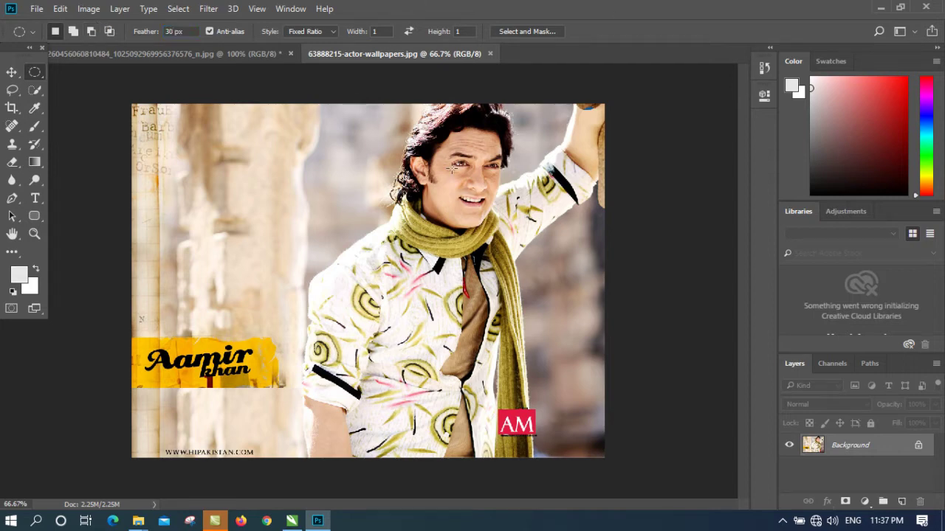
drag(364, 96, 595, 297)
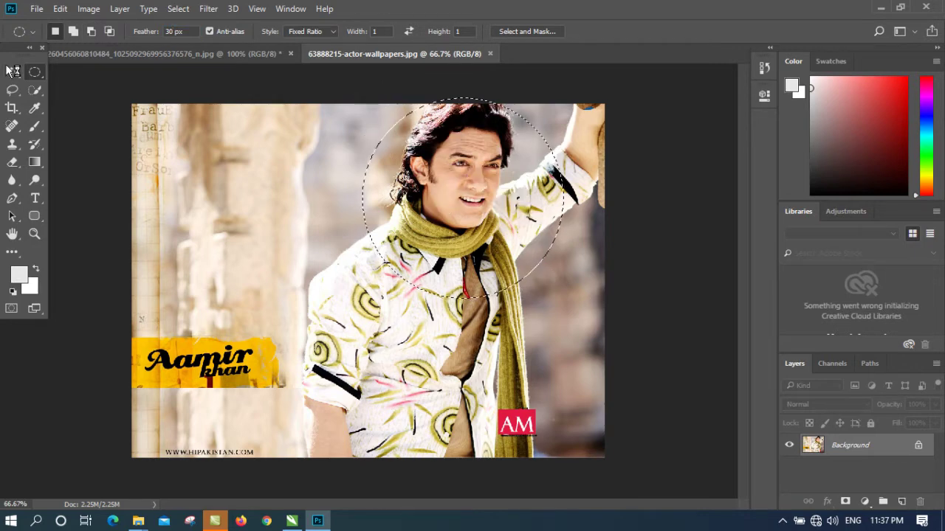
key(v)
drag(189, 92, 446, 174)
Scale the feathered portrait to about 103% width and 120% height, place it on the landscape's right side, and apply the transform
key(ctrl+t)
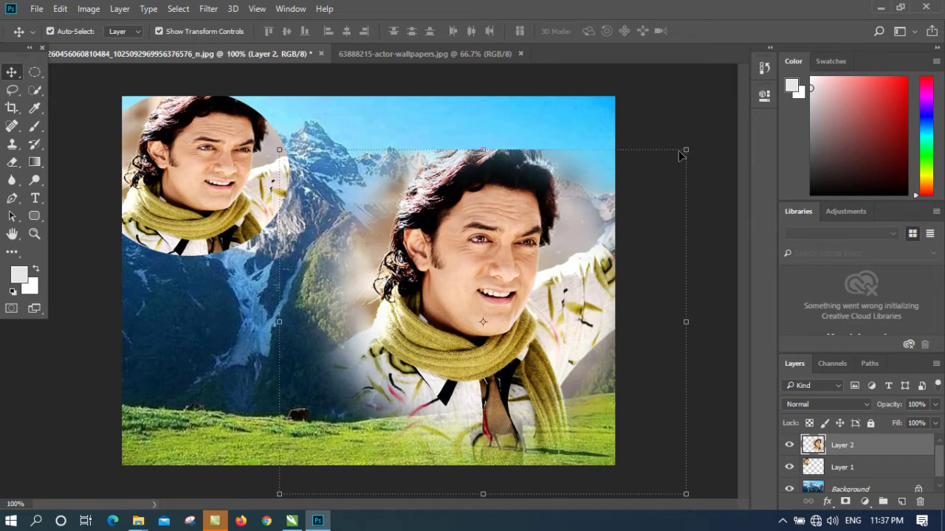
drag(679, 154, 570, 248)
drag(529, 279, 595, 148)
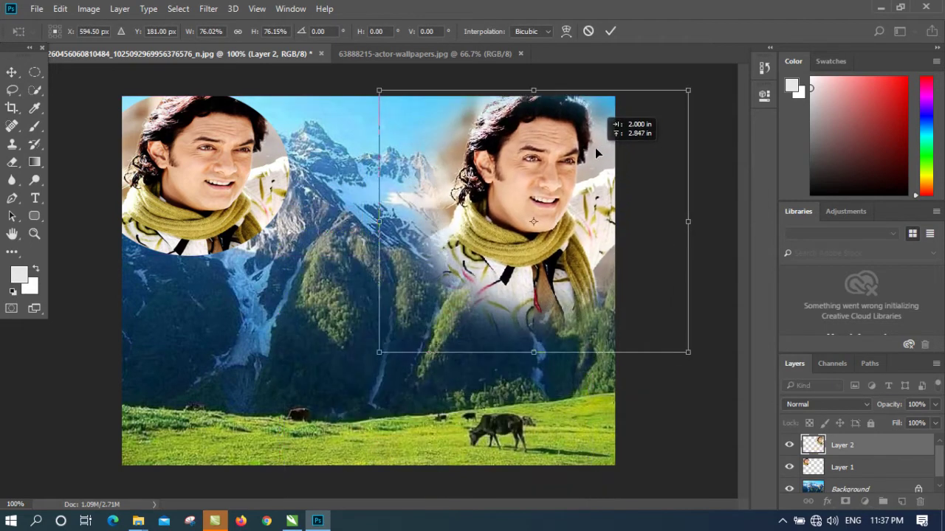
drag(693, 349, 686, 332)
drag(531, 334, 552, 493)
drag(685, 298, 706, 298)
drag(372, 300, 291, 300)
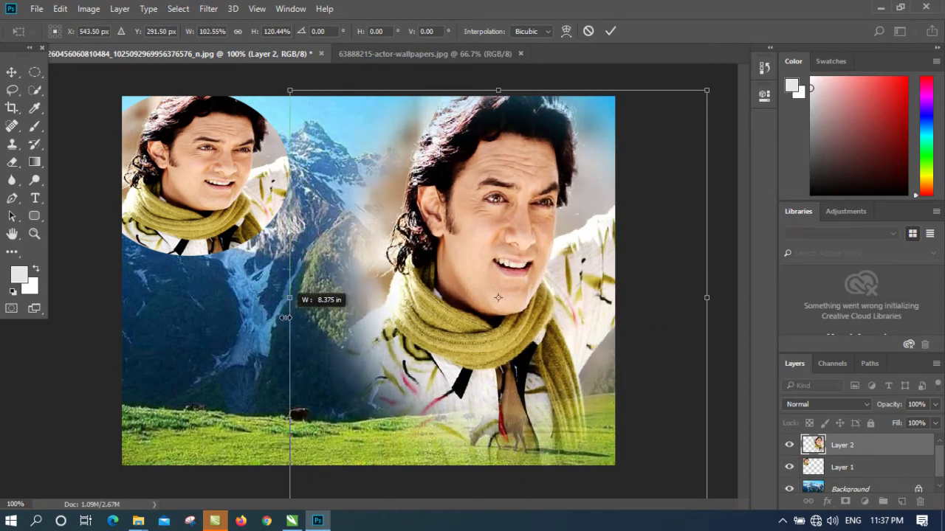
drag(546, 258, 557, 277)
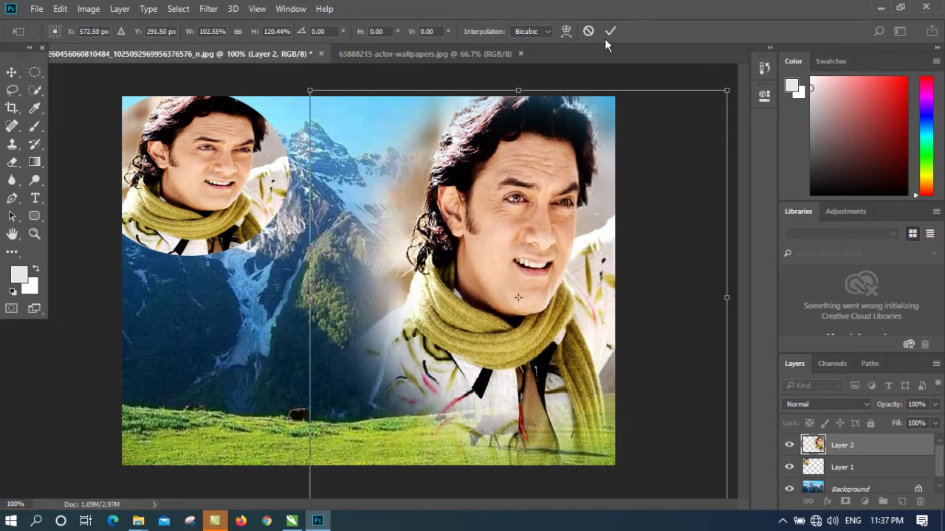
click(608, 32)
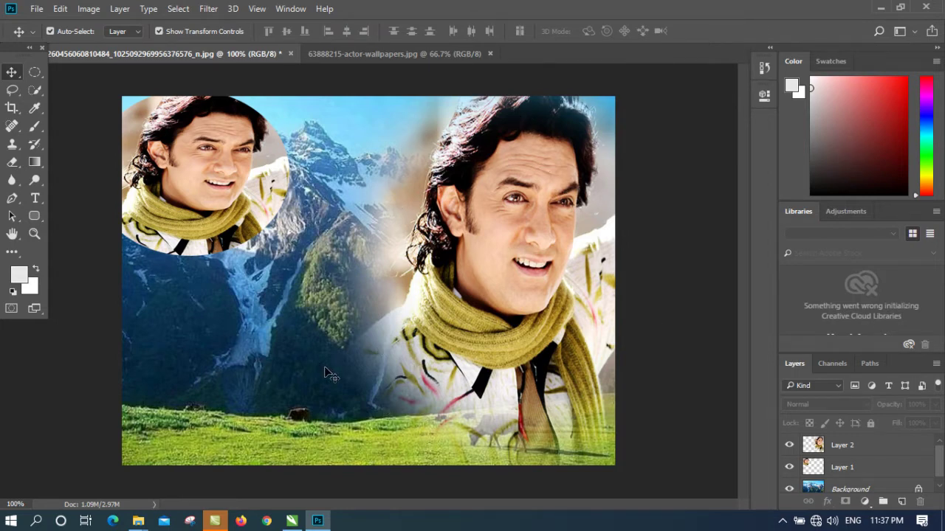
Enlarge the hard-edged circular portrait to about 141% width and 220% height over the landscape's left half, and delete its layer
drag(250, 193, 285, 197)
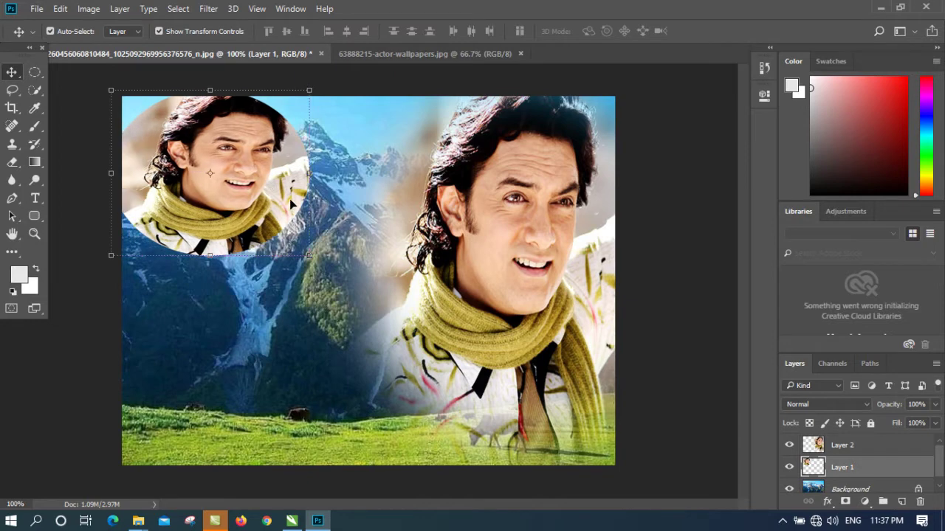
drag(305, 260, 391, 470)
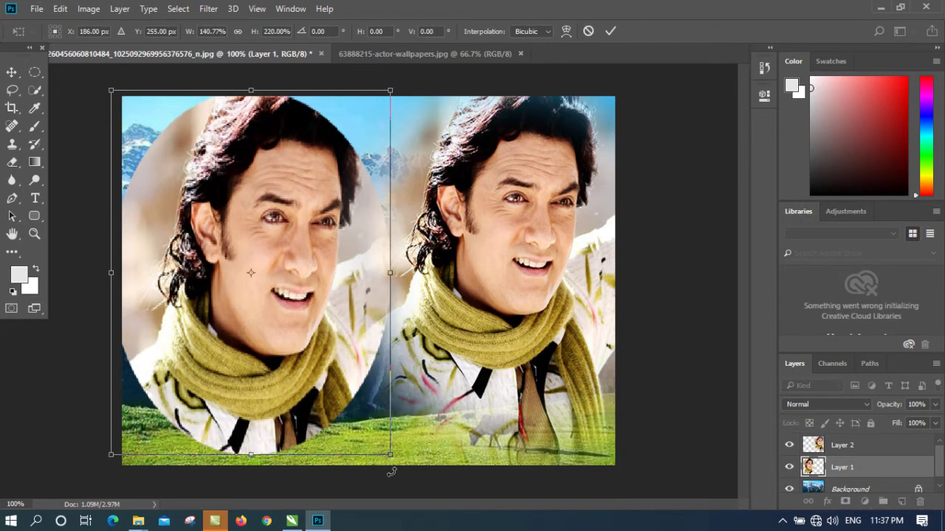
click(609, 31)
key(Delete)
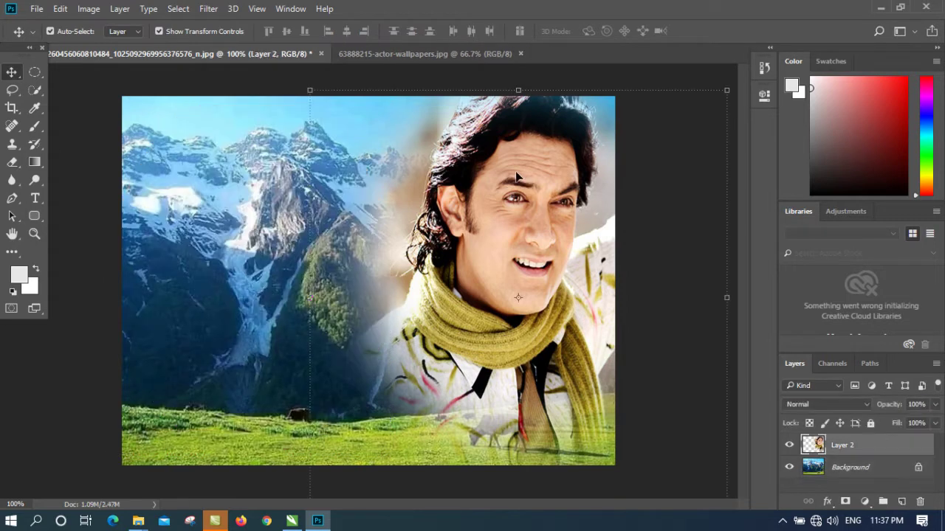
Try increasing opacity values on the feathered portrait layer, from 10% through 45% up to 89%, and repeat the progression
key(1)
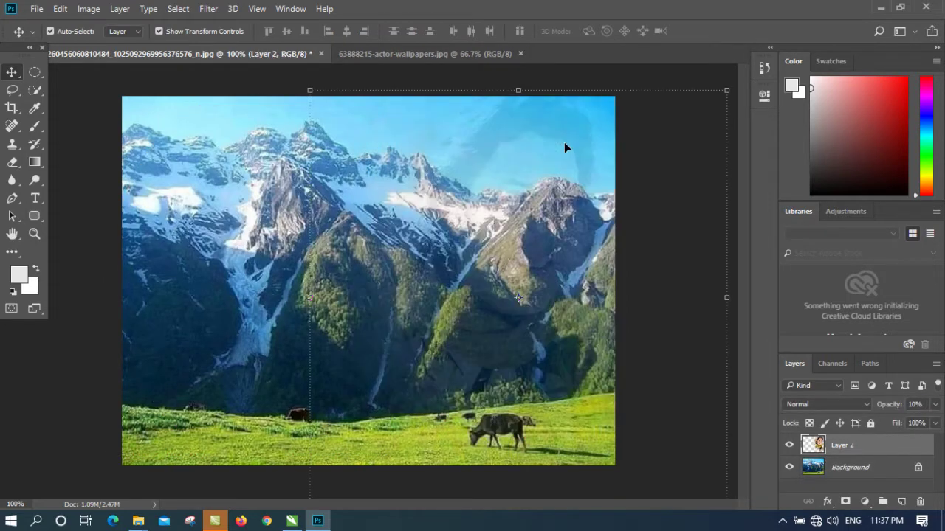
key(2)
key(3)
key(4)
key(5)
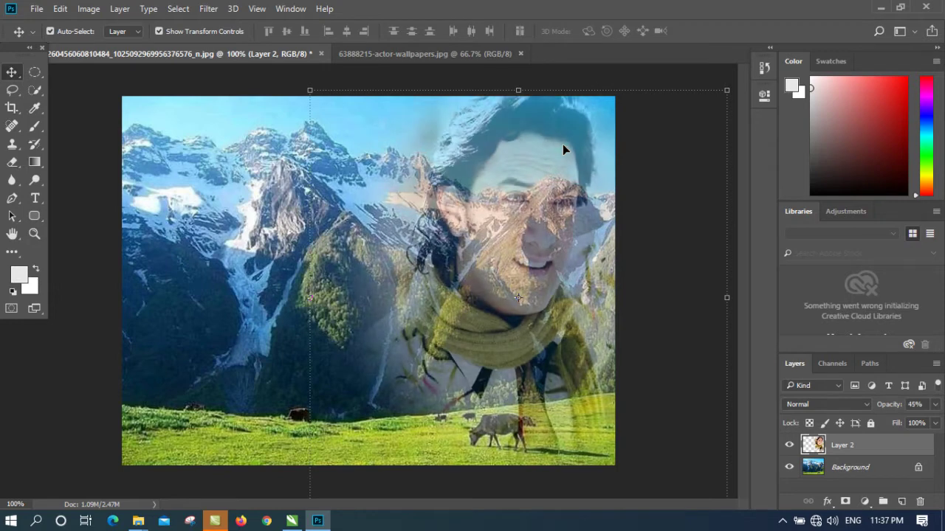
key(6)
key(7)
key(8)
key(9)
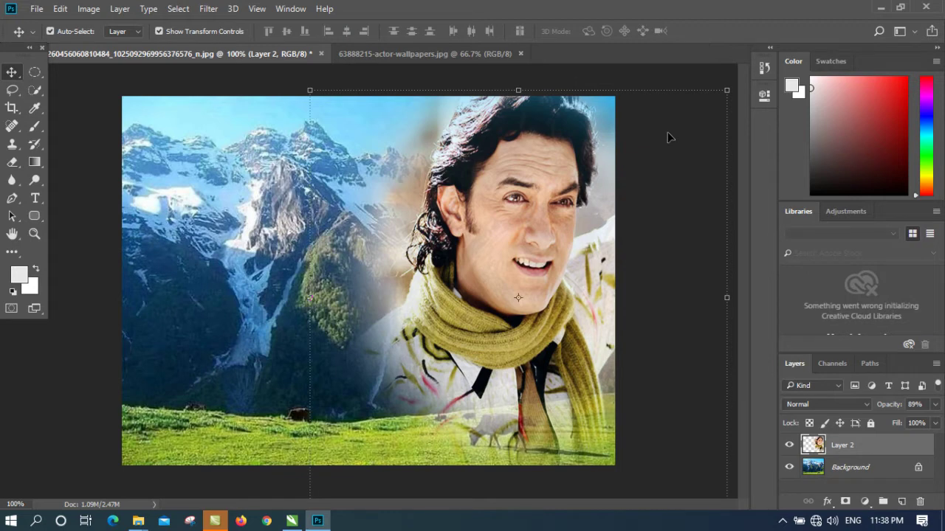
key(1)
key(3)
key(4)
key(4)
key(5)
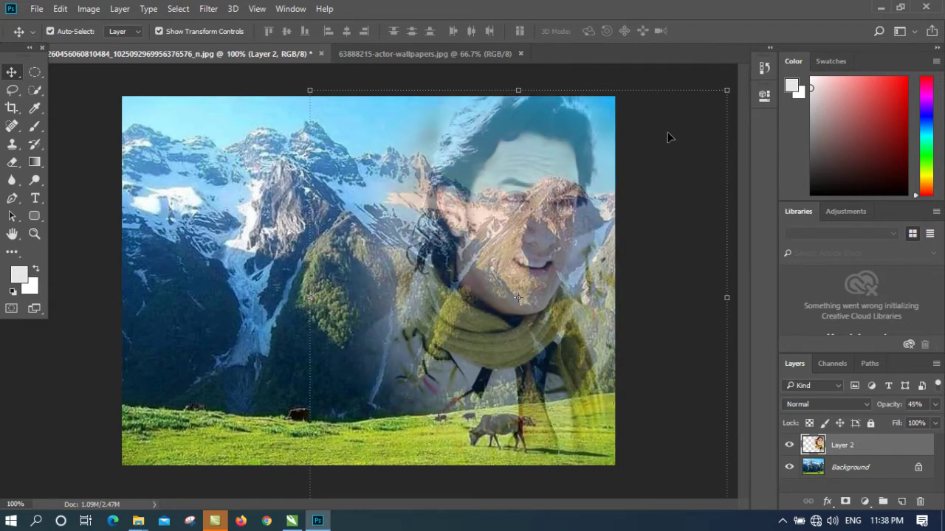
key(8)
key(9)
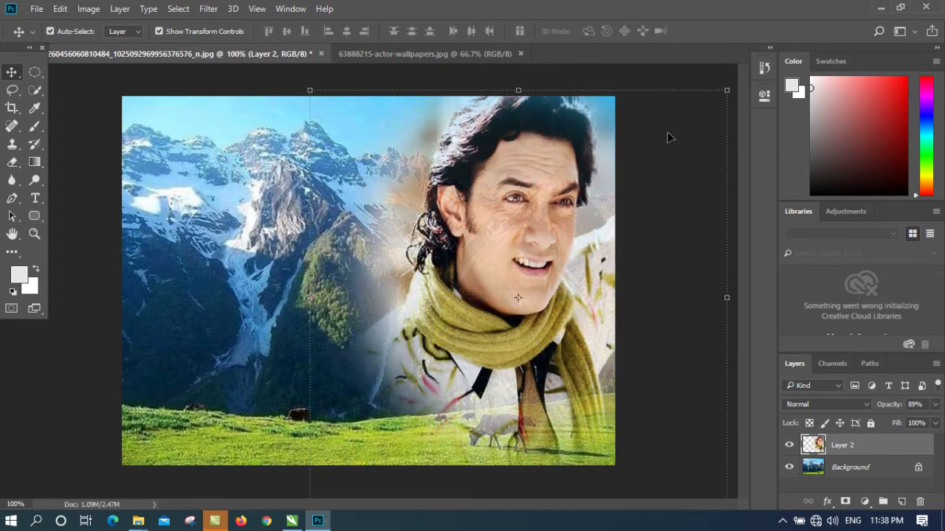
Scale the feathered portrait to about 52% width and 44% height, move it to the landscape's upper-right corner, and apply the transform
key(ctrl+t)
drag(728, 90, 528, 314)
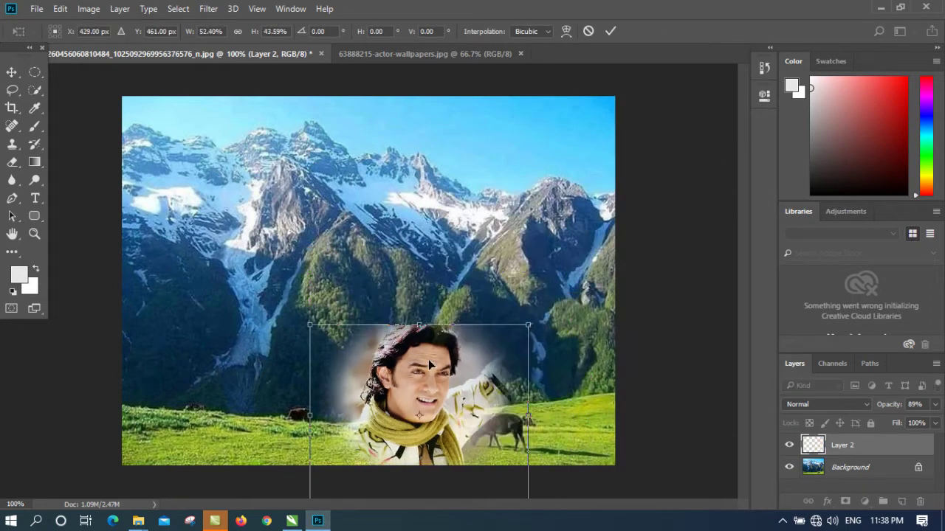
drag(422, 357, 572, 136)
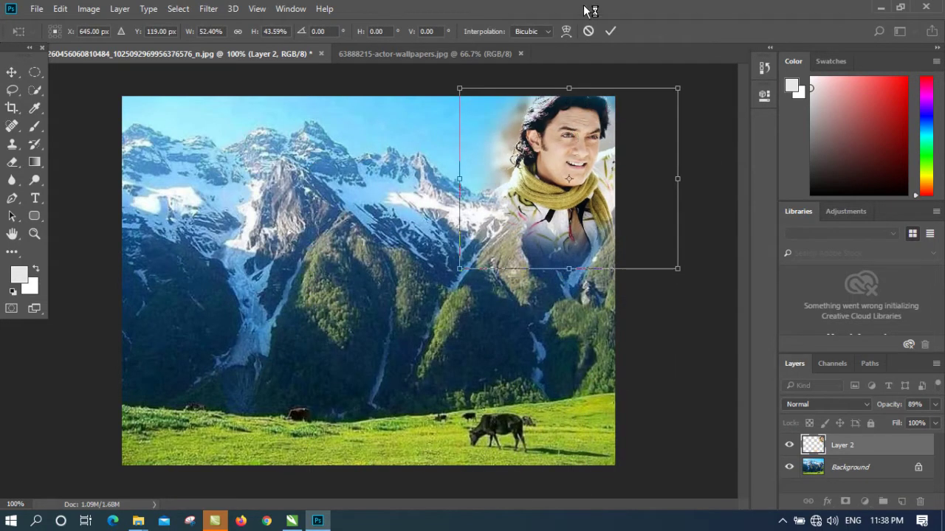
click(610, 31)
Try the small feathered portrait at 23% and 67% opacity, and delete its layer from the landscape
key(2)
key(3)
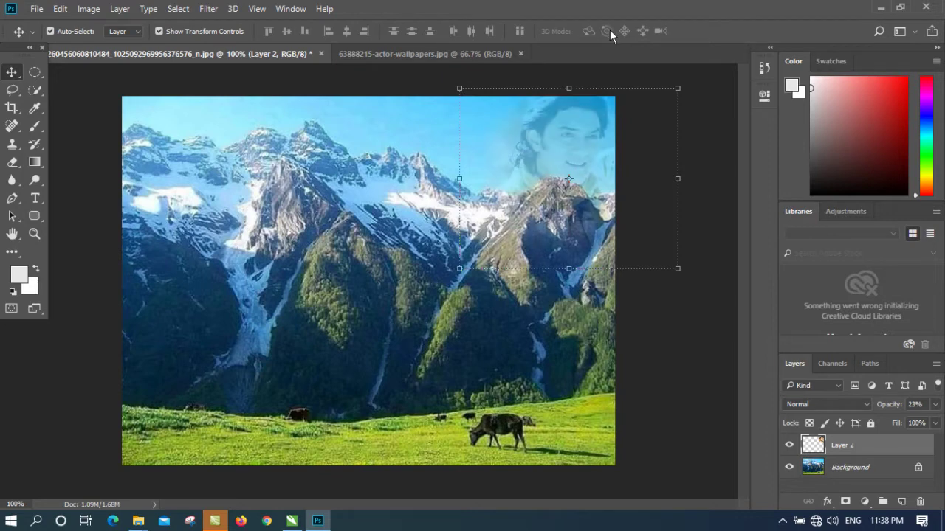
key(6)
key(7)
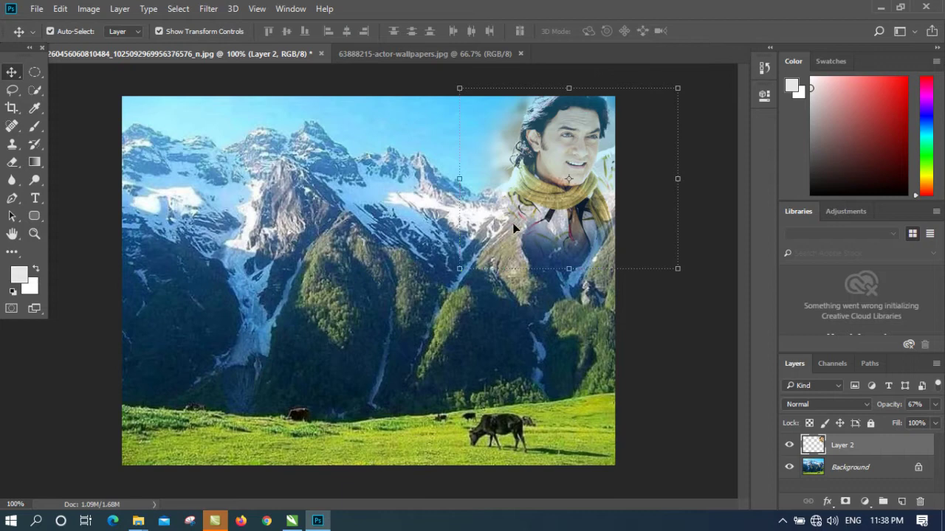
key(Delete)
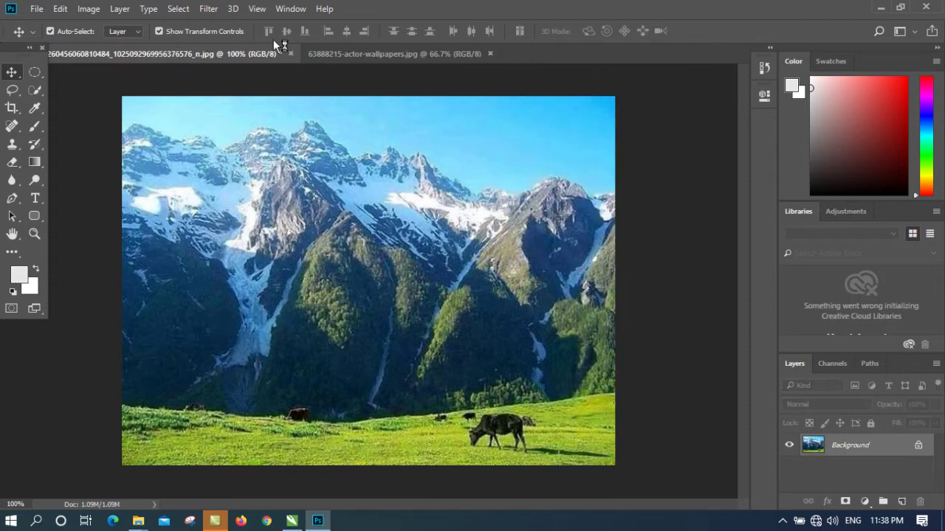
In the actor photo, try an unfeathered rectangular marquee selection around the man's head and shoulders, and clear it
click(348, 54)
key(m)
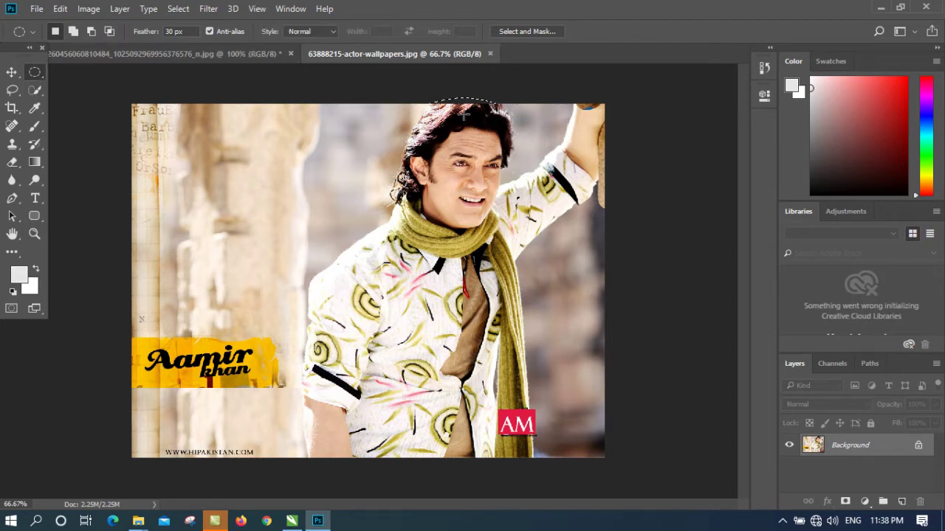
click(12, 72)
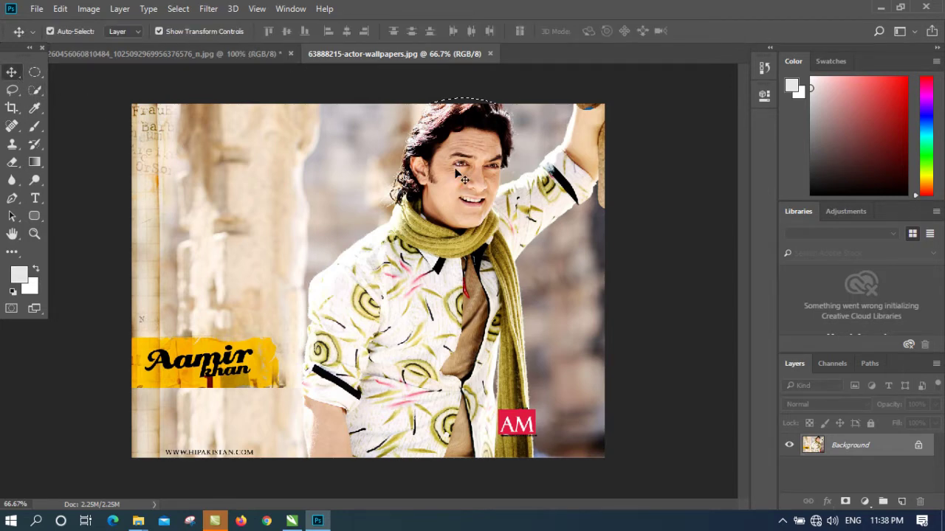
click(40, 75)
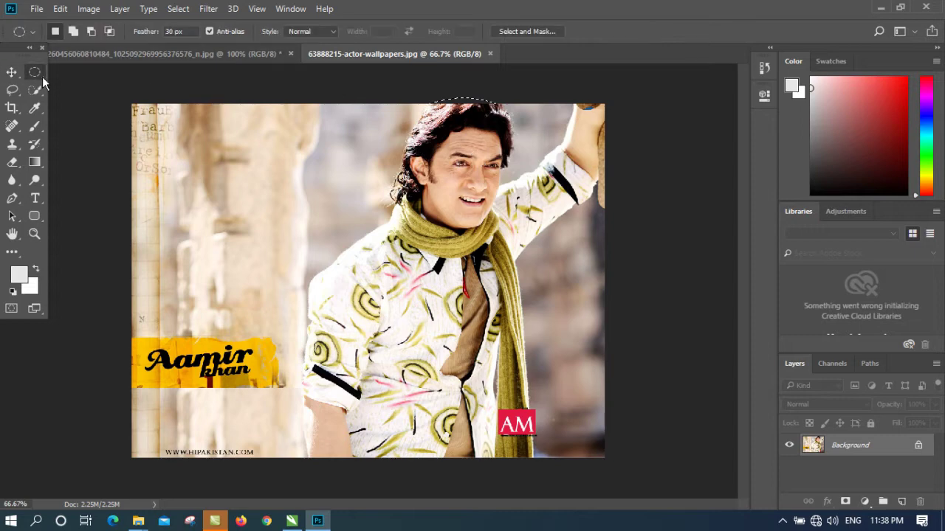
right_click(35, 71)
click(110, 71)
drag(331, 109, 580, 249)
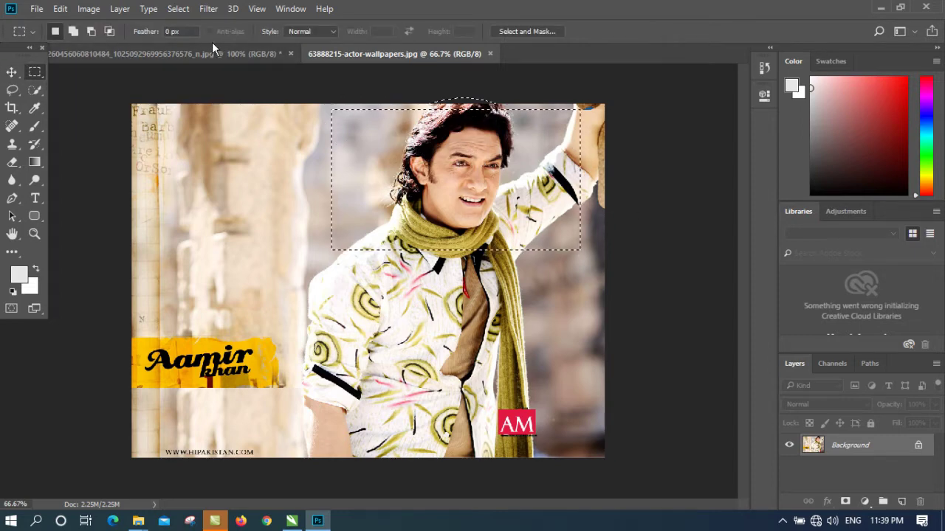
click(11, 73)
click(31, 74)
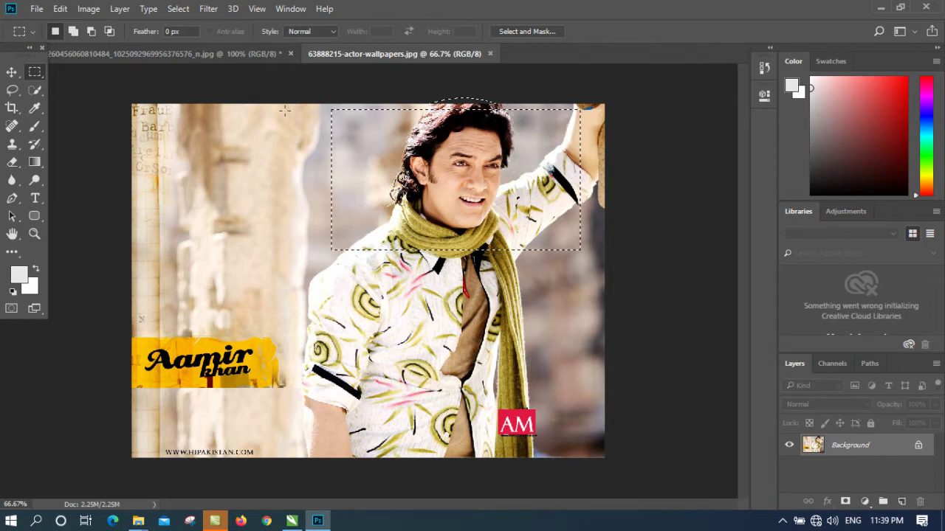
click(81, 136)
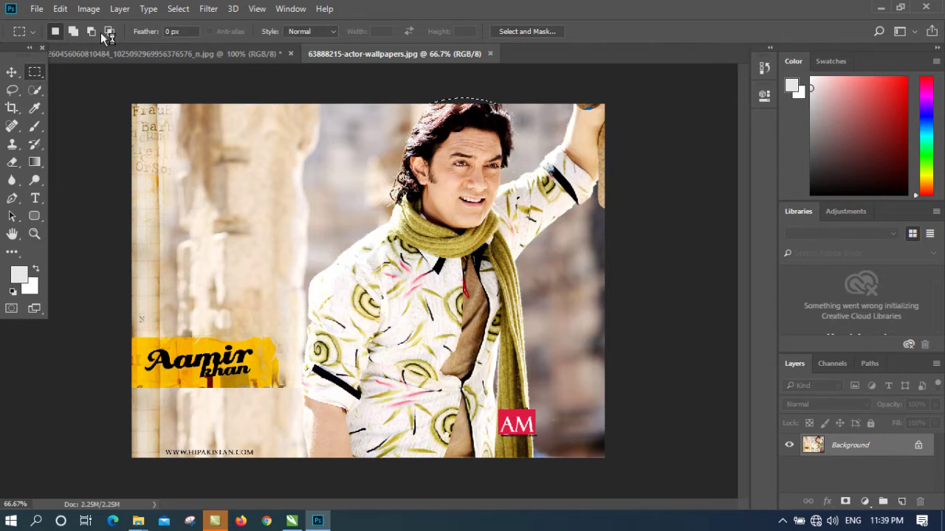
Select the man's head with a 30 px feathered elliptical marquee, copy it into the landscape, and undo the copy
right_click(36, 72)
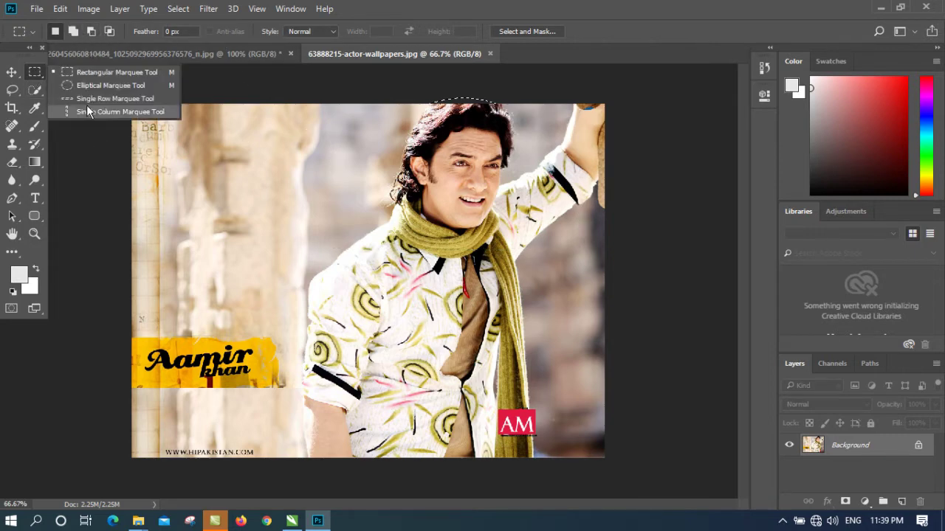
click(92, 85)
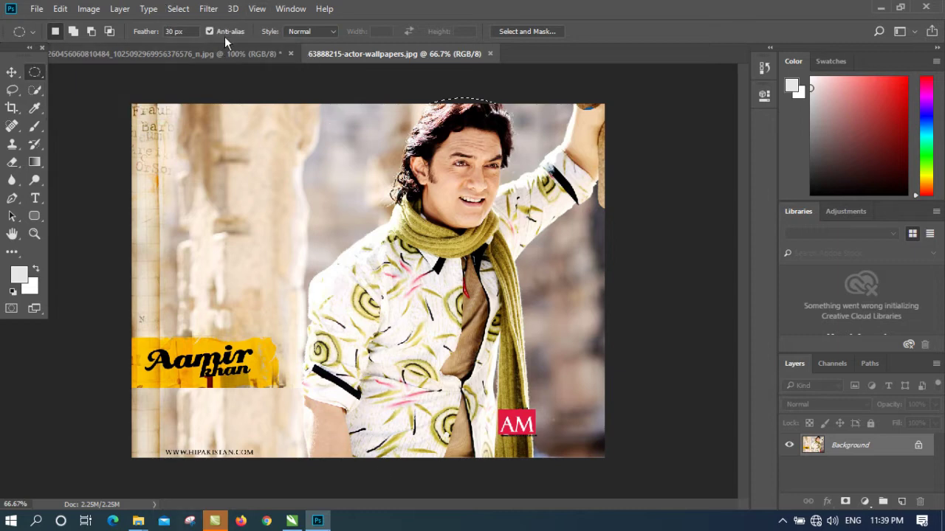
drag(368, 106, 554, 265)
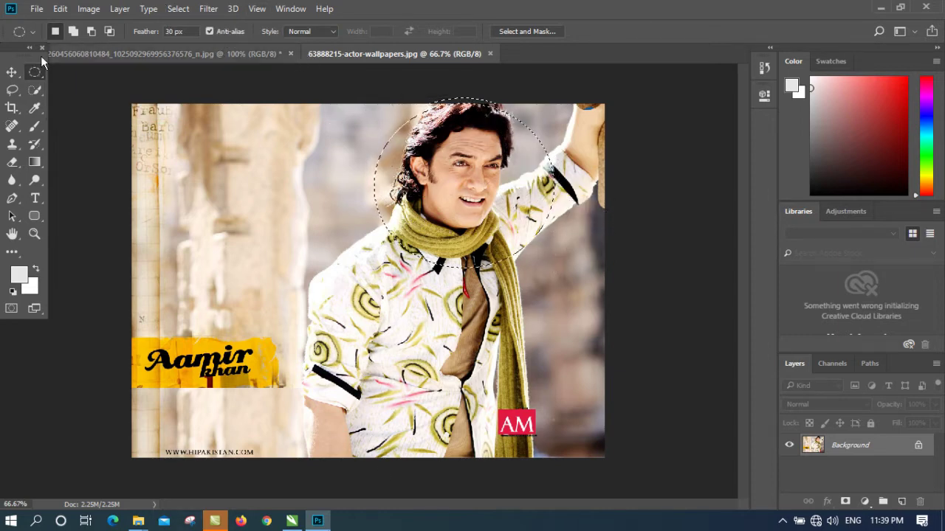
click(12, 72)
drag(463, 184, 283, 151)
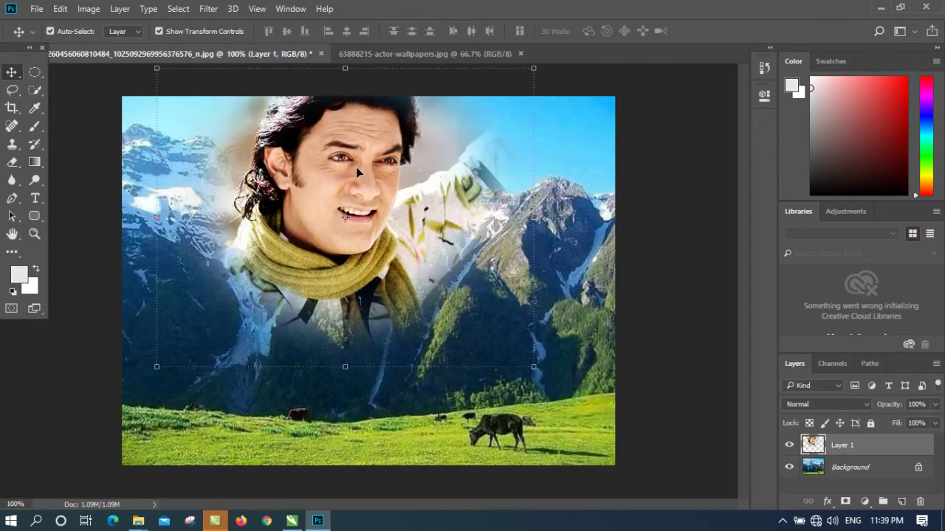
key(ctrl+z)
With the elliptical marquee's feather set to 0 px, select the man's head and shoulders in the actor photo and copy them into the landscape
click(321, 53)
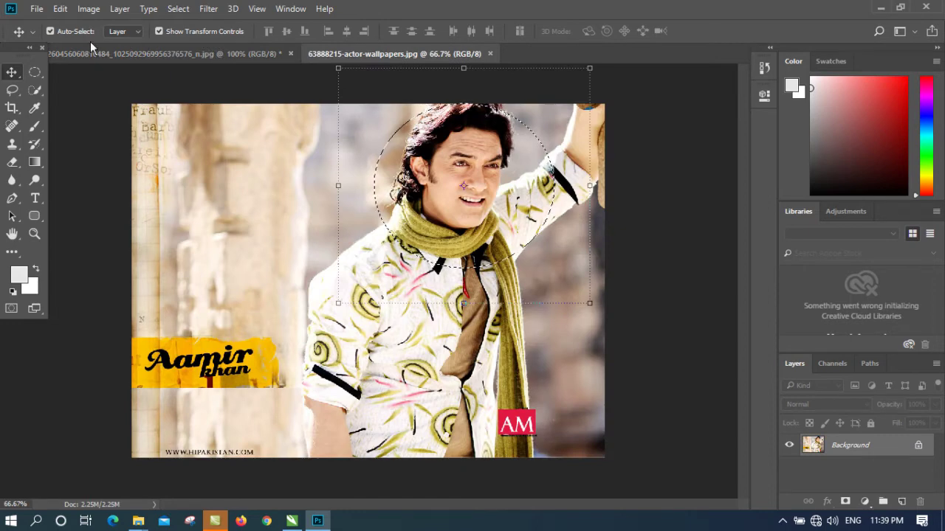
click(34, 73)
drag(183, 34, 84, 14)
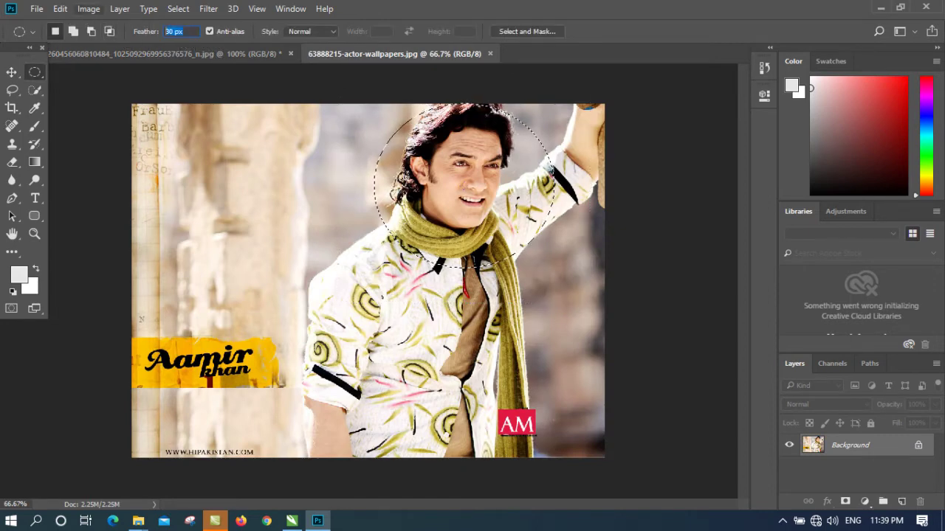
text(0)
key(Return)
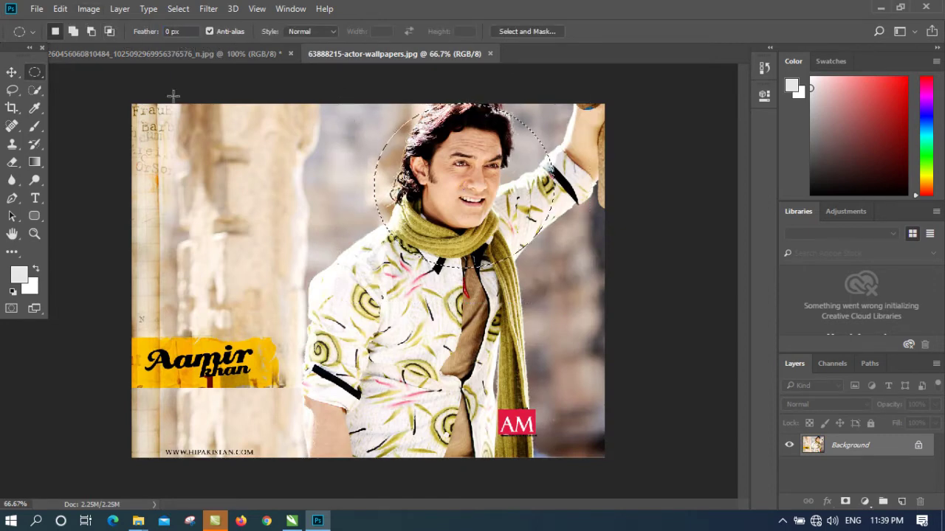
drag(418, 150, 399, 147)
drag(367, 109, 569, 293)
click(11, 71)
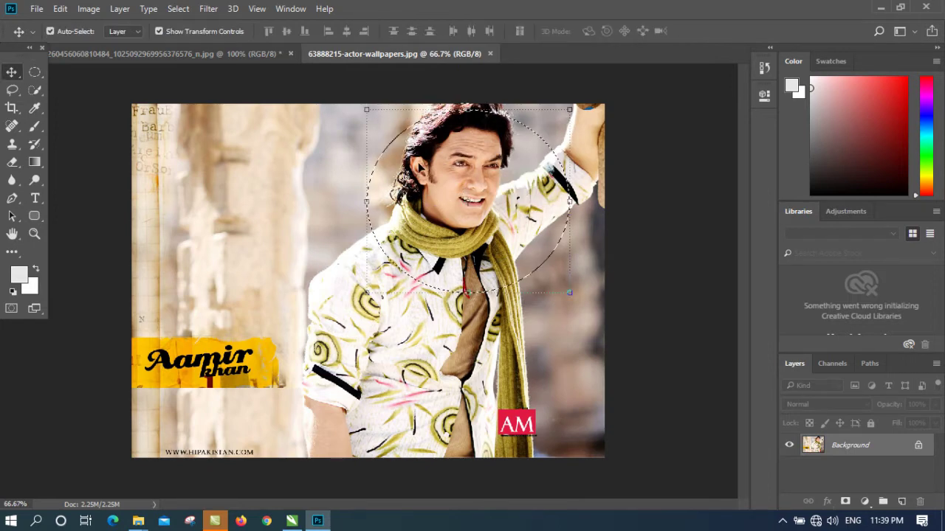
drag(418, 167, 430, 298)
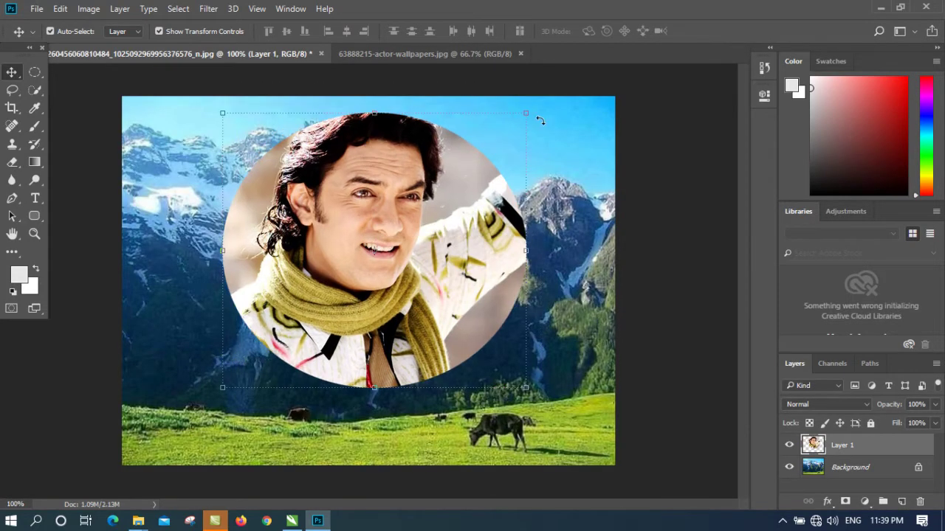
Scale the hard-edged portrait to about 82% height, stretch it horizontally into a wide oval, and apply the transform
drag(524, 110, 459, 162)
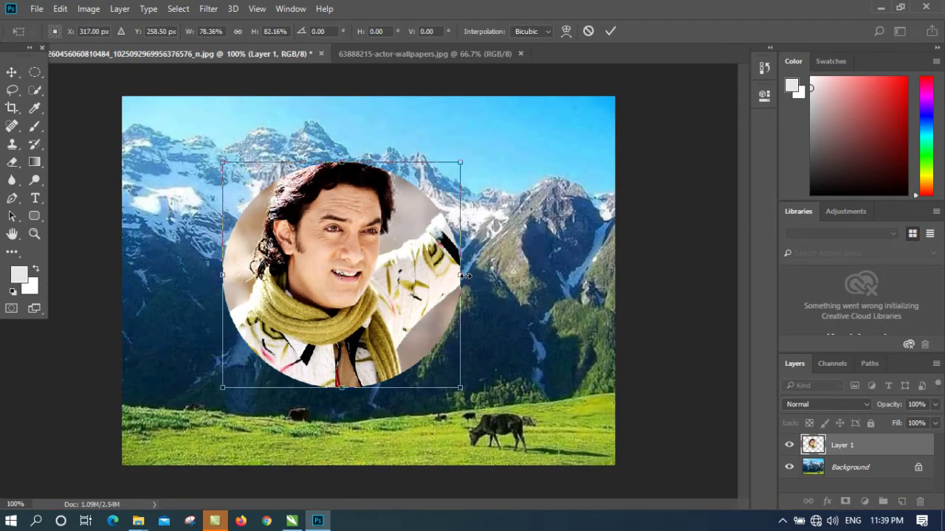
drag(465, 275, 568, 275)
click(610, 31)
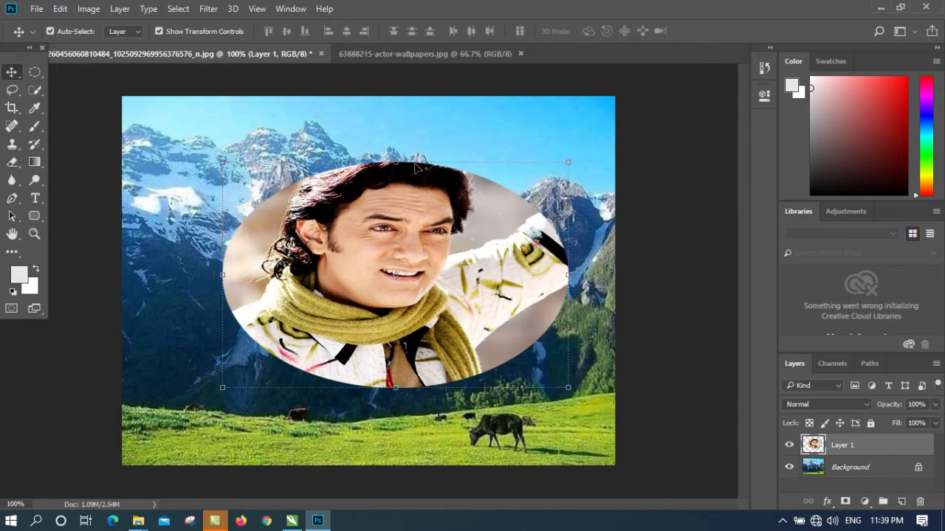
Stretch the hard-edged portrait upward to about 115% height and apply the transform
drag(398, 158, 399, 129)
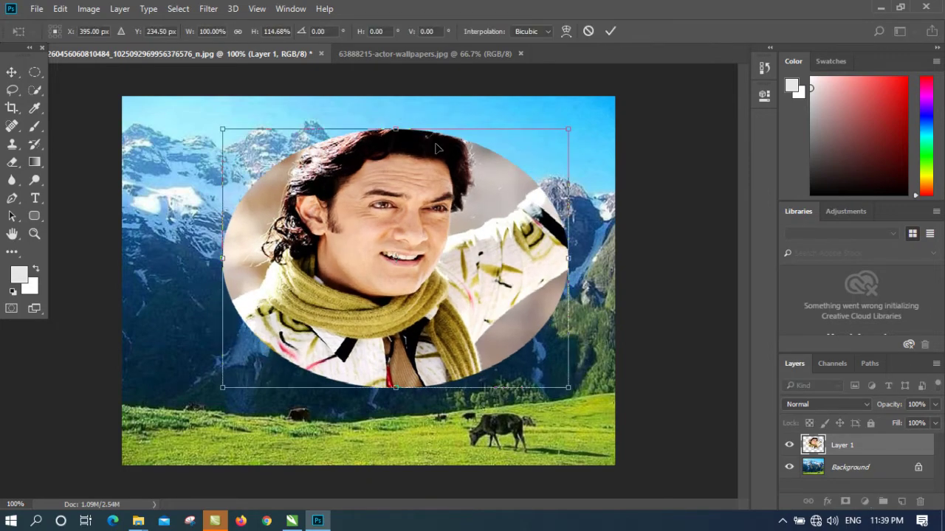
click(610, 31)
Shift the portrait to examine its upper edge up close, and delete its layer from the landscape
scroll(595, 263, up, 5)
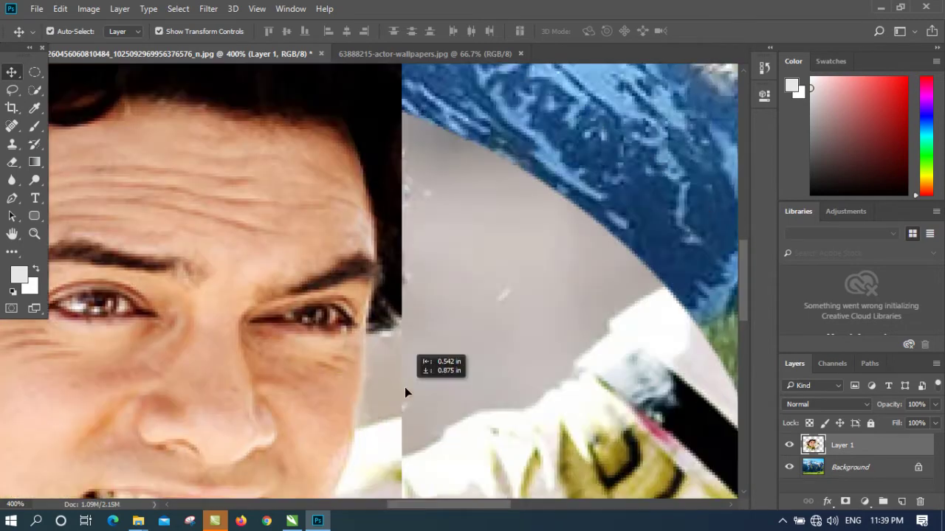
drag(405, 392, 555, 188)
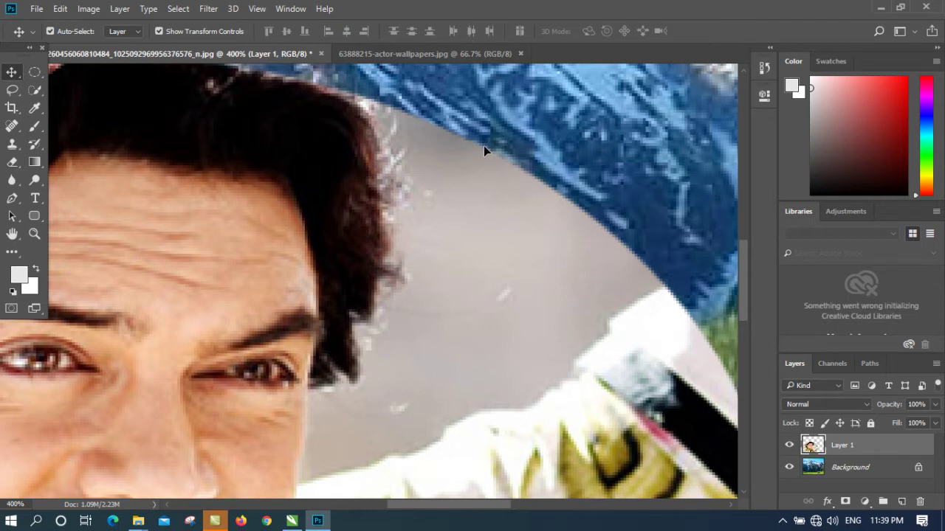
drag(477, 172, 540, 195)
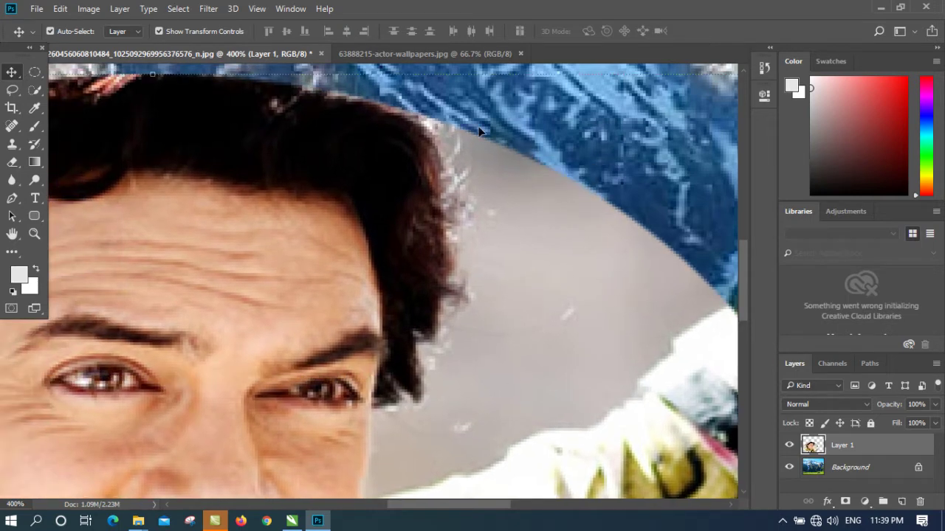
key(Delete)
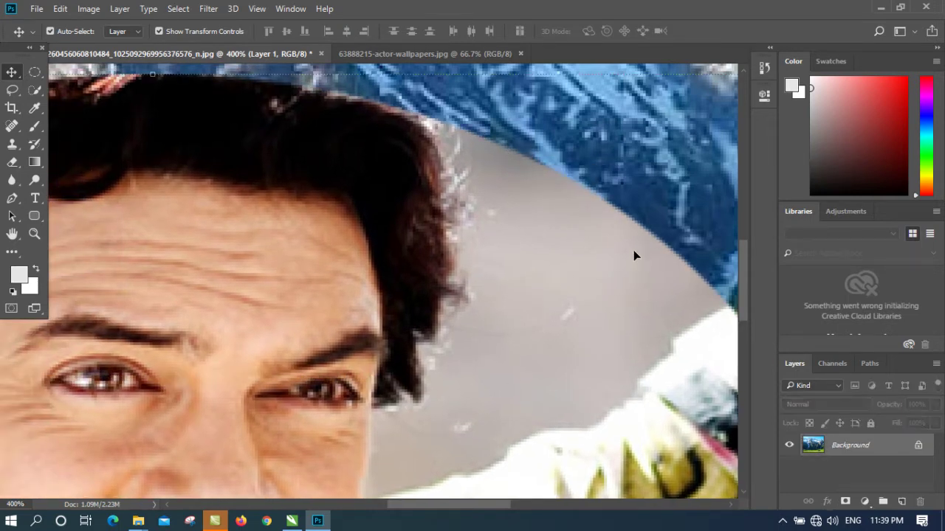
scroll(483, 183, down, 4)
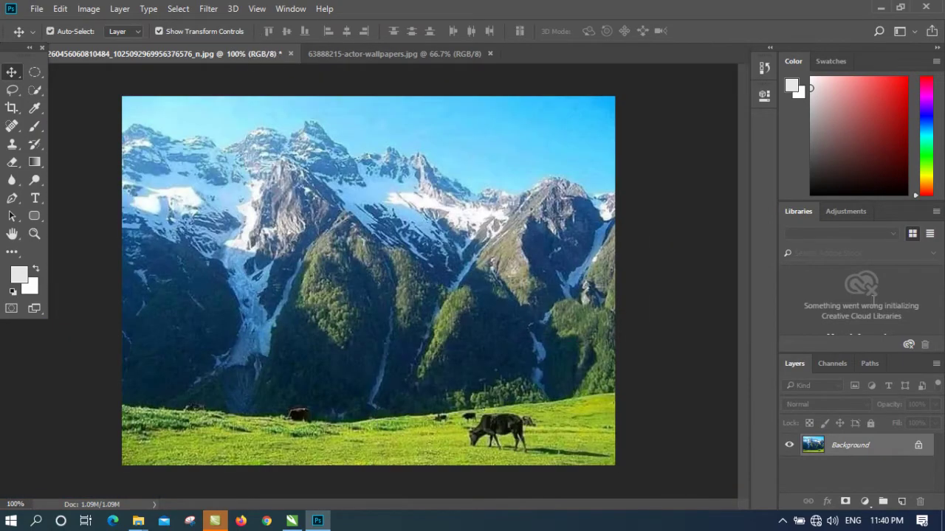
With anti-aliasing off and 0 px feather, select the man's head with an elliptical marquee about 5.67 by 4.92 in and copy it into the landscape
click(410, 58)
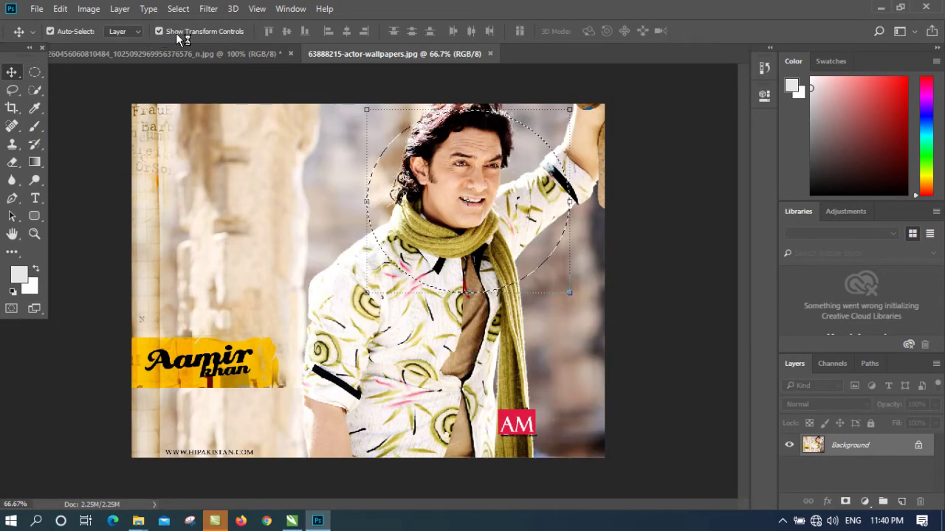
click(35, 72)
key(ctrl+d)
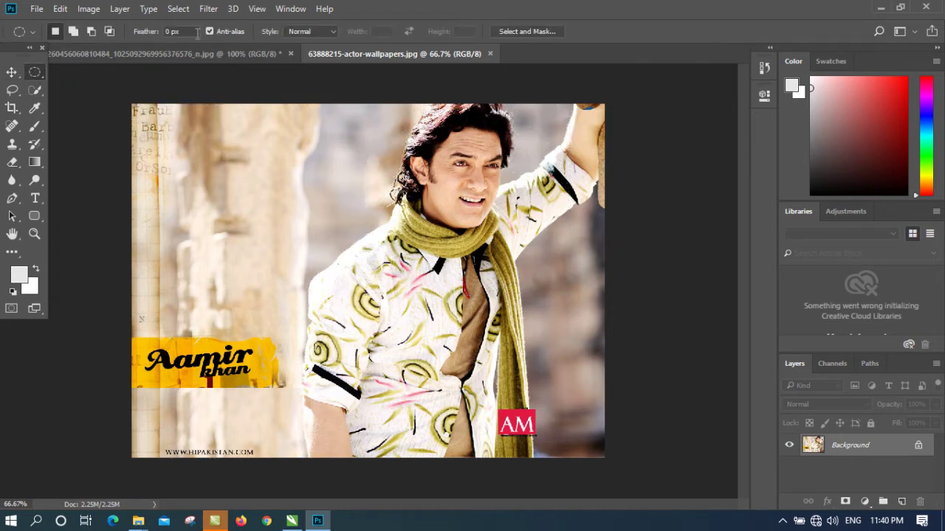
drag(379, 103, 567, 266)
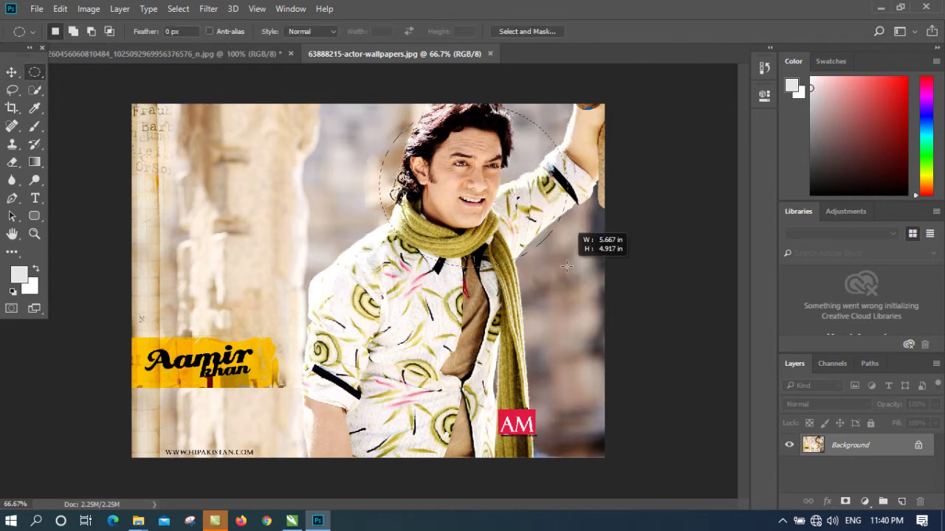
click(13, 73)
drag(473, 184, 379, 269)
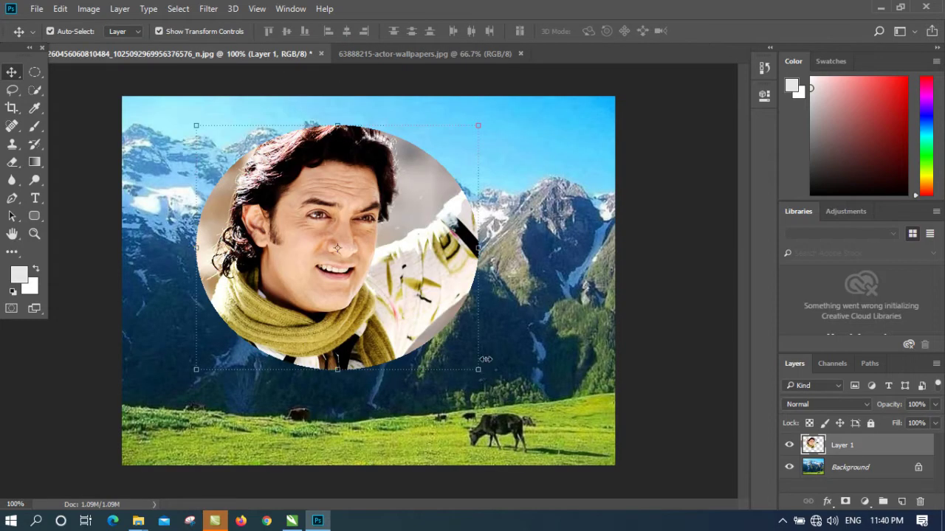
Shift the portrait within the landscape and examine the pixels along its edge cut without anti-aliasing
key(ctrl+plus)
key(ctrl+plus)
key(ctrl+plus)
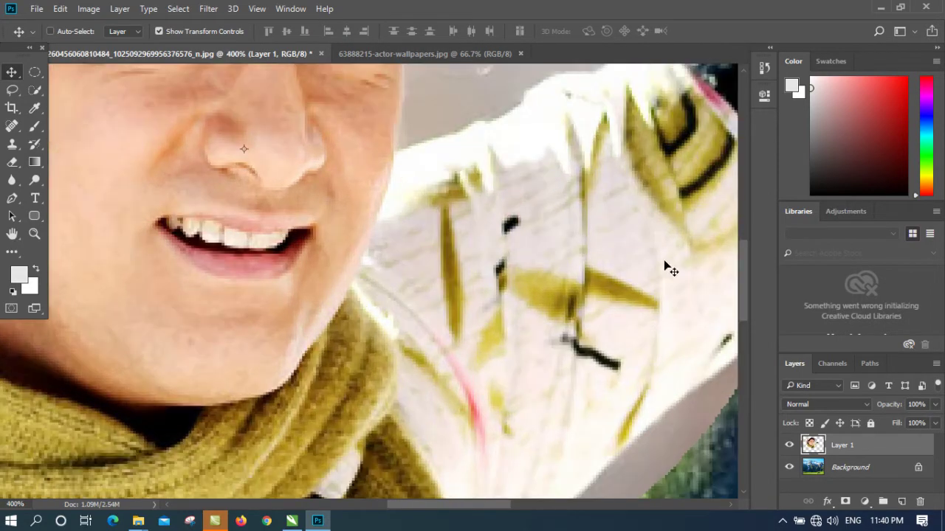
drag(667, 267, 468, 215)
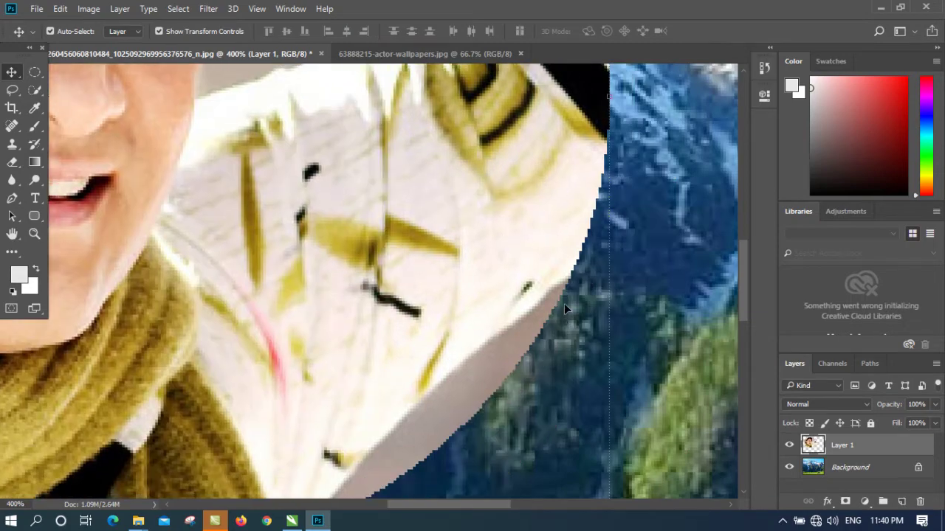
key(ctrl+plus)
key(ctrl+plus)
key(ctrl+plus)
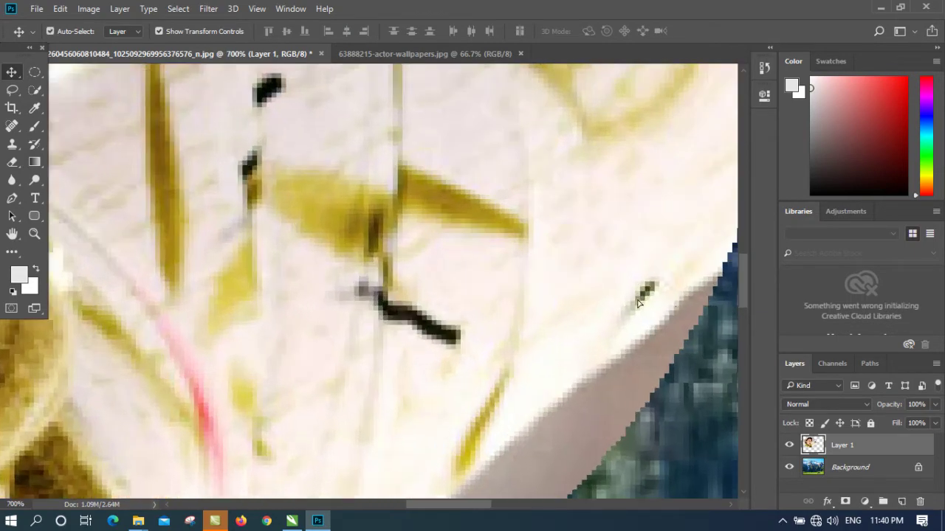
drag(639, 303, 432, 218)
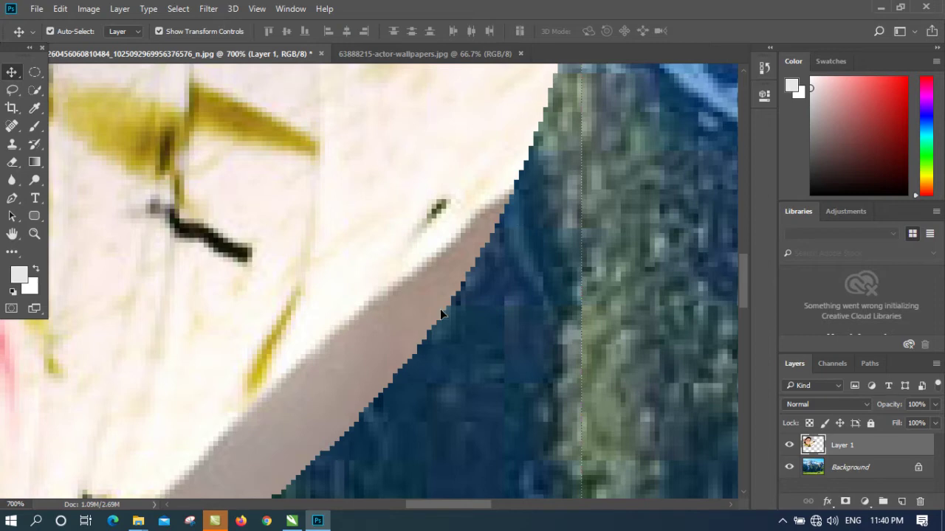
Delete the portrait layer cut without anti-aliasing, leaving only the landscape background
key(F12)
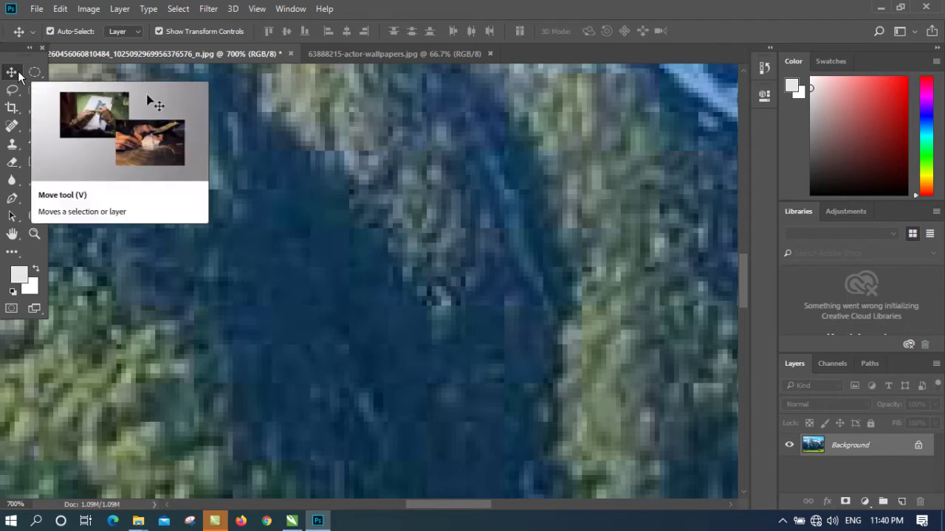
key(ctrl+minus)
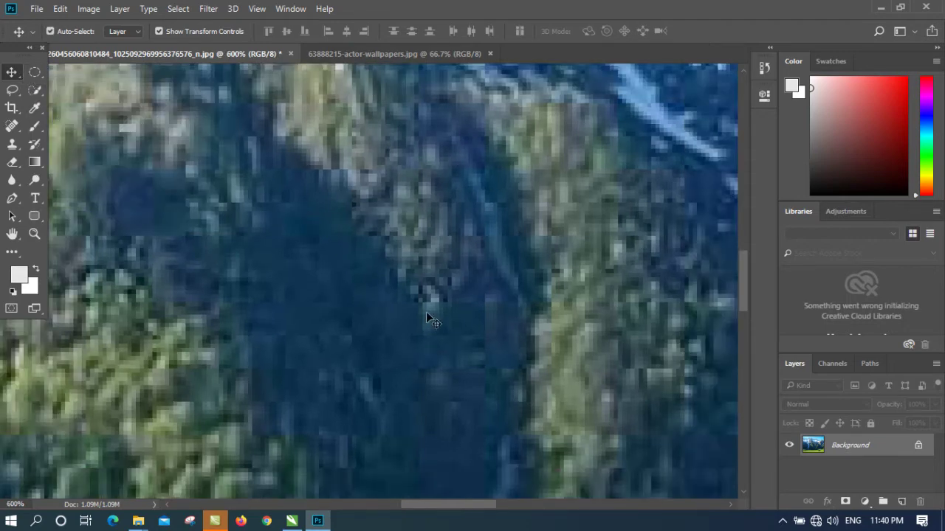
key(ctrl+minus)
key(ctrl+minus)
key(ctrl+minus)
key(ctrl+minus)
key(ctrl+minus)
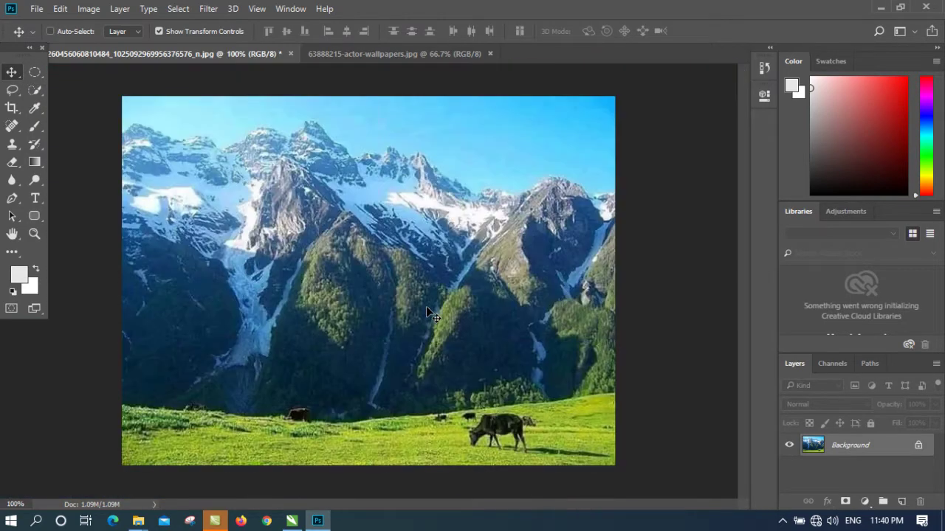
key(ctrl+plus)
Switch to the Rectangular Marquee and draw several freely proportioned selections over the landscape, ending with one over the snowy mountain slope
click(45, 70)
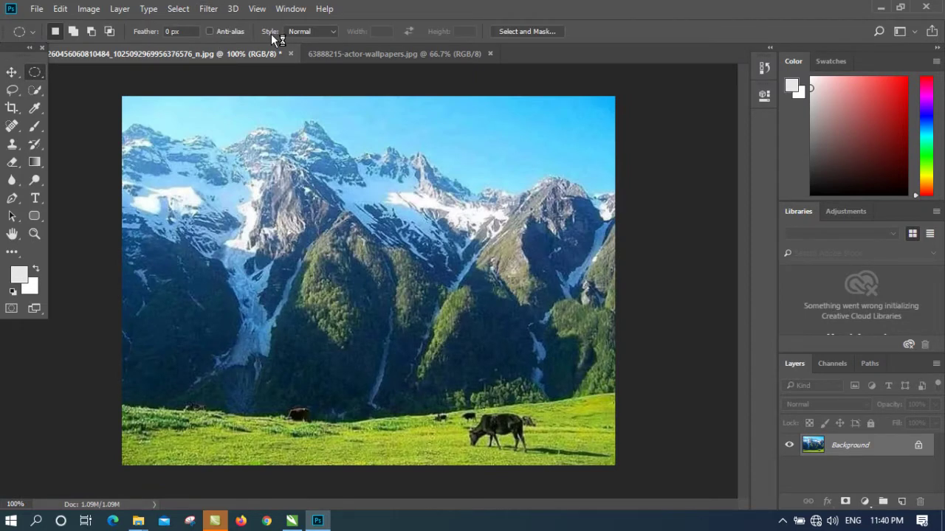
right_click(34, 71)
click(70, 74)
drag(281, 137, 396, 217)
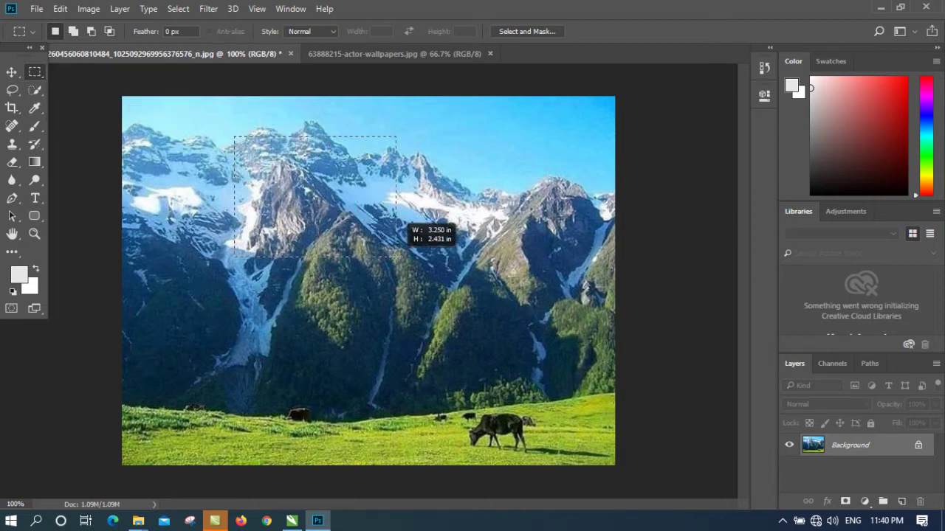
drag(263, 295, 412, 362)
drag(455, 167, 538, 247)
drag(238, 157, 317, 205)
drag(376, 141, 523, 211)
drag(204, 212, 318, 330)
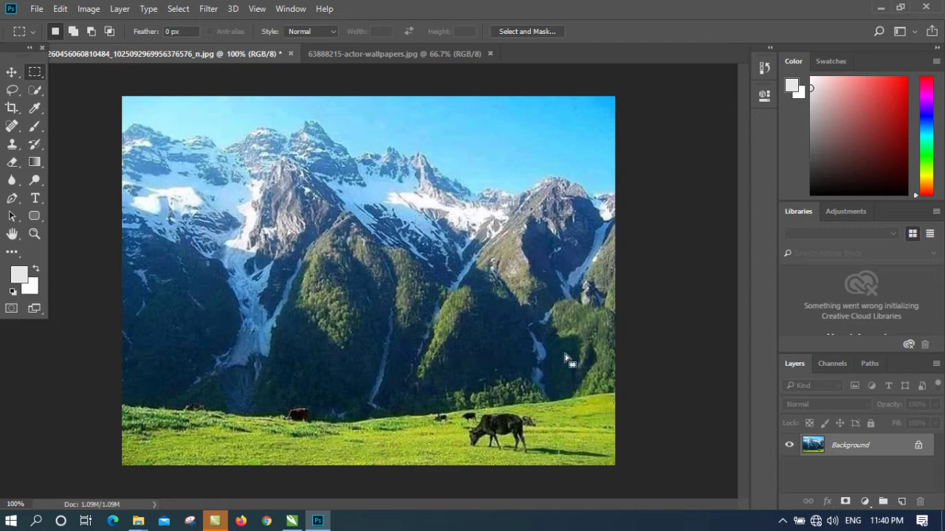
drag(218, 151, 362, 297)
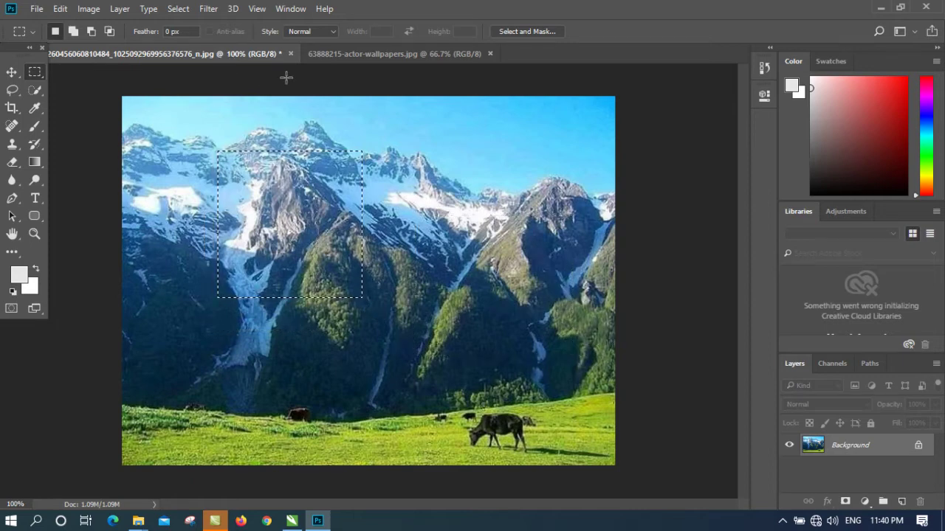
In the actor photo, draw several freely proportioned rectangular selections across the background and the man, and clear the selection
click(362, 54)
drag(485, 206, 564, 277)
drag(319, 105, 254, 183)
drag(517, 244, 537, 247)
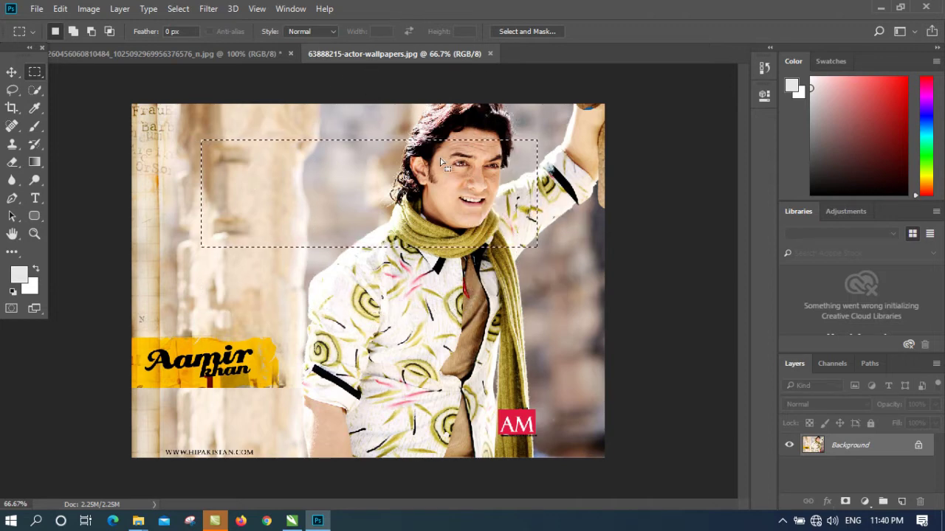
click(462, 179)
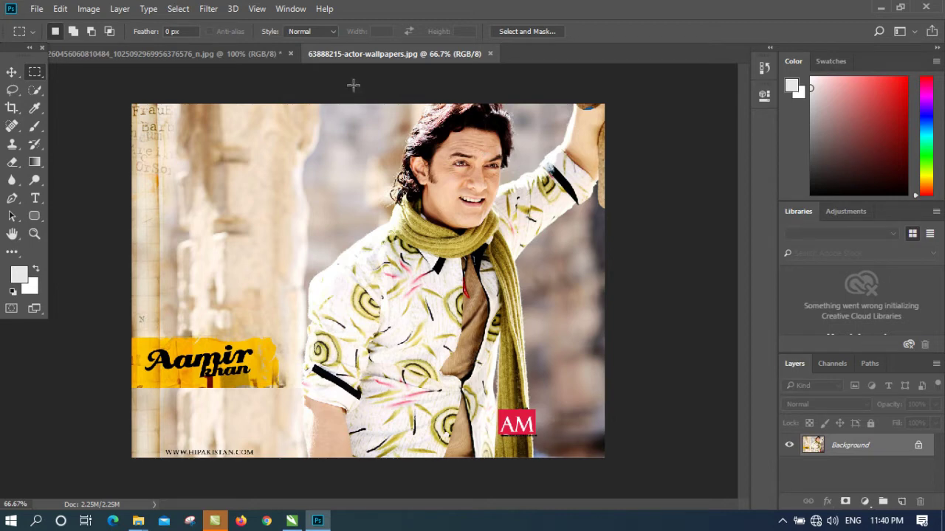
Set the marquee style to Fixed Ratio with width 10 and height 20, and draw several selections across the actor photo
click(324, 31)
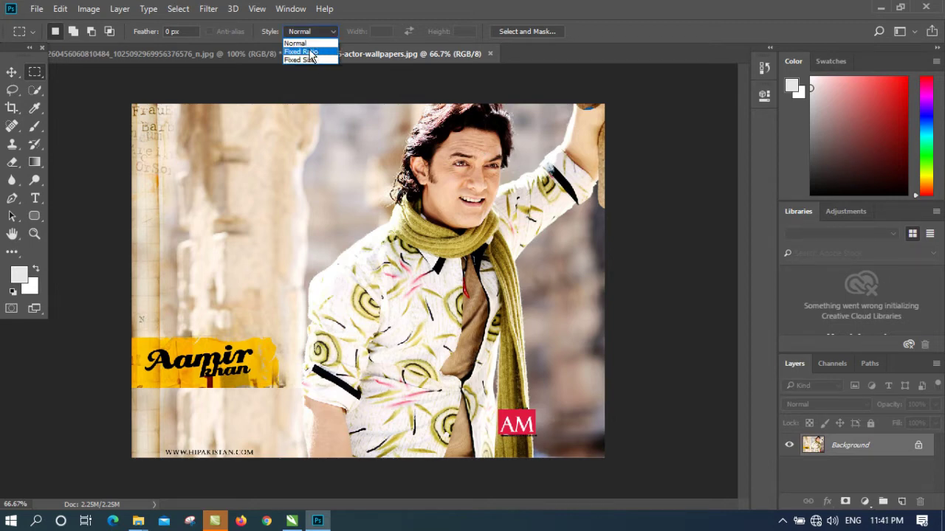
click(314, 52)
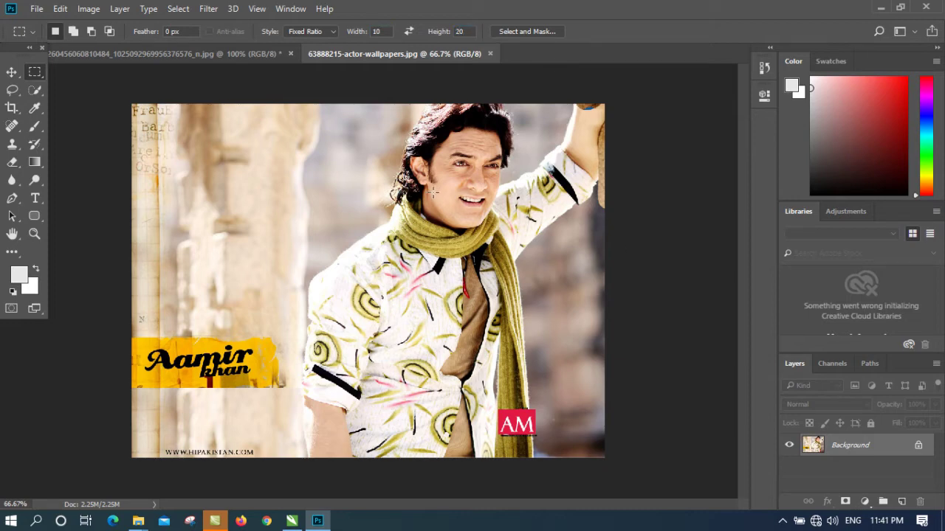
drag(328, 151, 547, 414)
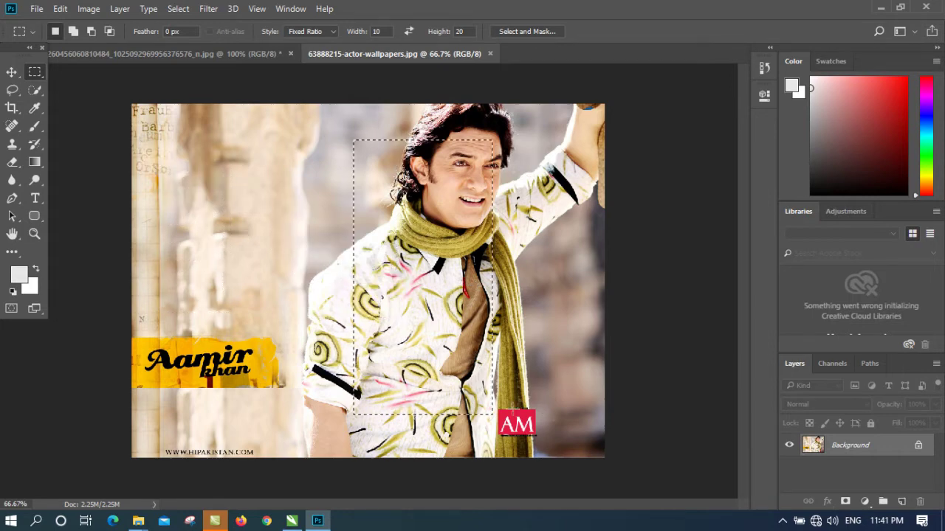
drag(164, 142, 308, 426)
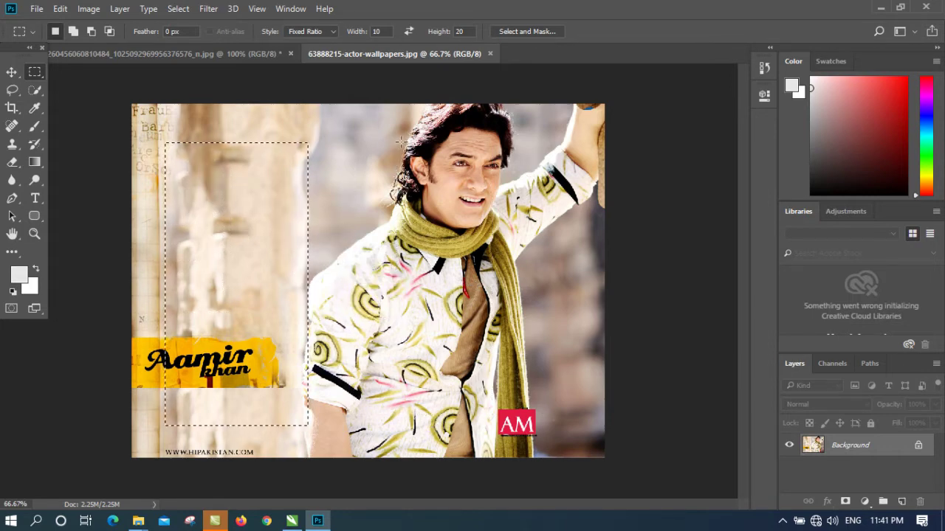
drag(259, 158, 408, 458)
drag(269, 130, 407, 199)
drag(364, 113, 657, 473)
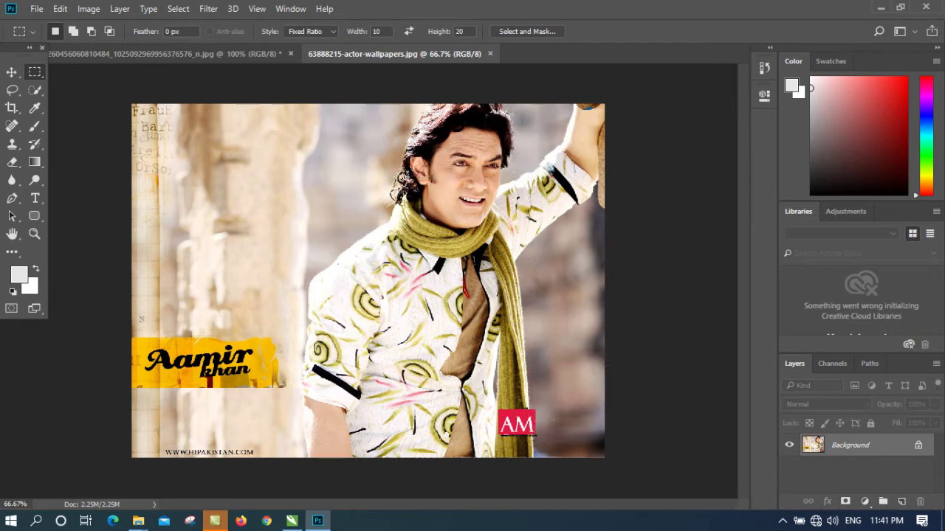
Set the marquee style to Fixed Size at 10 px wide and 20 px high, and place a selection on the actor photo
click(322, 32)
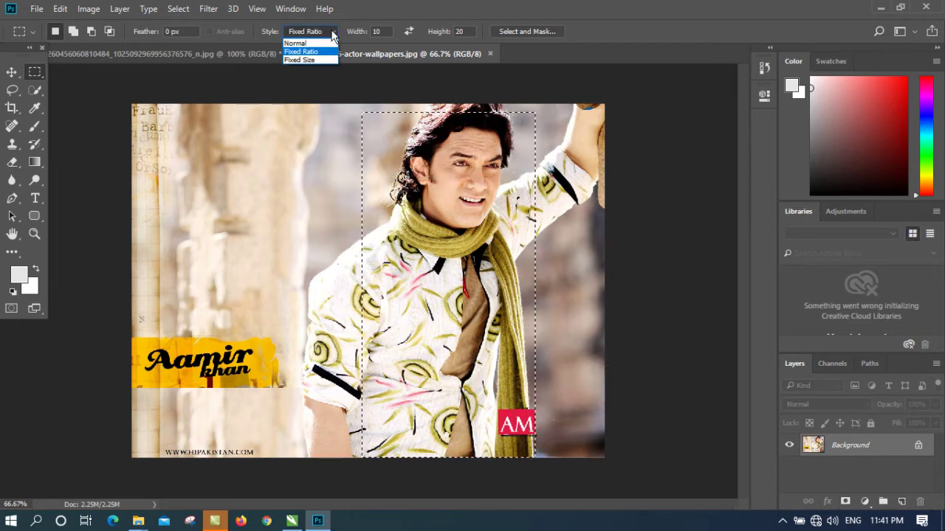
click(315, 60)
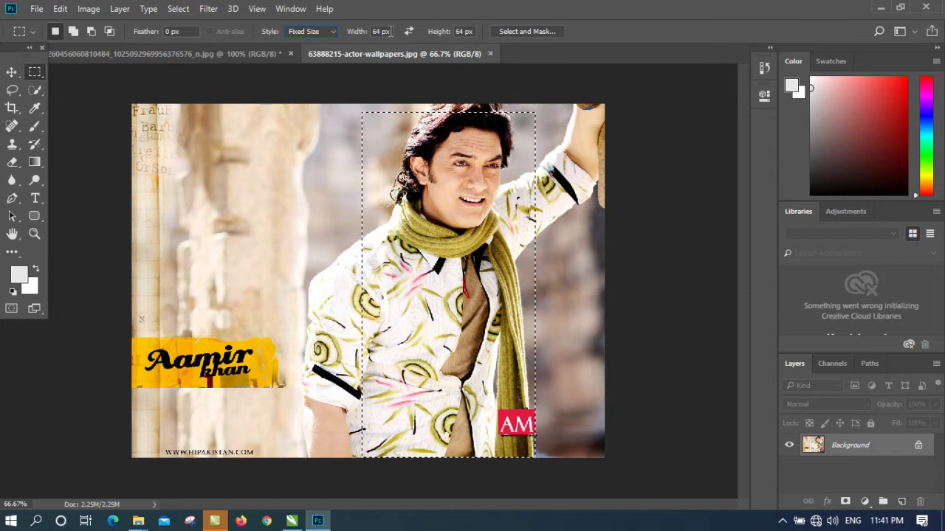
click(381, 32)
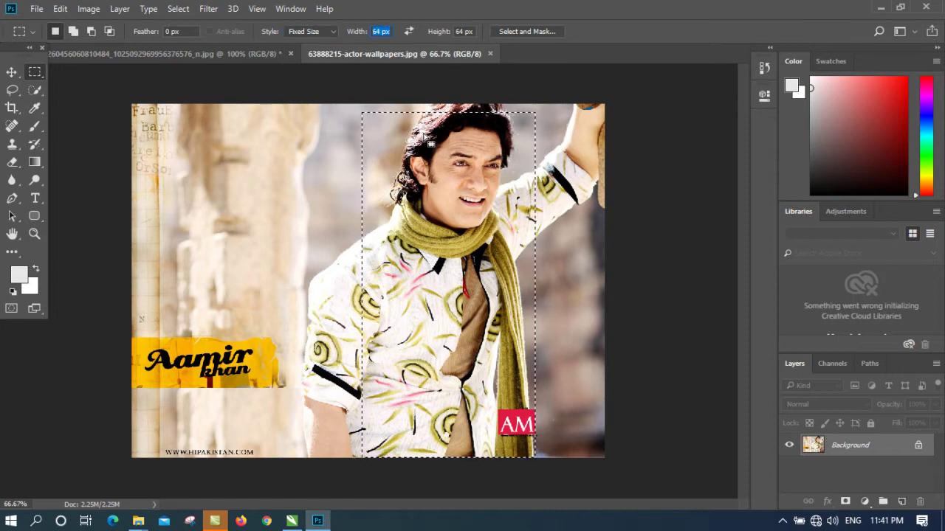
text(10)
key(Tab)
text(20)
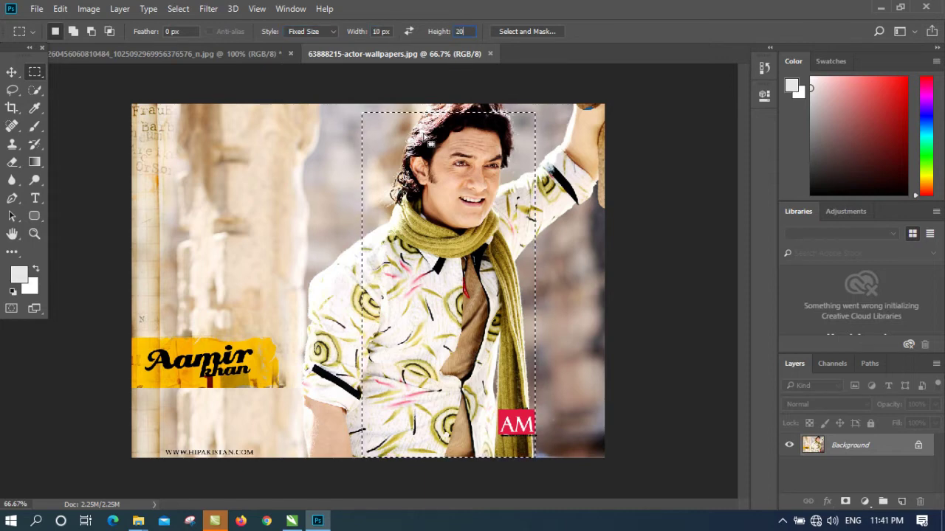
click(432, 397)
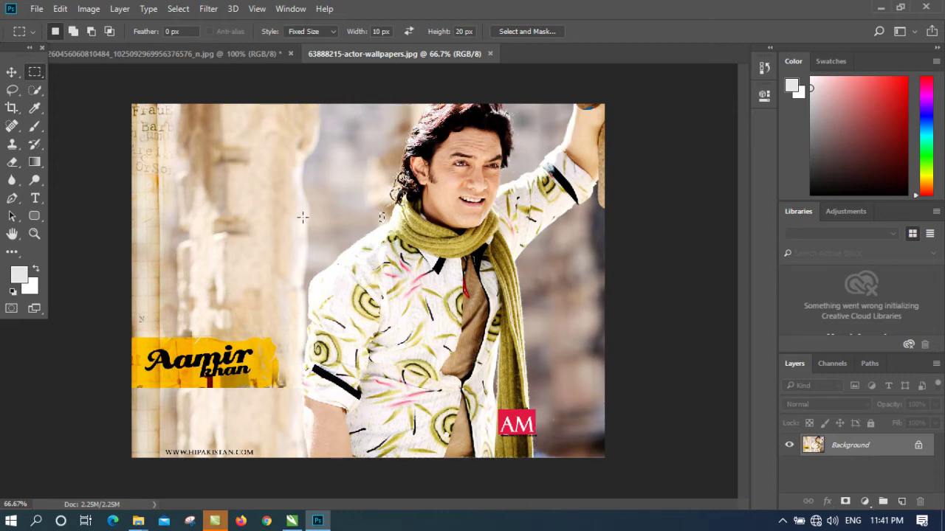
Set the fixed marquee size to 90 px wide and 100 px high, and place selections at several spots on the background and the man
click(389, 33)
text(90)
key(Tab)
text(100)
click(262, 165)
click(348, 196)
click(215, 243)
click(230, 154)
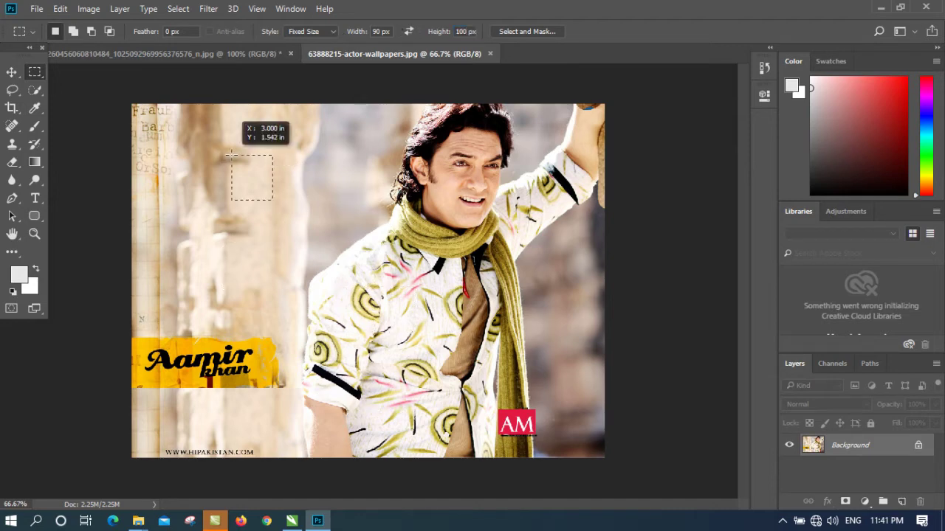
click(468, 187)
click(446, 132)
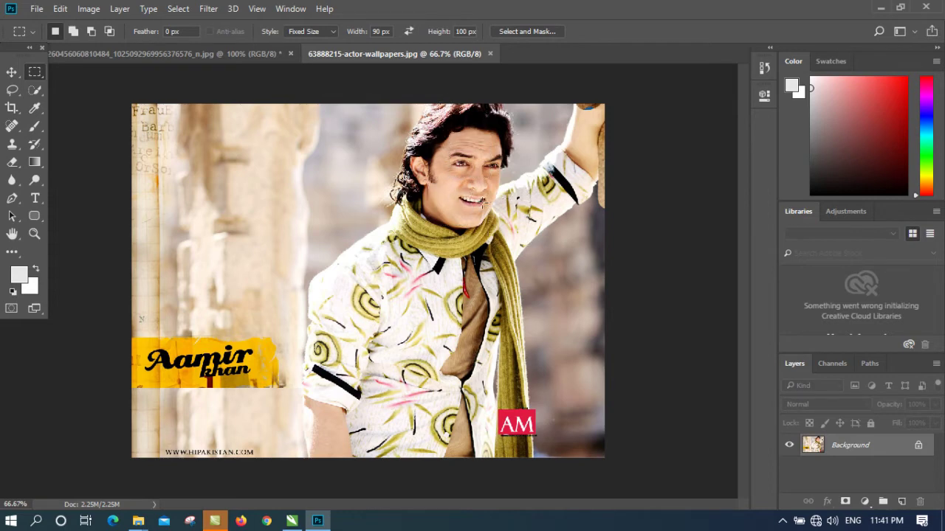
Place a fixed-size selection beside the scarf and refine it in Select and Mask with transparency 38%, Smooth 35, Feather 4.9 px and Contrast 61%
click(444, 152)
click(492, 232)
click(514, 31)
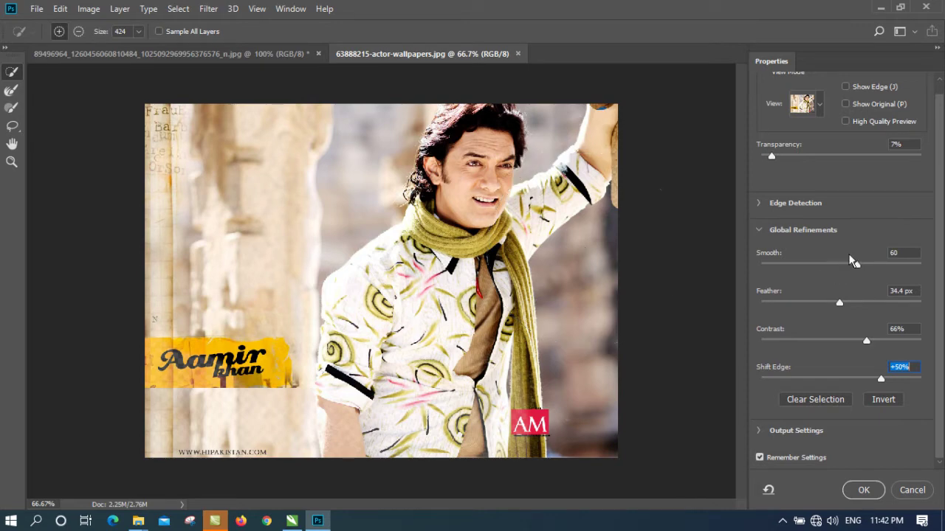
drag(810, 155, 822, 158)
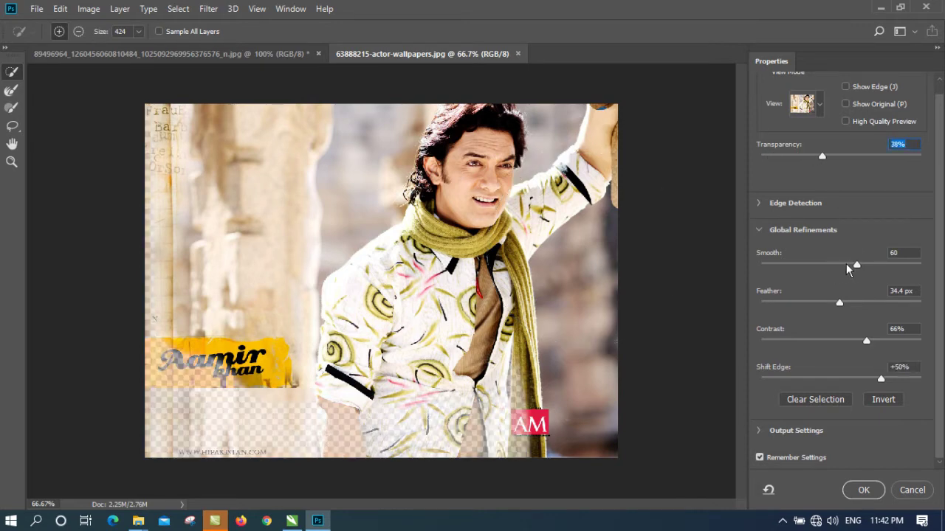
drag(847, 267, 805, 304)
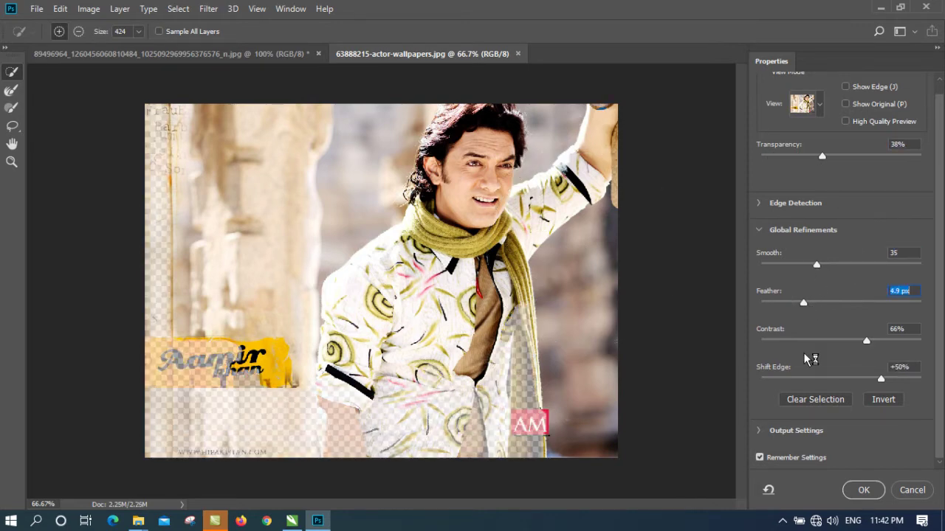
drag(866, 341, 862, 343)
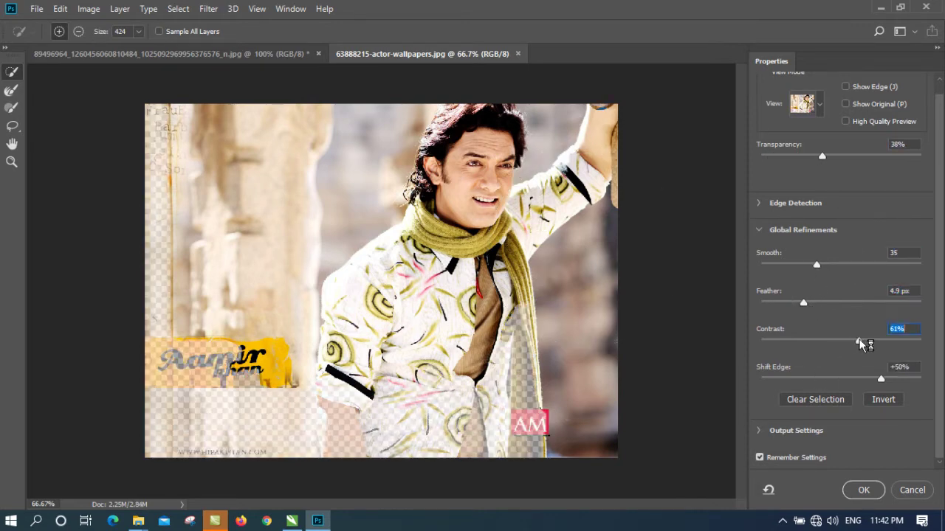
click(864, 491)
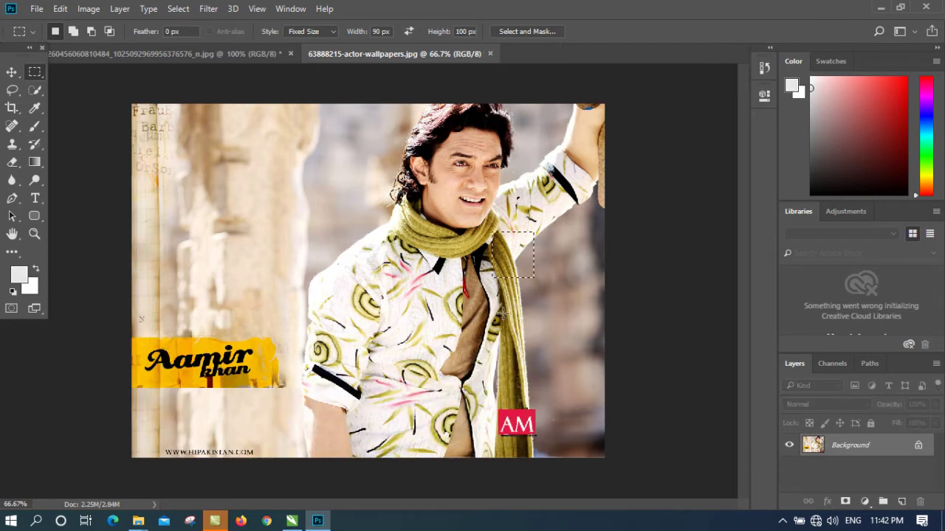
With the Single Row Marquee tool, place row selections across the actor photo, ending with one just below the man's mouth
key(F12)
right_click(35, 72)
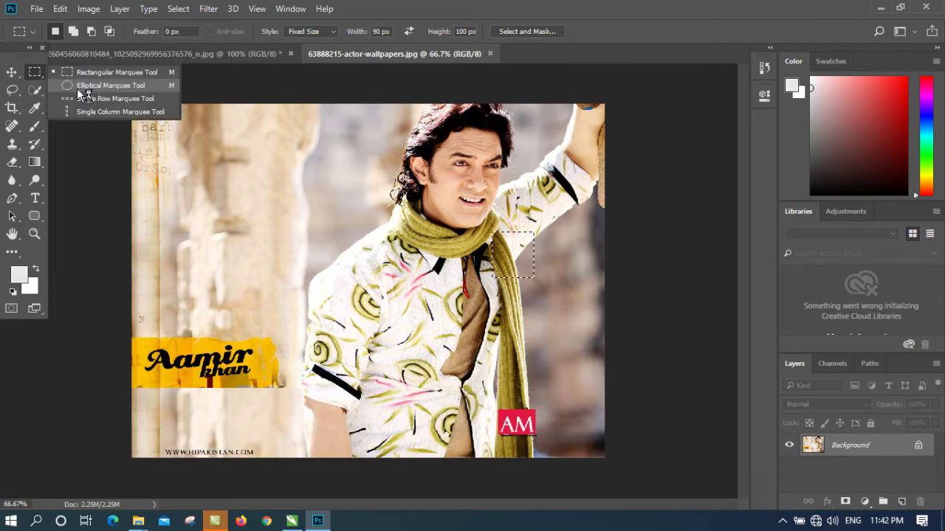
click(102, 72)
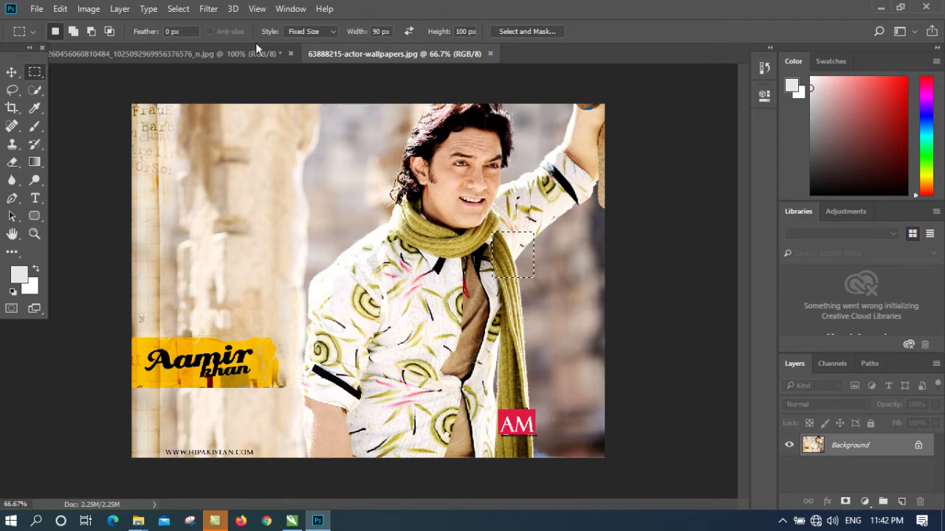
right_click(34, 72)
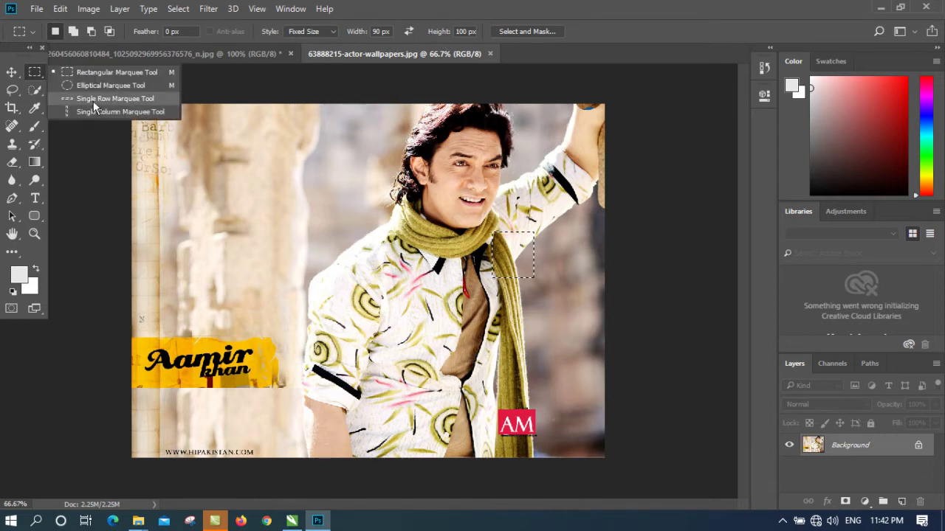
click(115, 98)
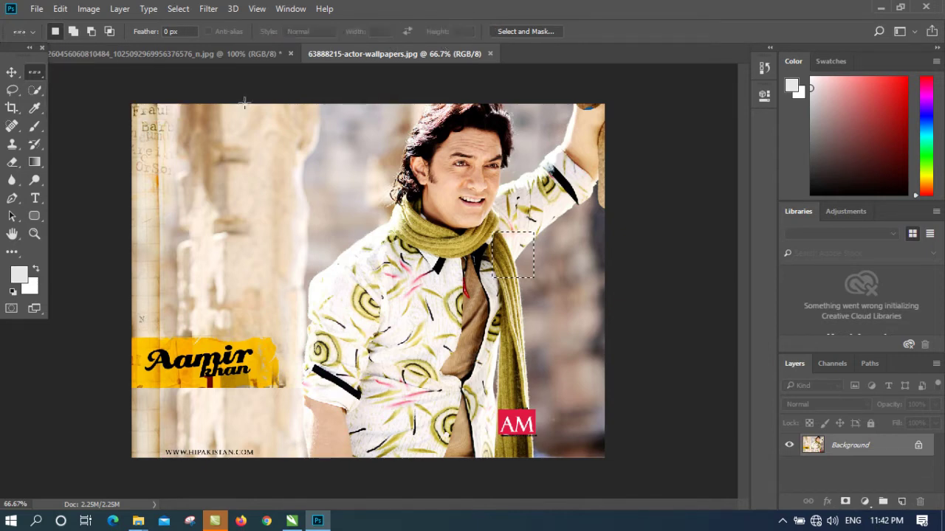
drag(249, 103, 250, 158)
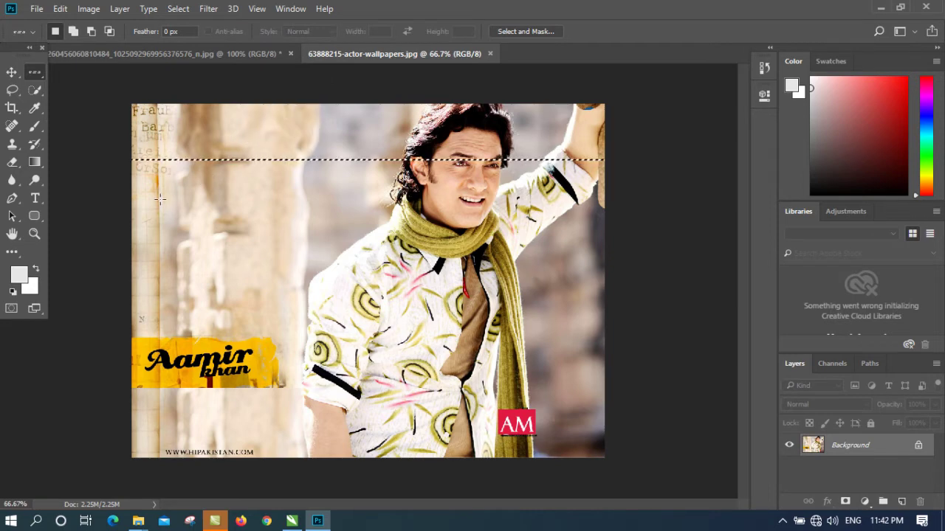
drag(135, 205, 590, 205)
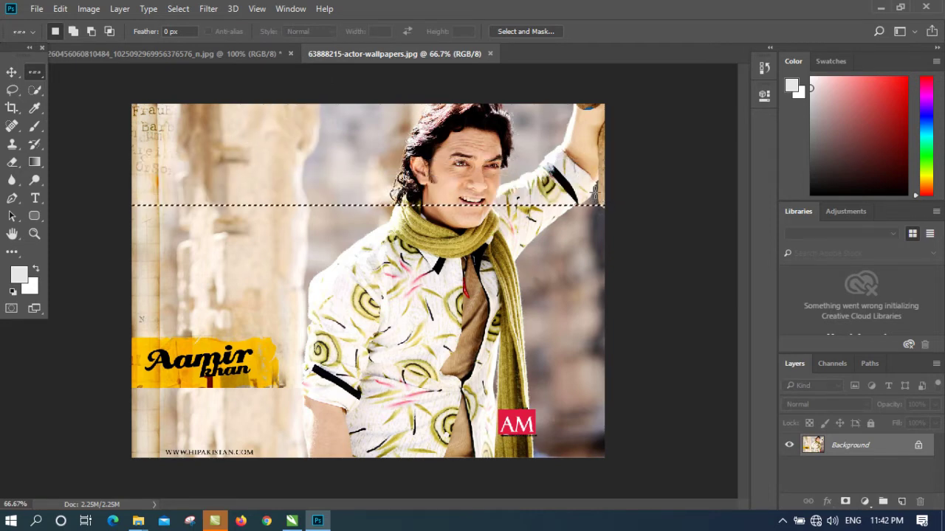
Transform the selected pixel row into a horizontal band at 3500% height across the man's neck and scarf, and apply it
click(11, 71)
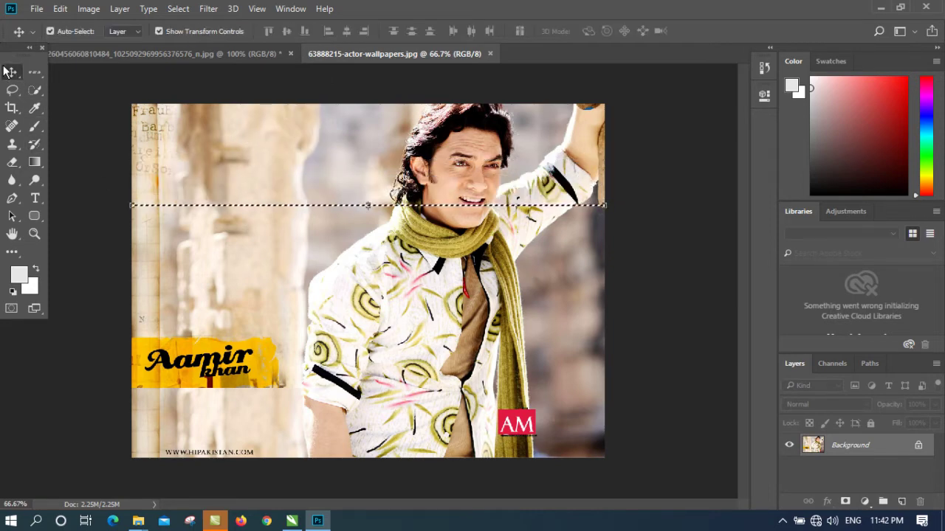
mouse_move(382, 210)
mouse_down()
mouse_move(383, 333)
mouse_move(384, 236)
mouse_up()
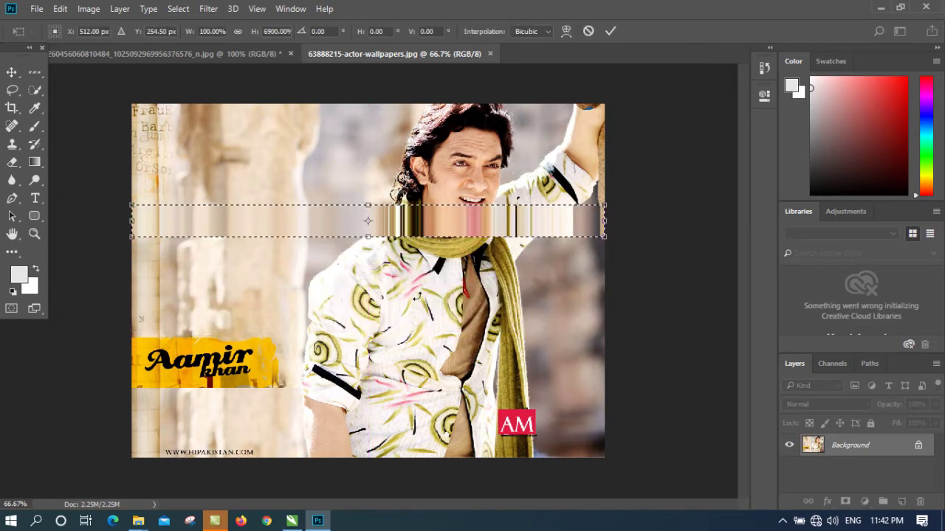
drag(367, 205, 367, 221)
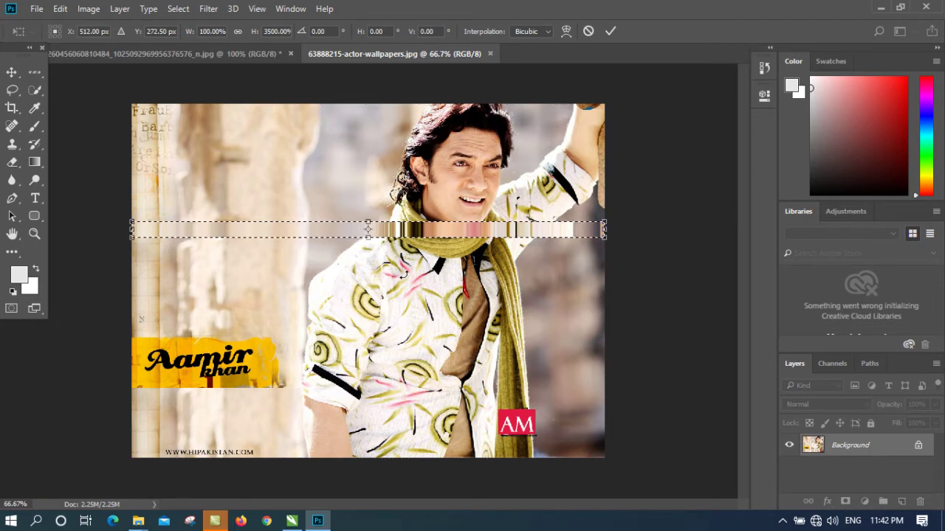
click(617, 35)
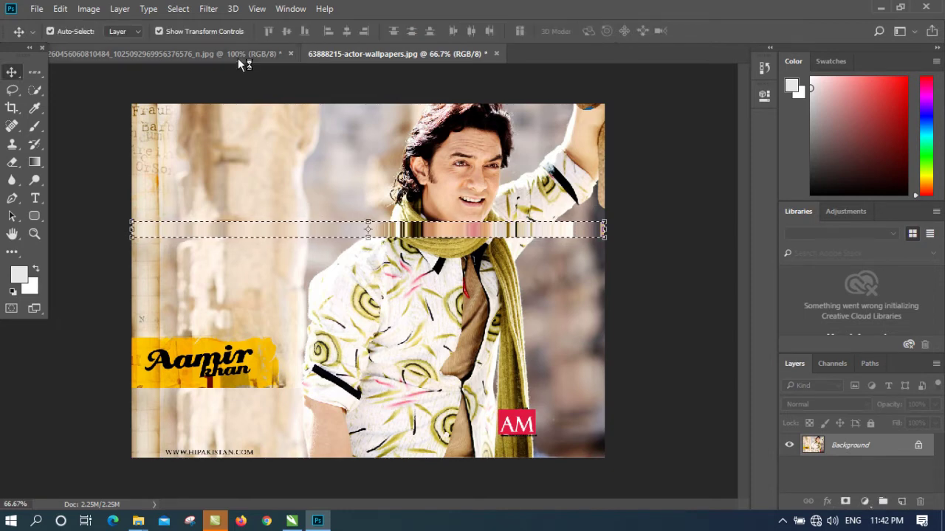
In the mountain landscape image, replace the existing selection with a single-row selection across the tops of the highest peaks
click(137, 57)
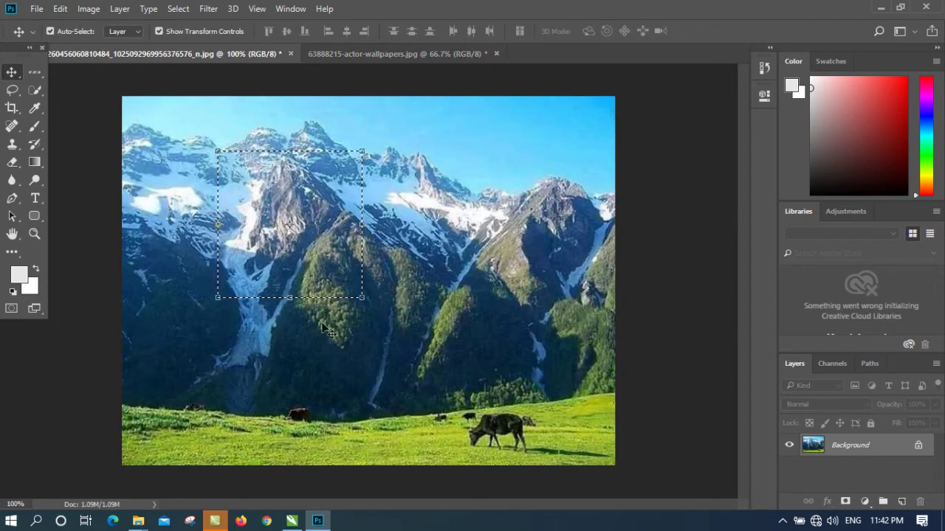
key(ctrl+d)
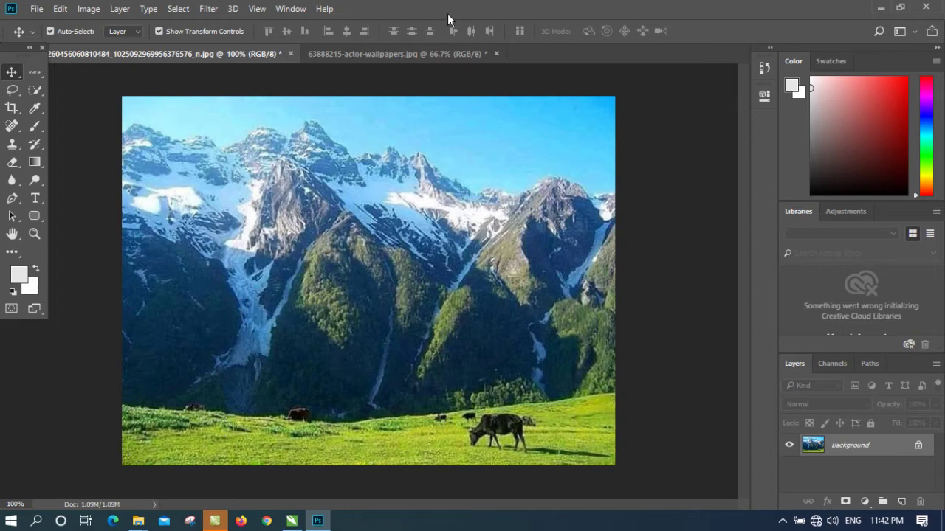
click(380, 55)
click(236, 55)
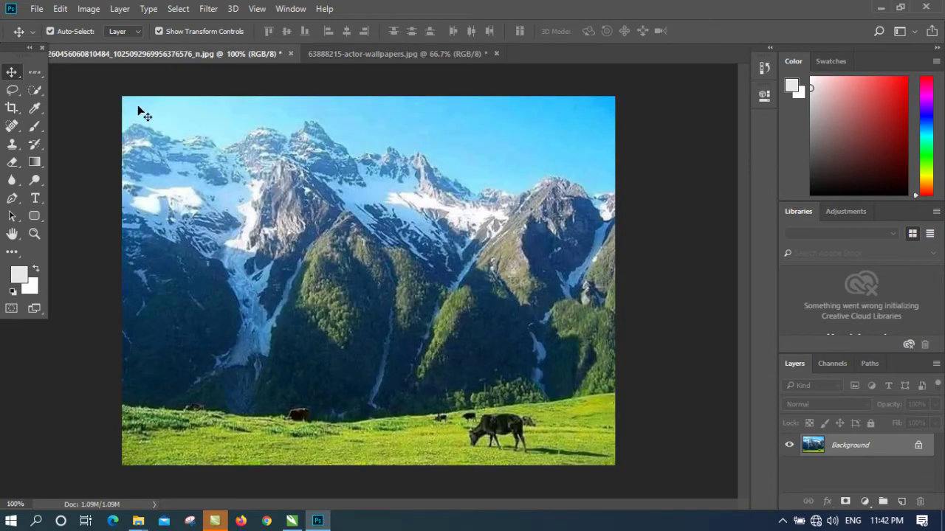
click(35, 71)
drag(122, 96, 127, 124)
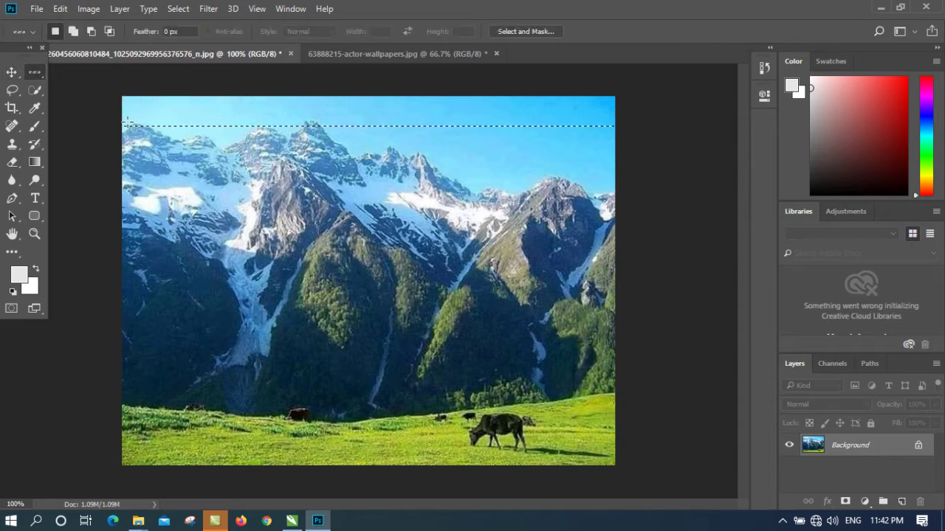
Stretch the selected pixel row upward into the sky at 3100% height and apply the transformation
click(12, 72)
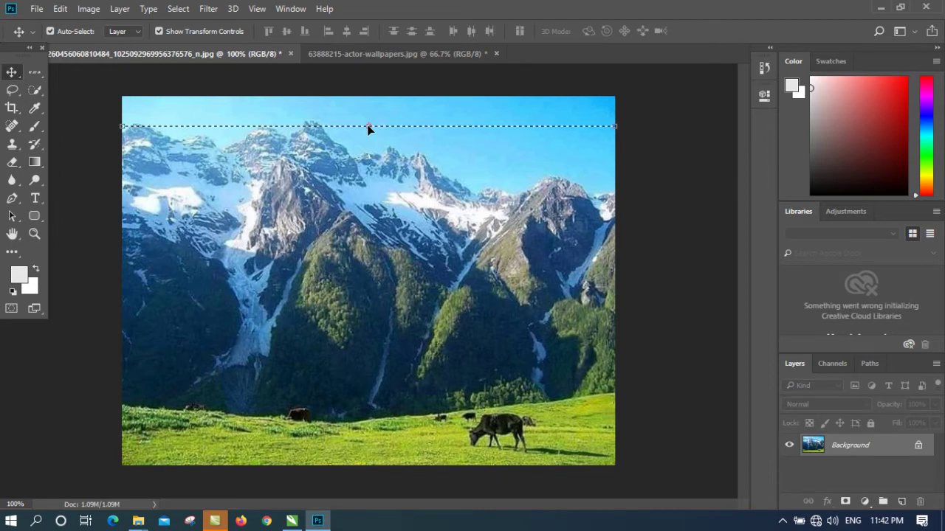
key(ctrl+t)
drag(369, 126, 373, 105)
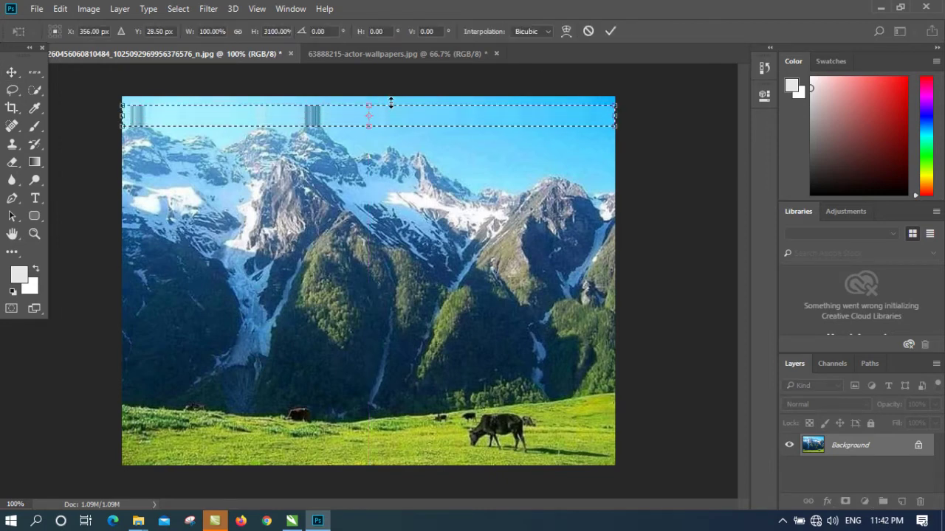
click(610, 31)
Move the stretched sky band to the lower edge of the landscape and widen it to cover the image's full width
drag(525, 114, 520, 456)
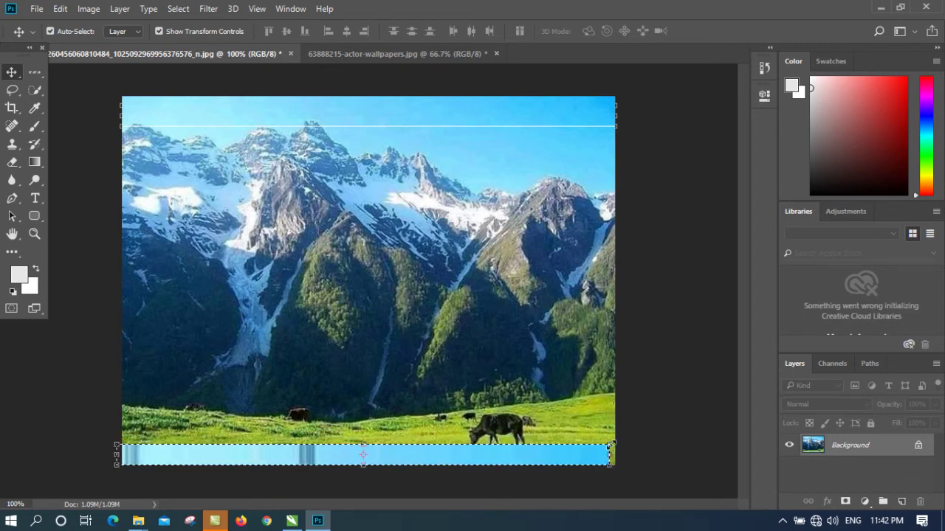
key(ctrl+t)
click(611, 31)
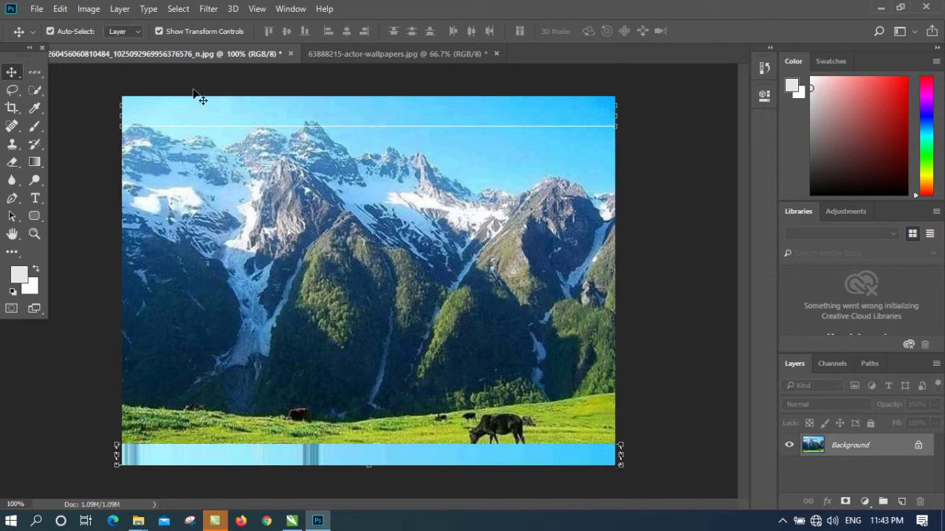
Select a single pixel column near the landscape's left edge and stretch it rightward to 4100% width
right_click(34, 71)
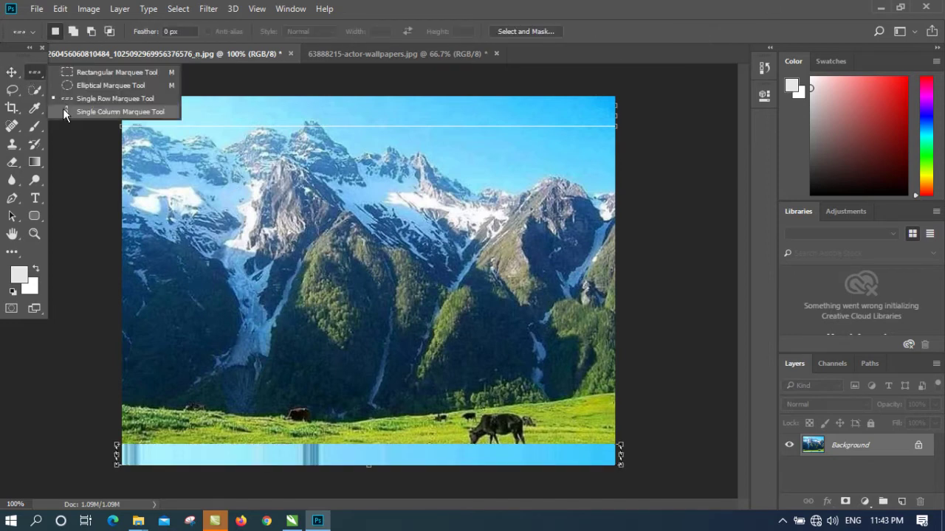
click(62, 109)
drag(120, 91, 142, 228)
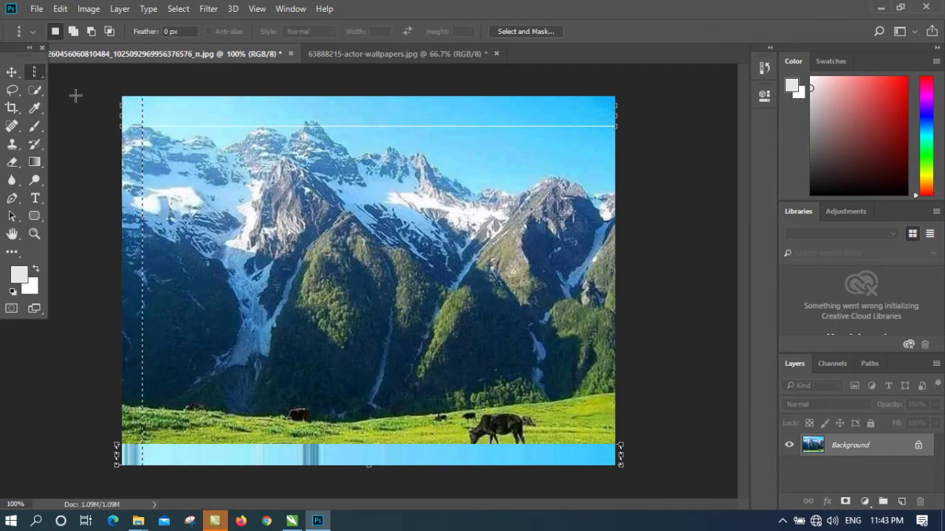
click(11, 72)
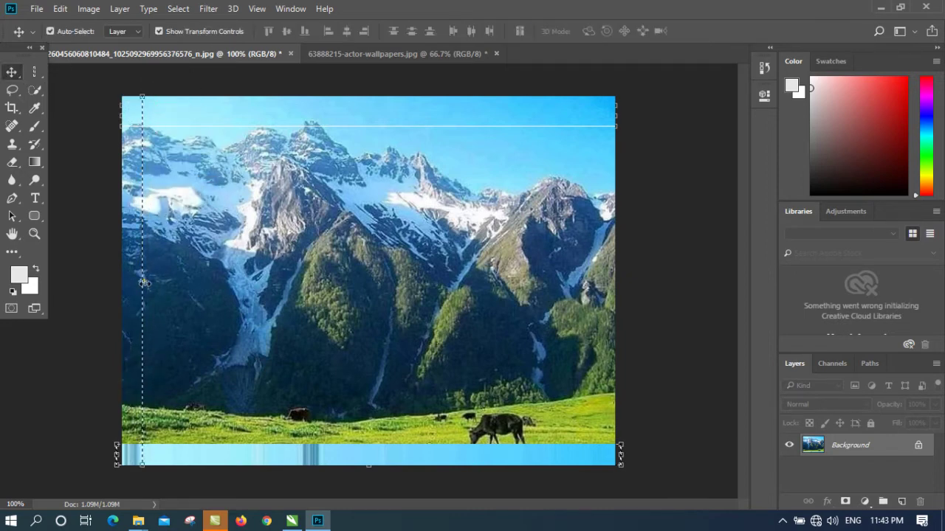
drag(143, 281, 170, 280)
Move the stretched column to the landscape's right edge as a vertical border, apply the transformation and clear the selection
drag(161, 219, 607, 201)
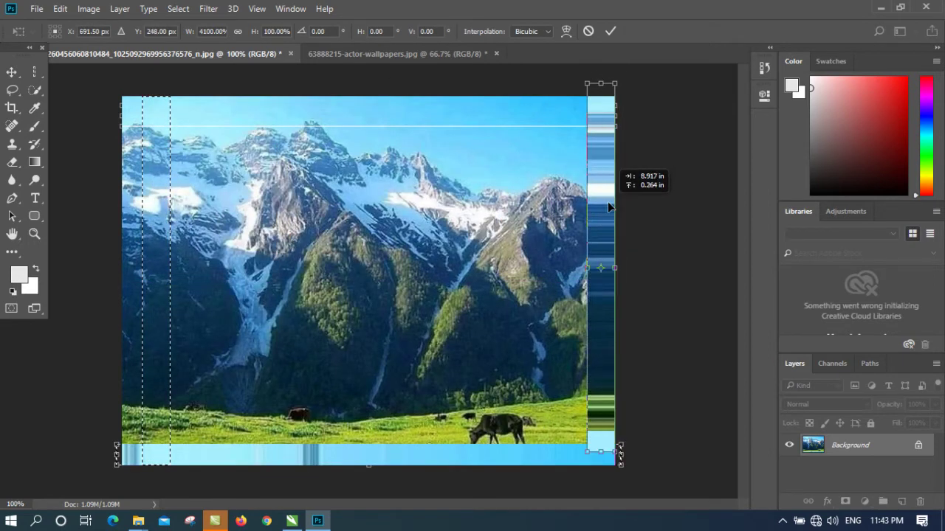
drag(600, 72, 608, 135)
click(607, 31)
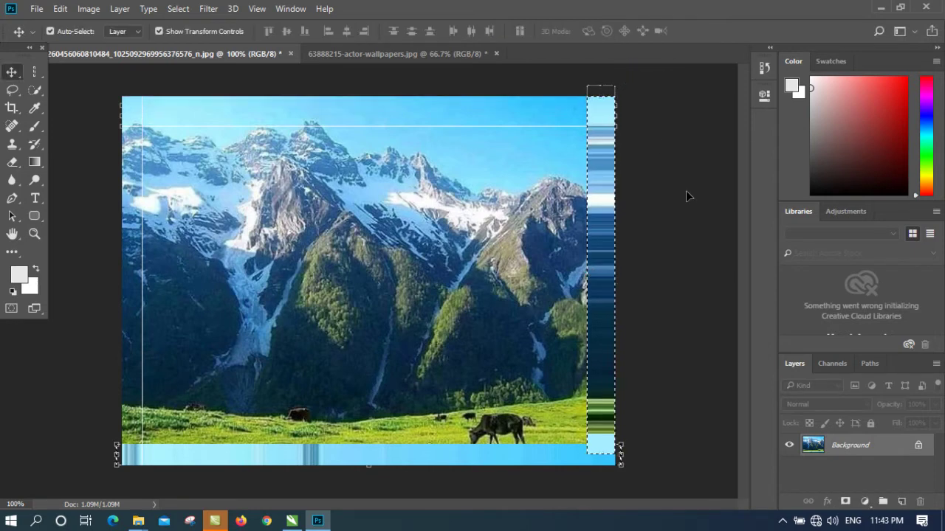
key(ctrl+d)
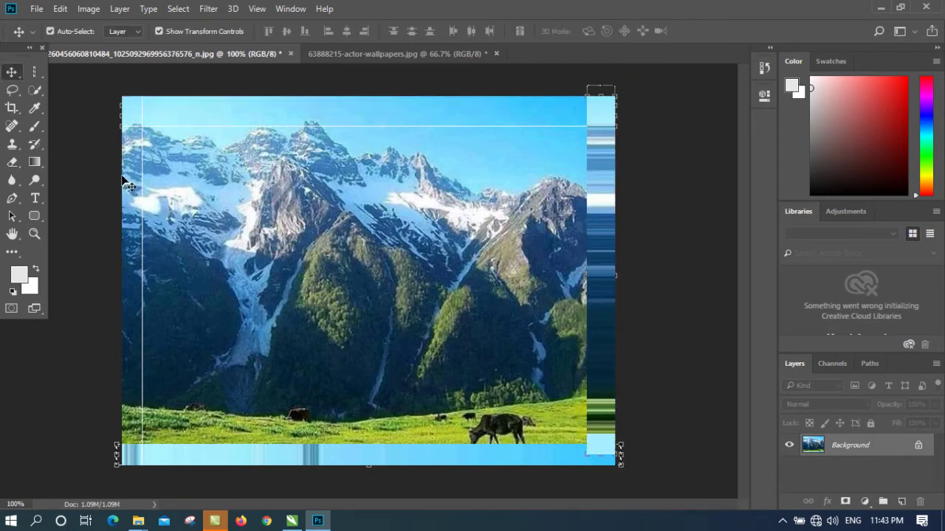
right_click(37, 72)
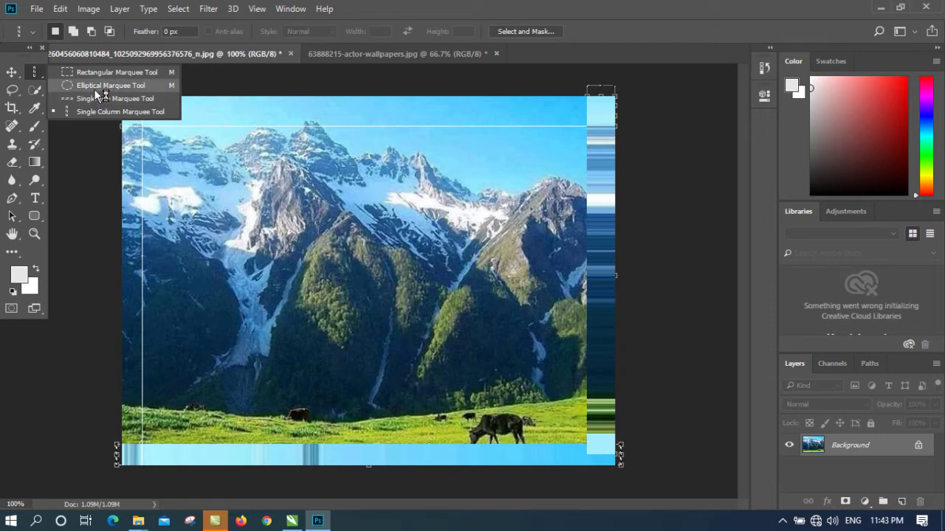
click(99, 98)
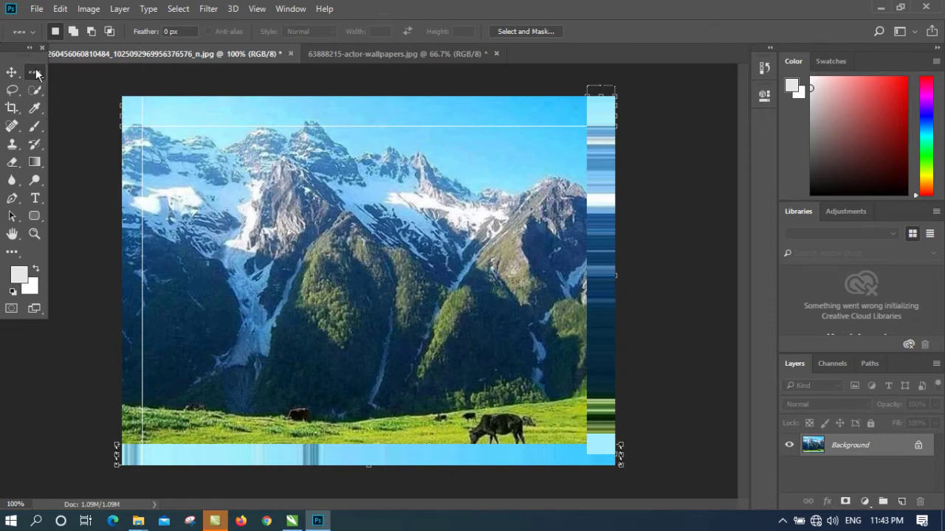
right_click(35, 71)
click(85, 110)
click(11, 72)
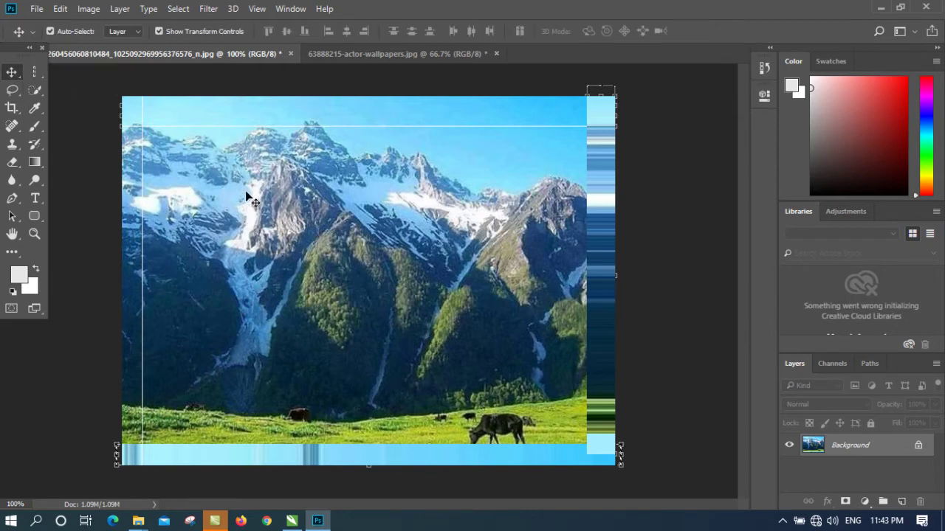
click(327, 207)
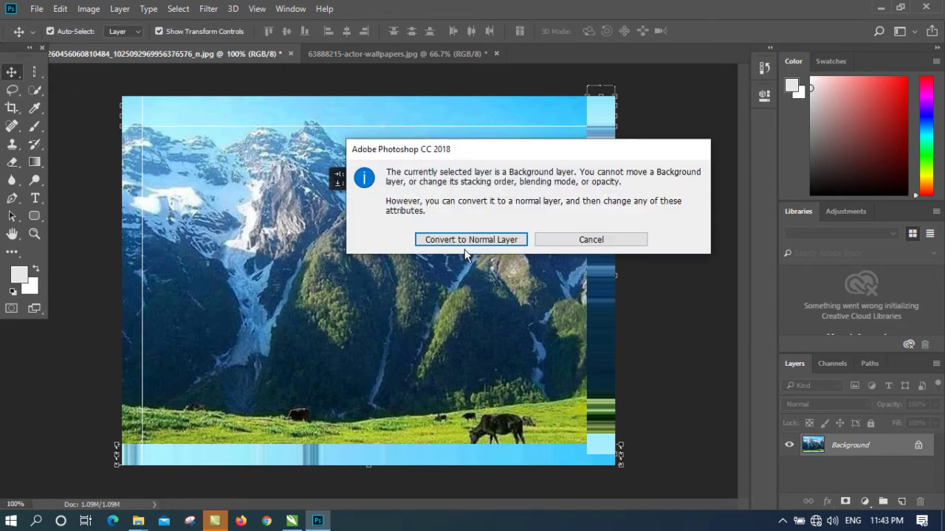
click(566, 241)
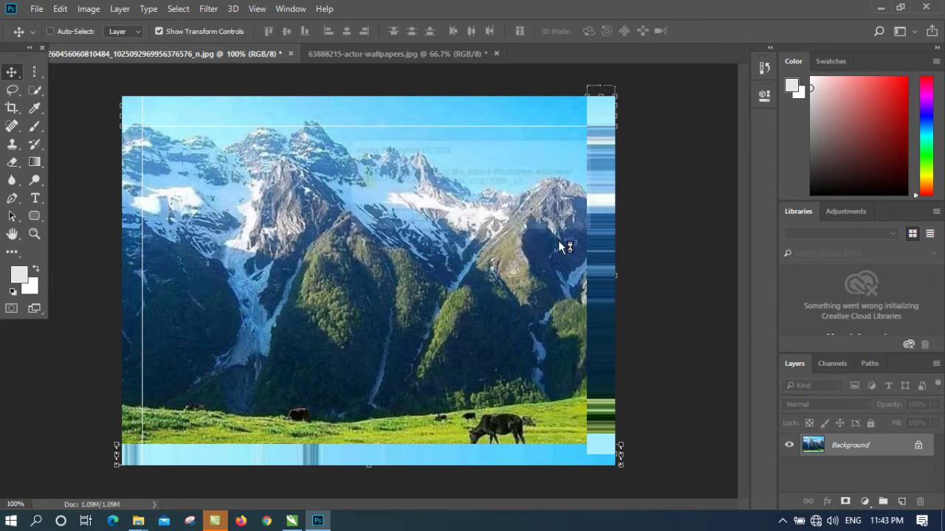
Close the mountain landscape document without saving its changes
key(ctrl+w)
click(472, 217)
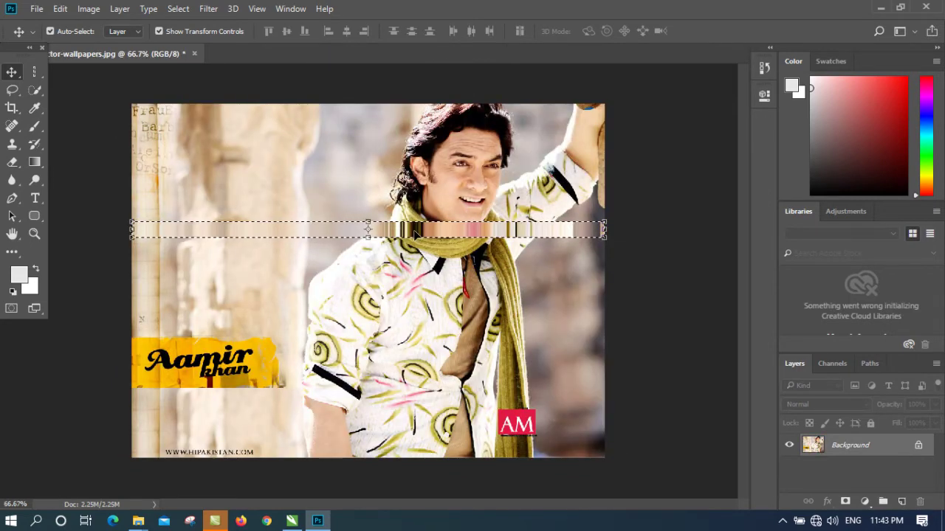
Close the modified portrait document containing the stretched band without saving its changes
key(ctrl+w)
click(473, 208)
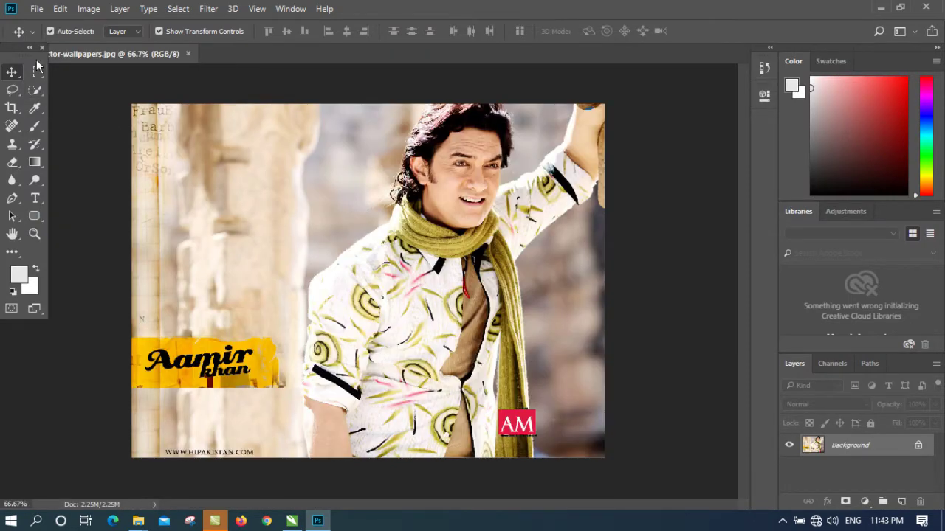
Open the image 10.jpg, showing a hand with planets, from the Lab pictures folder
click(37, 9)
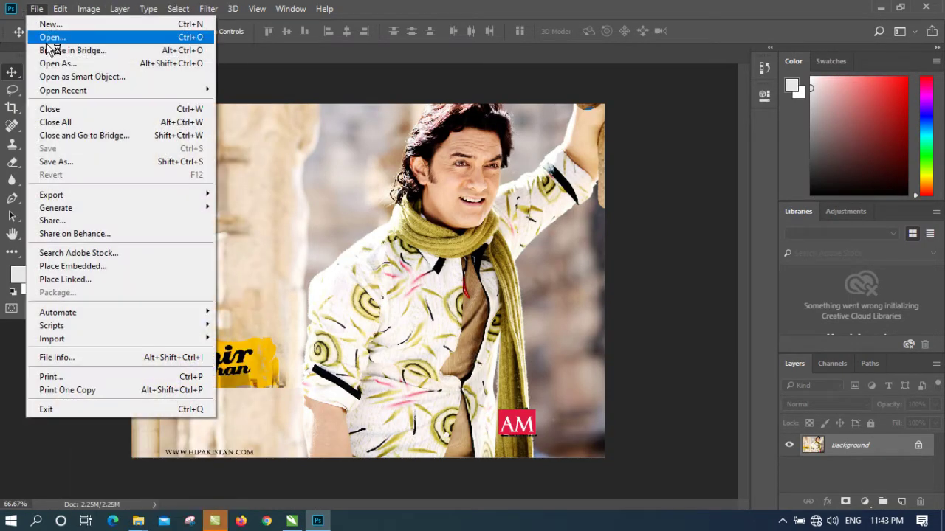
click(51, 38)
double_click(219, 99)
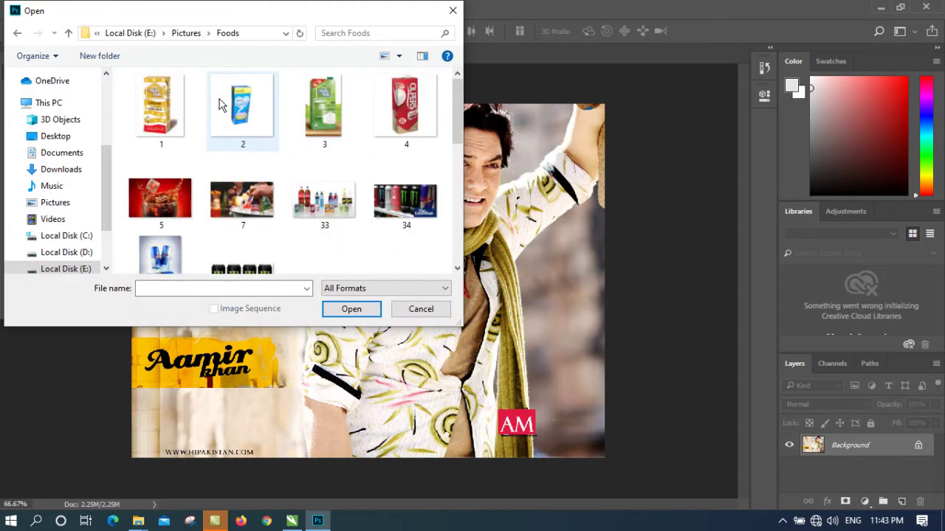
click(186, 32)
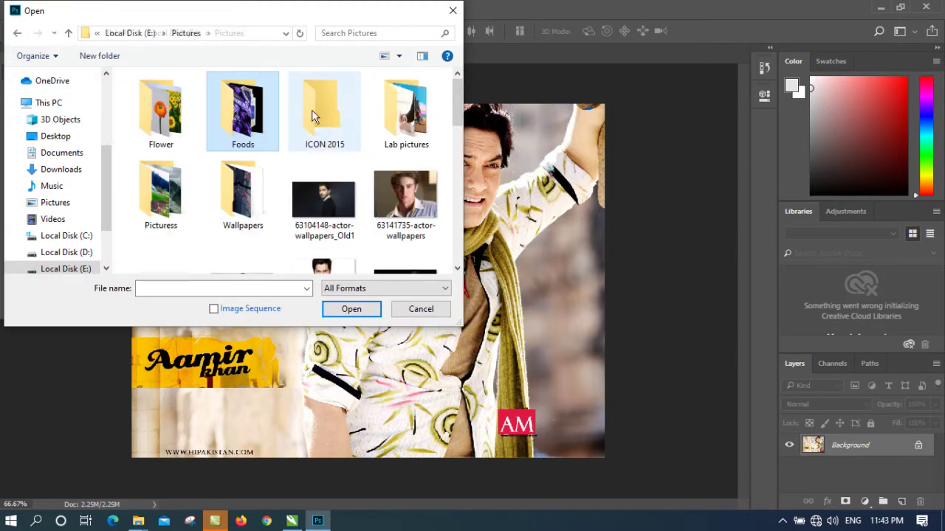
double_click(394, 122)
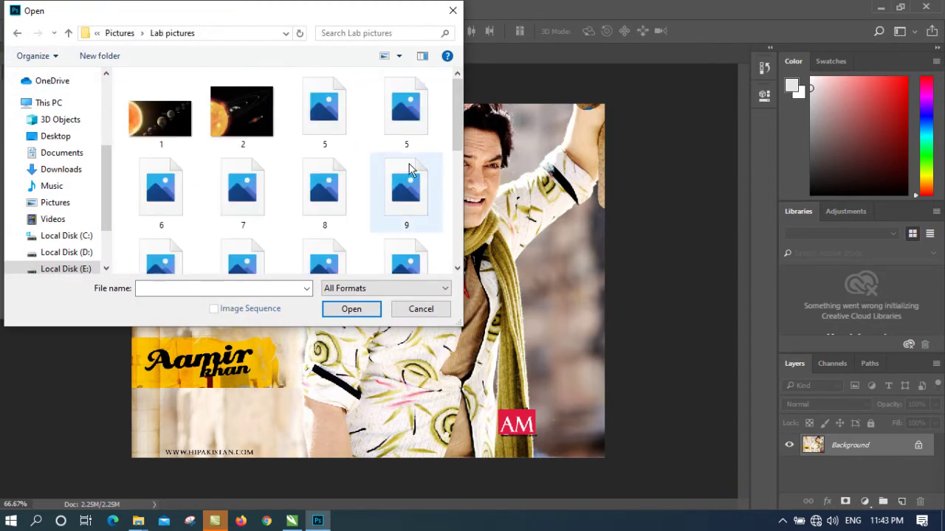
scroll(451, 211, down, 3)
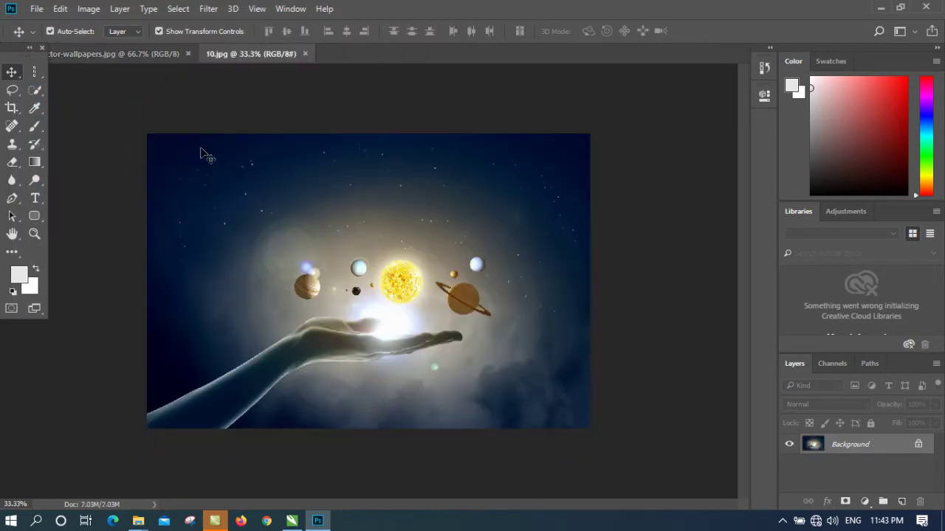
Select the man's head in the portrait with the Elliptical Marquee and move a copy of it into the 10.jpg document
click(33, 71)
click(88, 85)
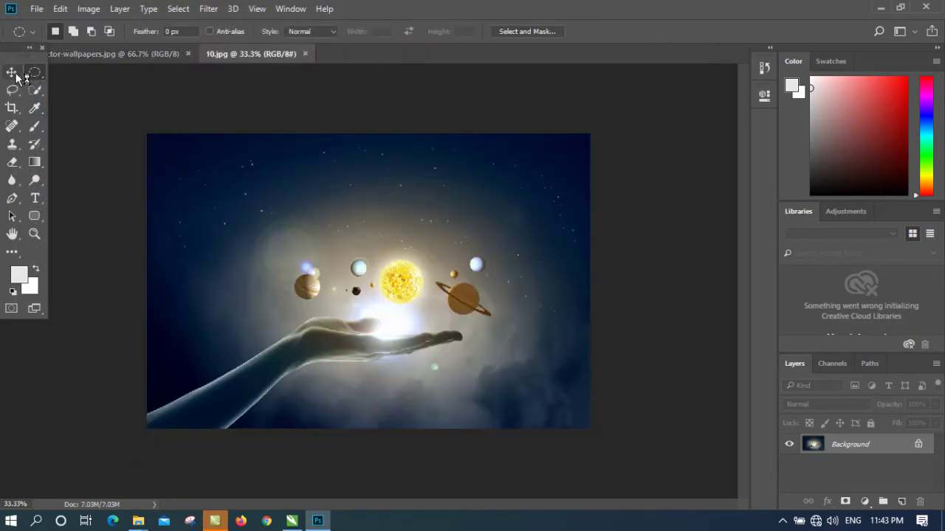
click(110, 54)
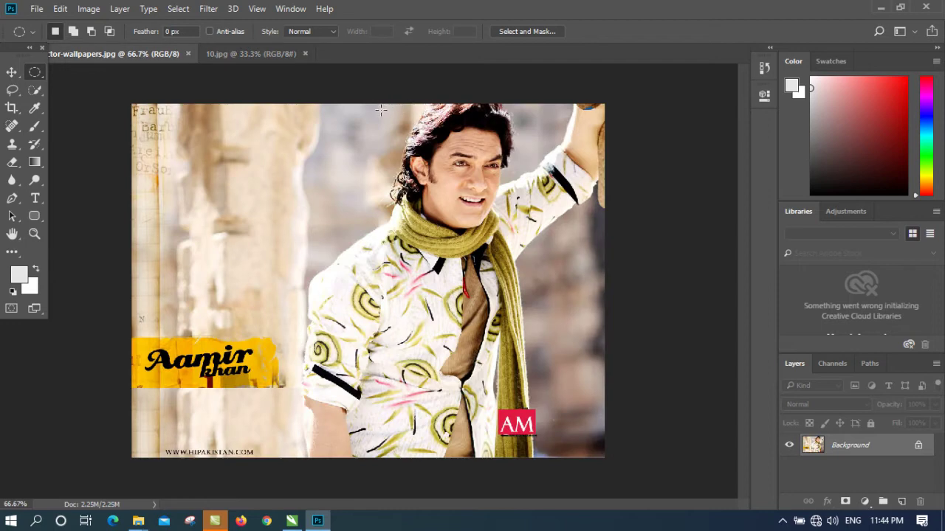
drag(381, 110, 538, 254)
click(12, 71)
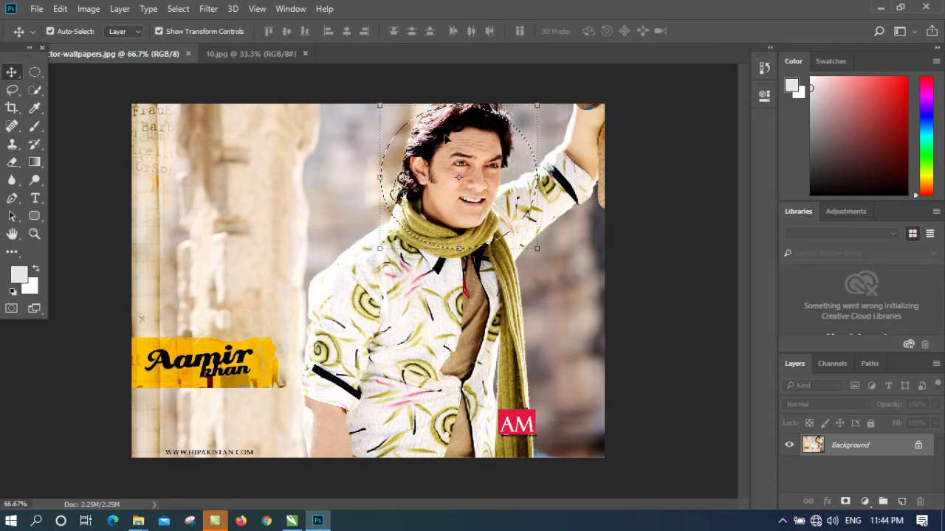
drag(447, 138, 127, 60)
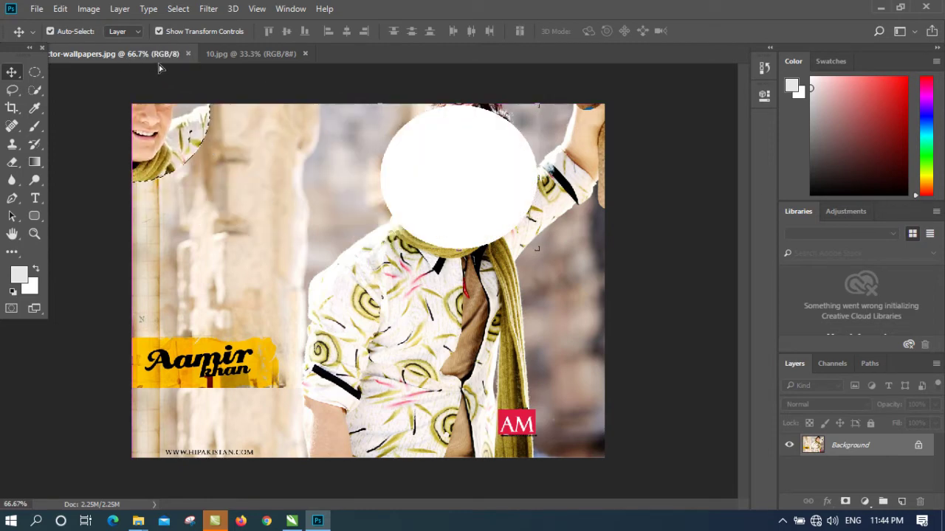
drag(246, 57, 397, 322)
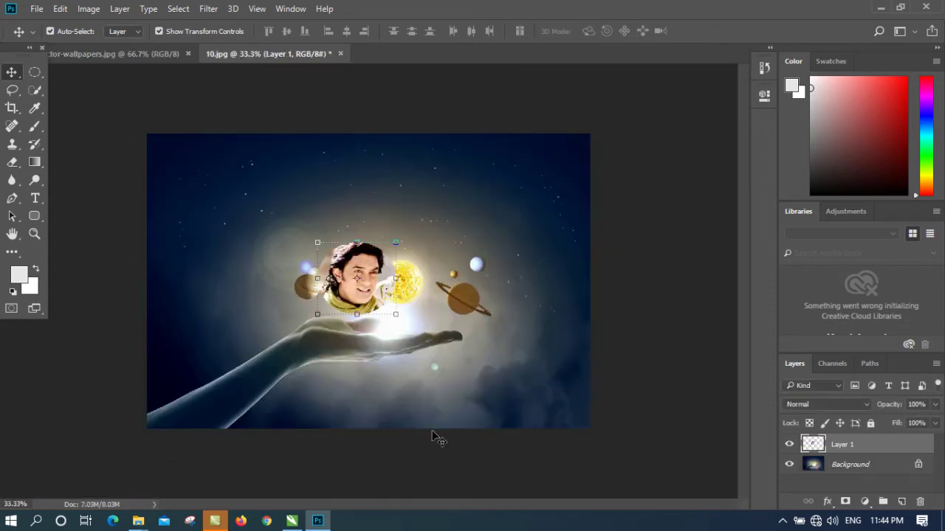
Enlarge the oval head cutout to about 193% width and 161% height, apply the transformation and shift it slightly rightward
drag(395, 314, 468, 358)
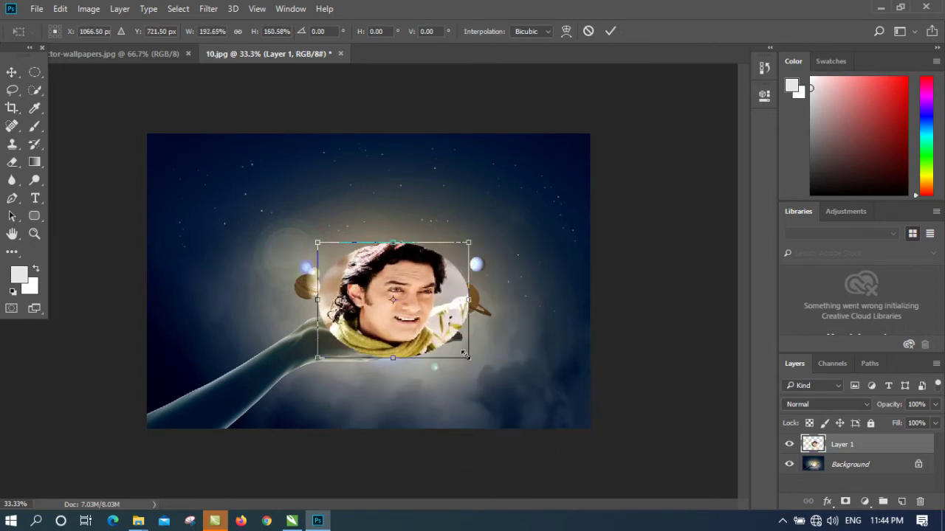
click(610, 31)
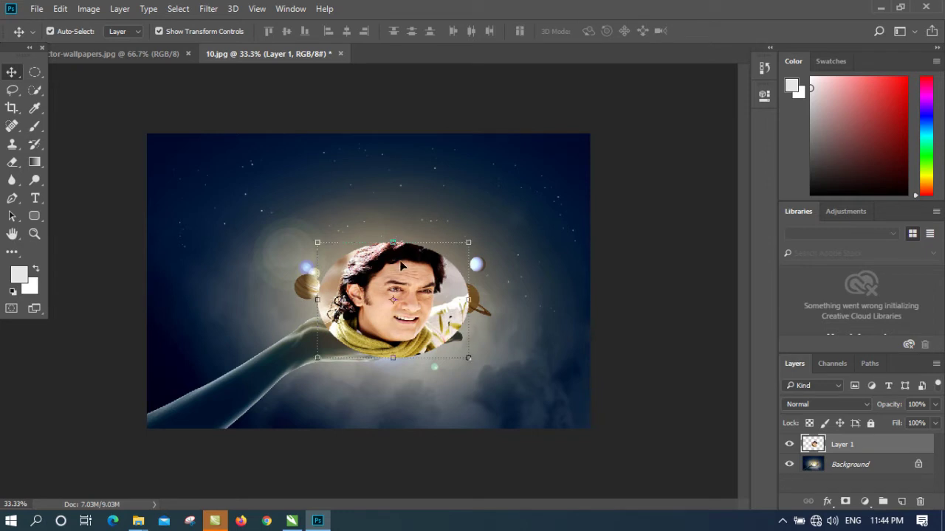
drag(401, 257, 415, 258)
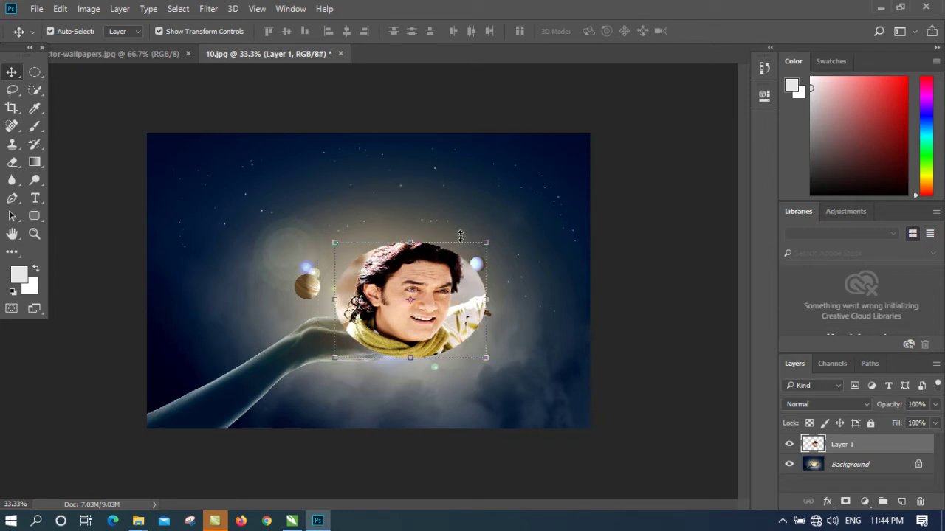
Rotate the oval head cutout by about -0.08° and apply the transformation
click(484, 244)
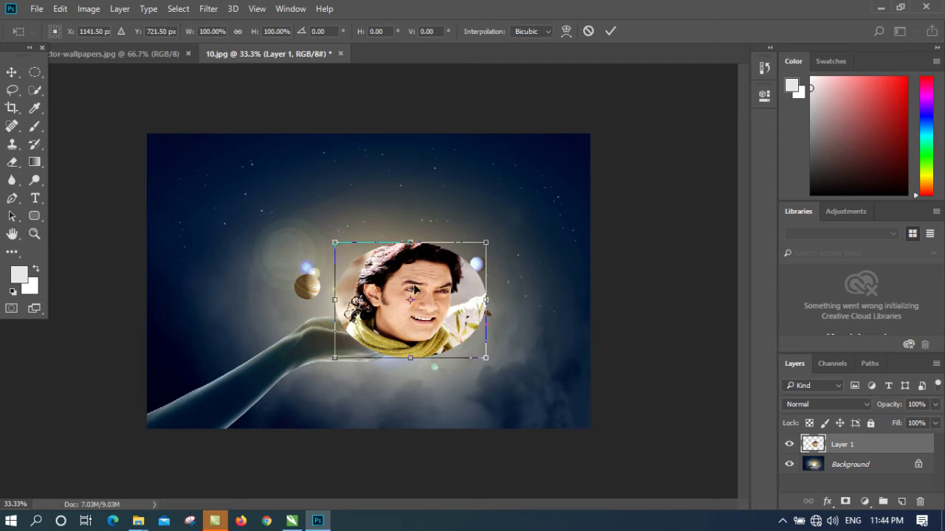
drag(305, 234, 371, 234)
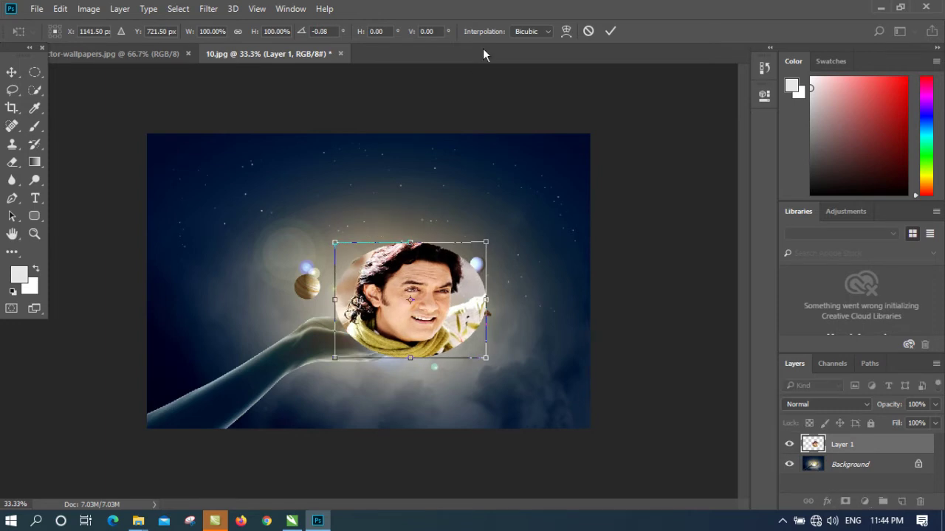
click(608, 31)
Move the oval cutout up above the hand and scale it to about 109% in width and about 110% in height
drag(476, 341, 456, 306)
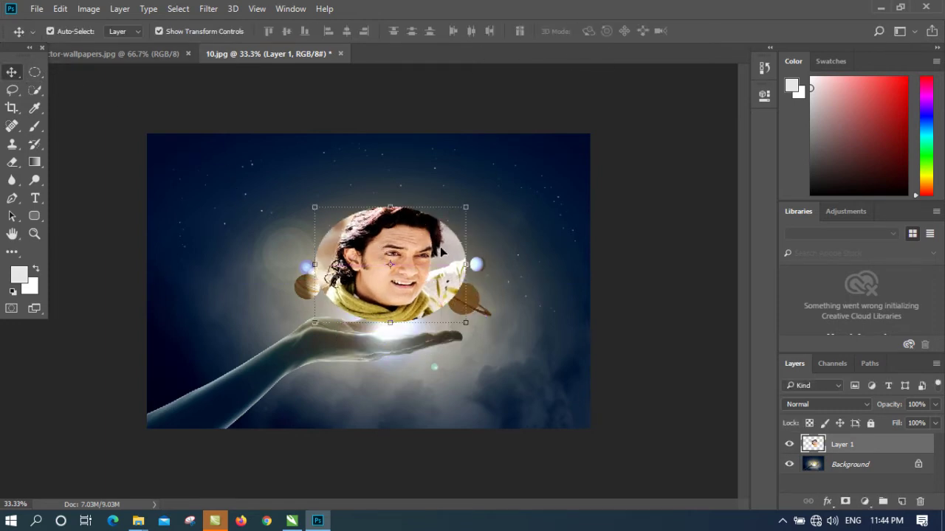
drag(440, 250, 435, 208)
drag(459, 282, 474, 291)
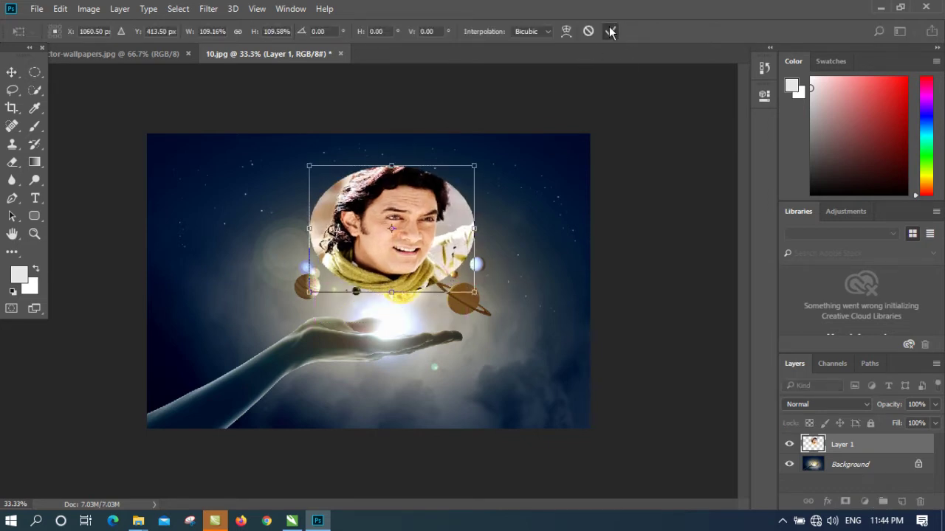
click(610, 31)
Shrink the oval cutout, place it in the upper-left corner of the planet image and apply the transformation
click(124, 31)
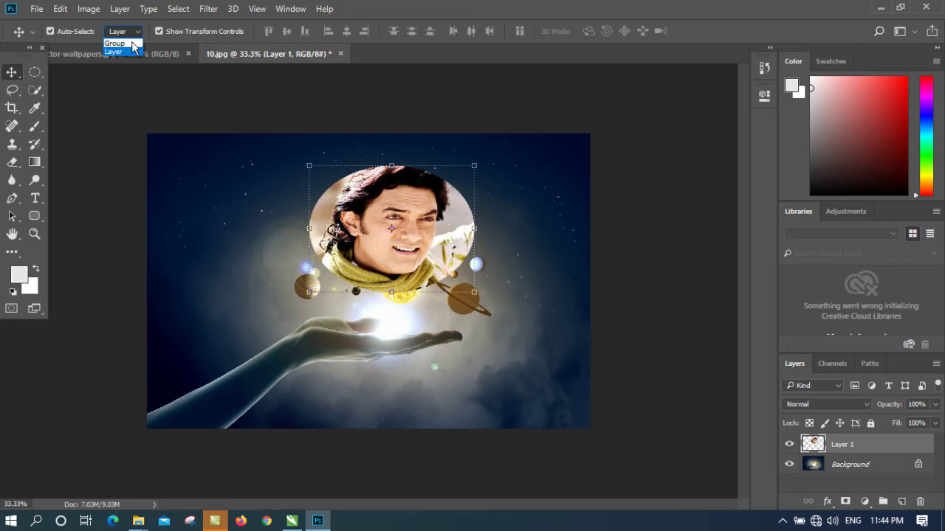
click(413, 186)
drag(473, 290, 436, 246)
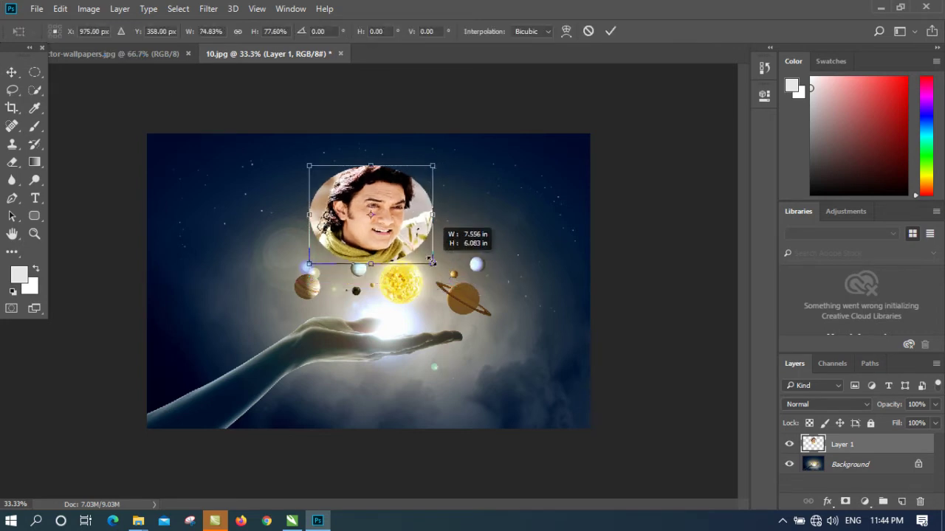
drag(394, 205, 286, 185)
drag(322, 146, 280, 163)
click(610, 31)
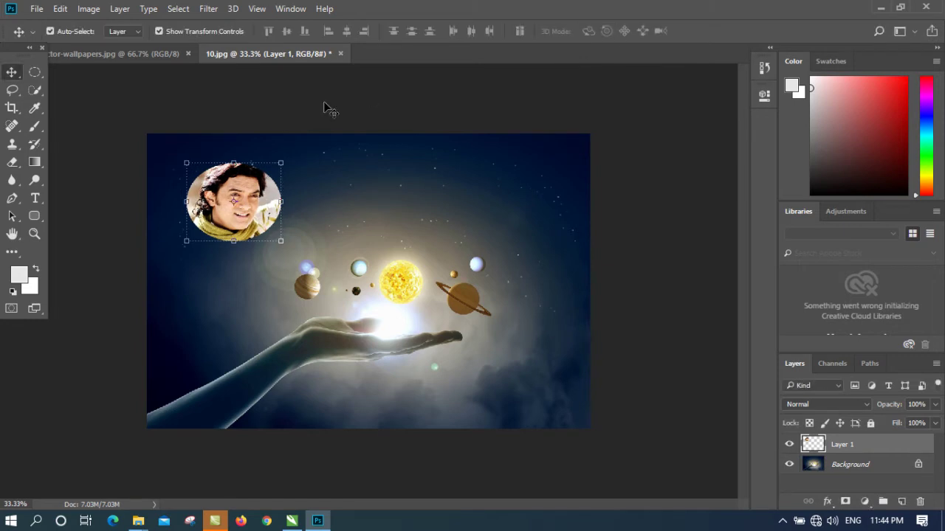
Paste two more copies of the oval cutout and arrange all three in a horizontal row above the planets
key(ctrl+v)
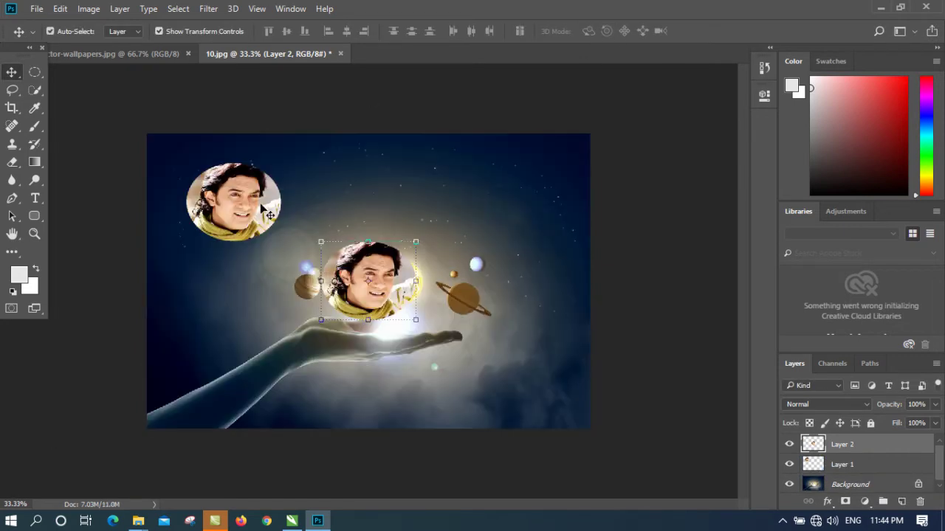
drag(382, 266, 351, 213)
key(ctrl+v)
key(ctrl+t)
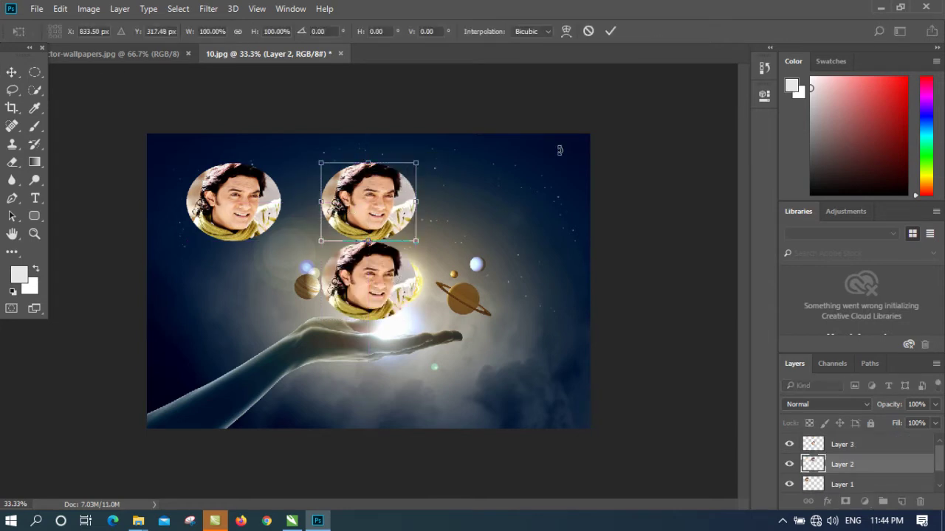
click(611, 31)
drag(365, 290, 499, 202)
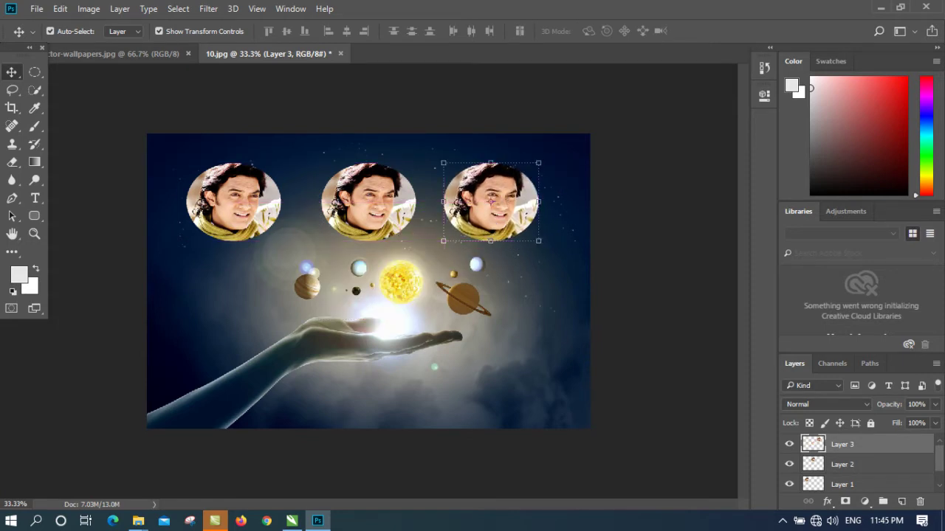
Select Layer 1, Layer 2 and Layer 3 together, leaving the Background layer out
key(ctrl)
ctrl+click(814, 465)
ctrl+click(807, 482)
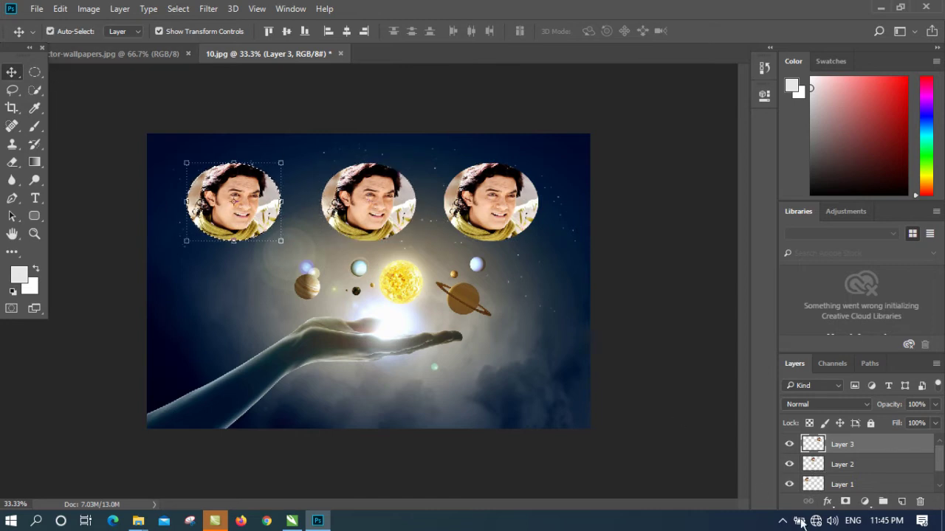
click(819, 483)
shift+click(818, 463)
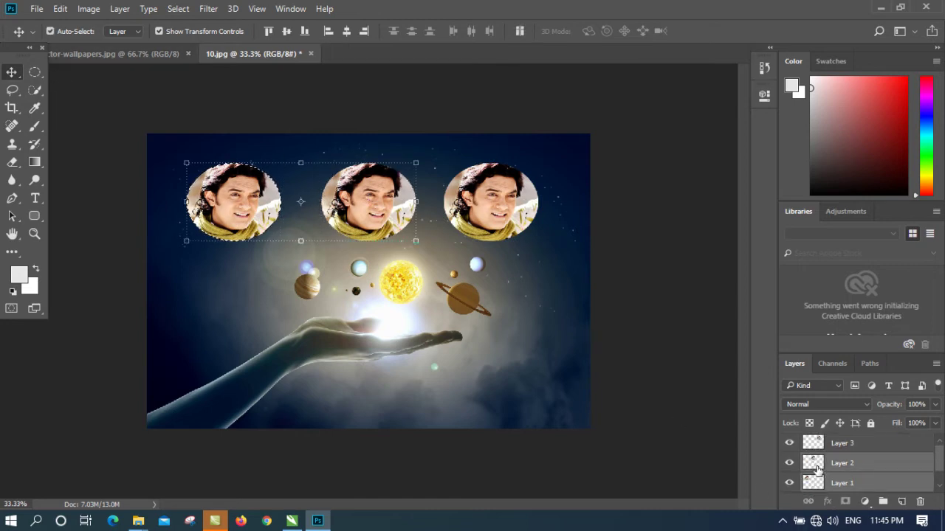
shift+click(819, 443)
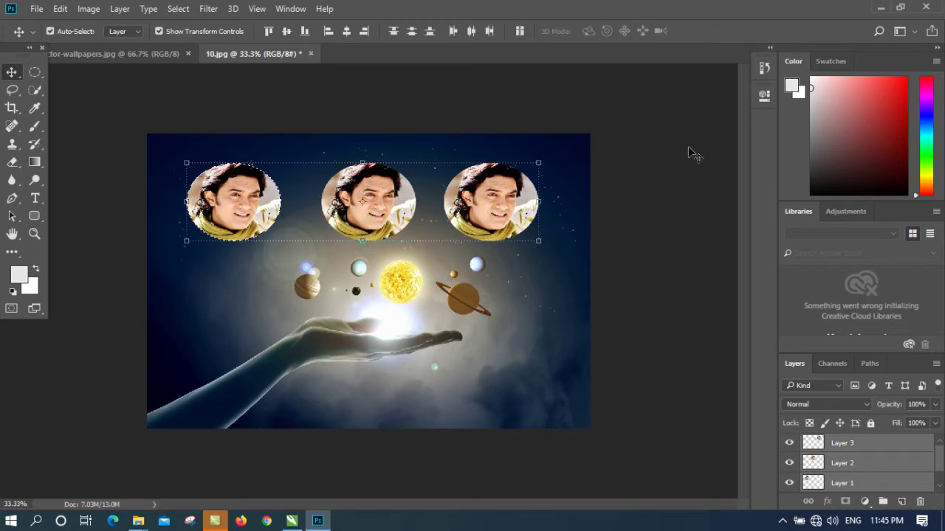
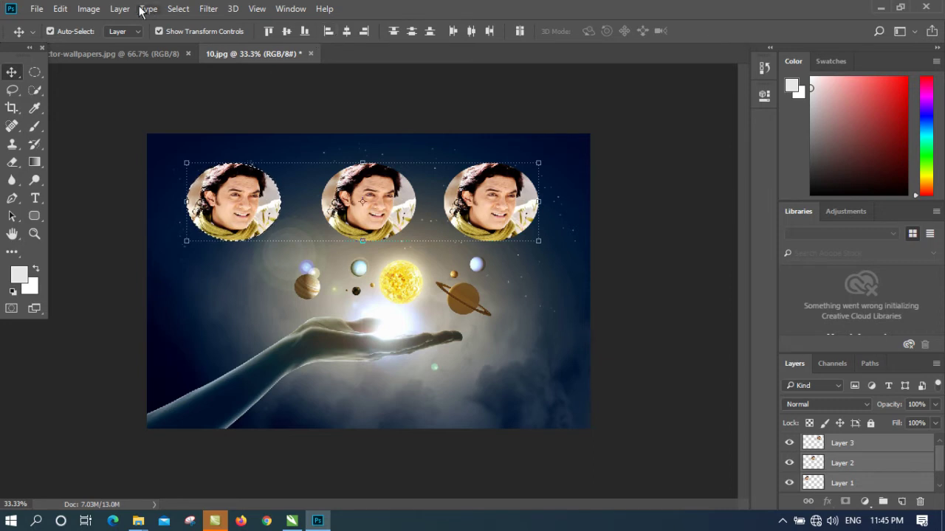
Group the three selected cutout layers
click(174, 8)
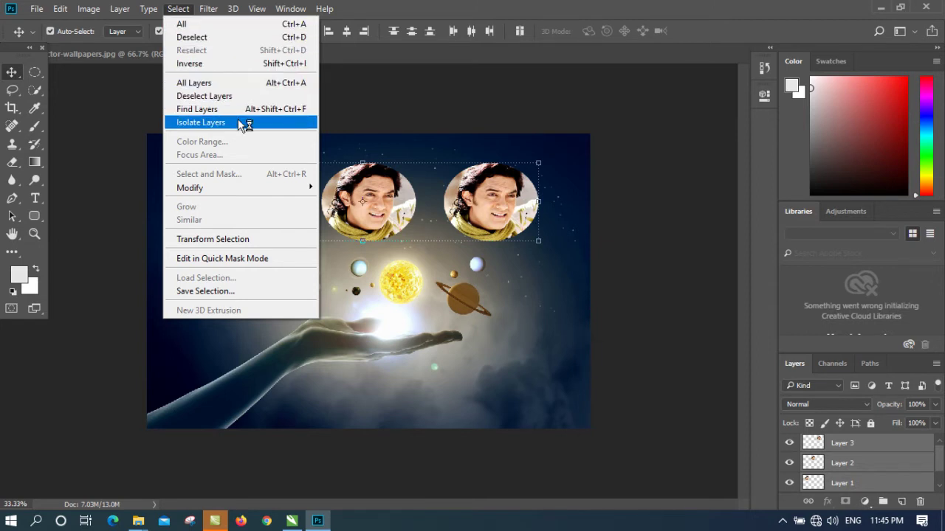
mouse_move(126, 11)
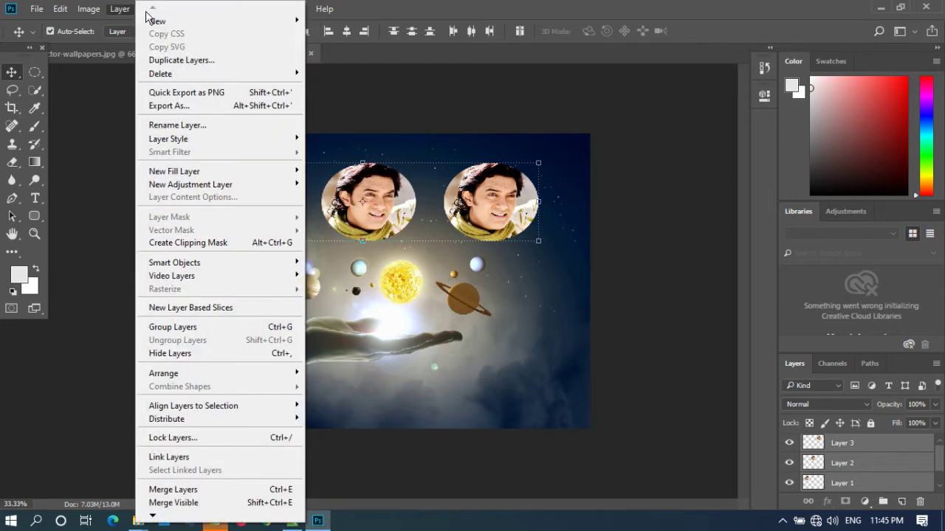
click(436, 2)
click(148, 9)
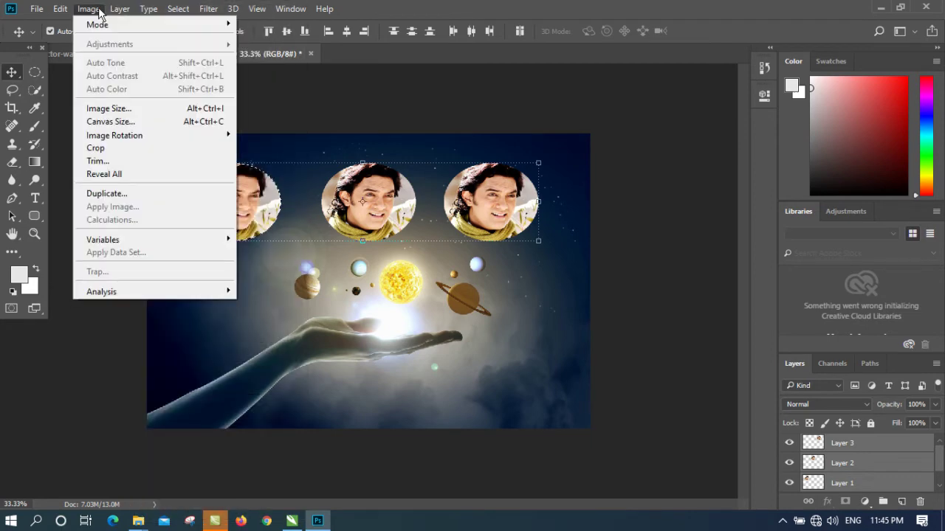
mouse_move(125, 11)
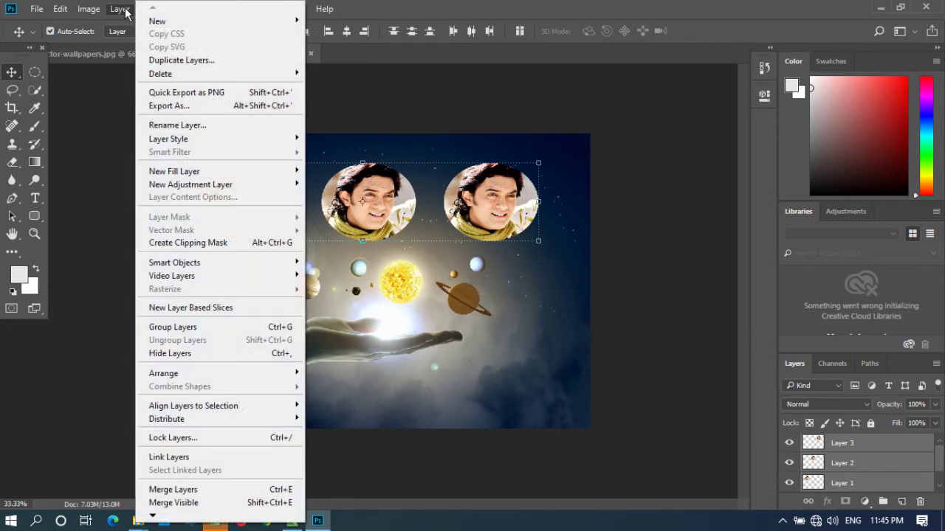
click(274, 332)
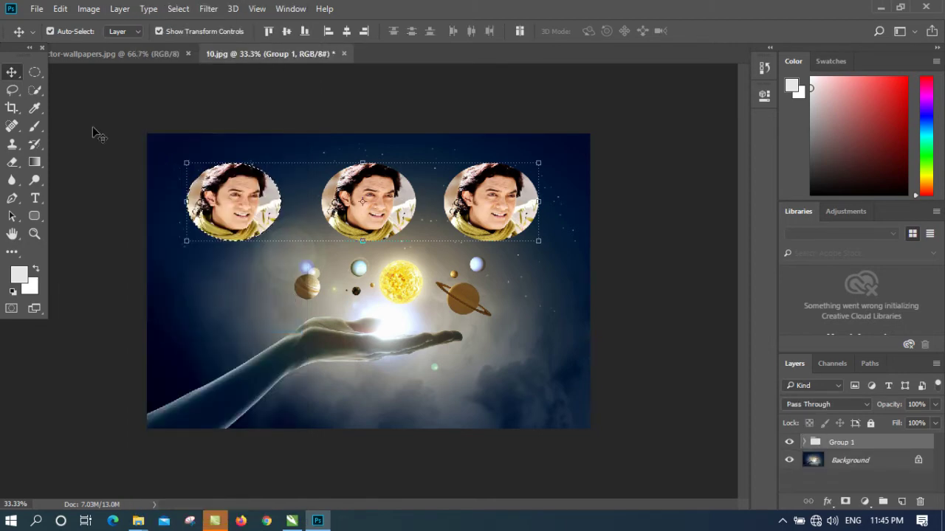
Try to move the grouped cutouts down onto the hand with auto-select set to Layer, and undo the move
drag(369, 198, 384, 315)
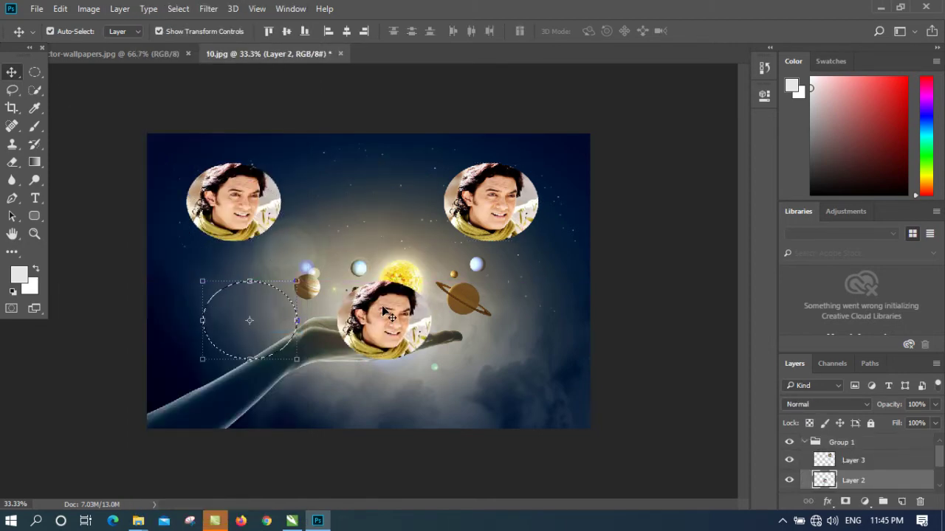
key(ctrl+z)
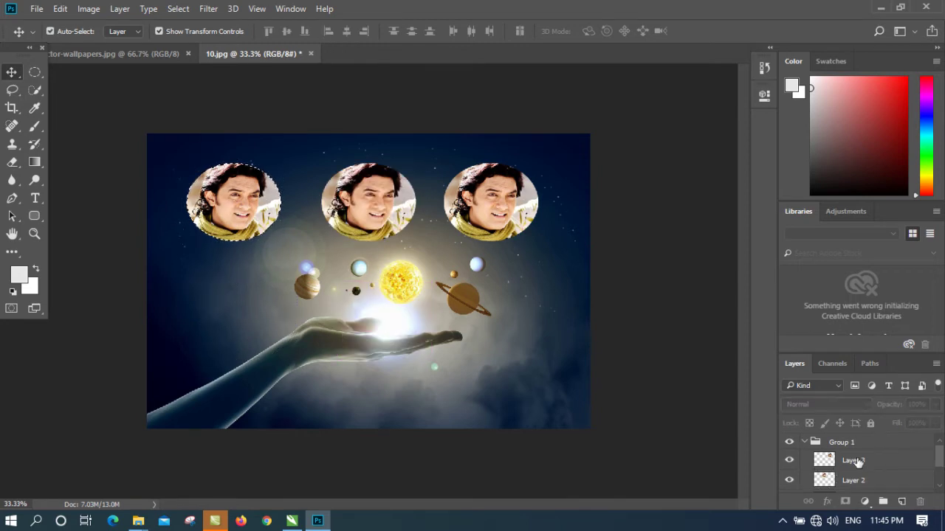
Move Layer 3 below Layer 2 inside Group 1 and select the whole group
scroll(941, 462, down, 2)
scroll(941, 462, up, 2)
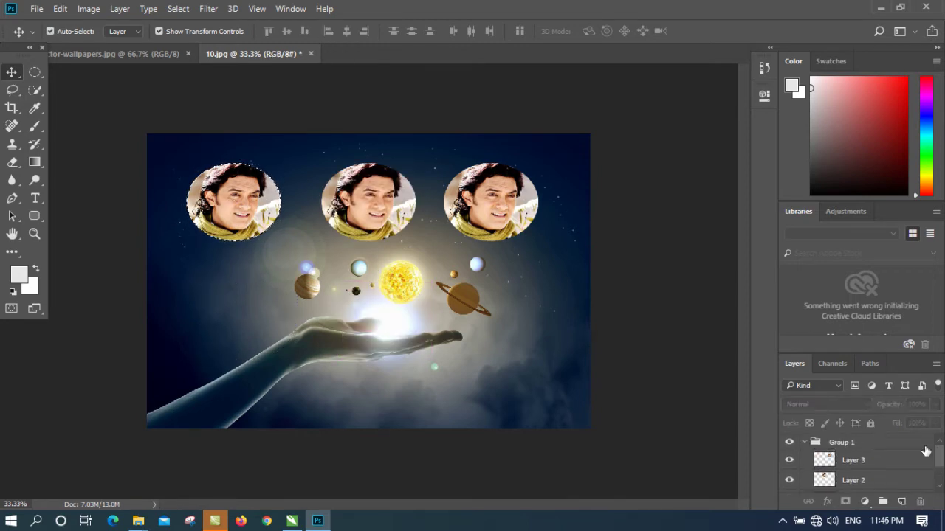
click(851, 461)
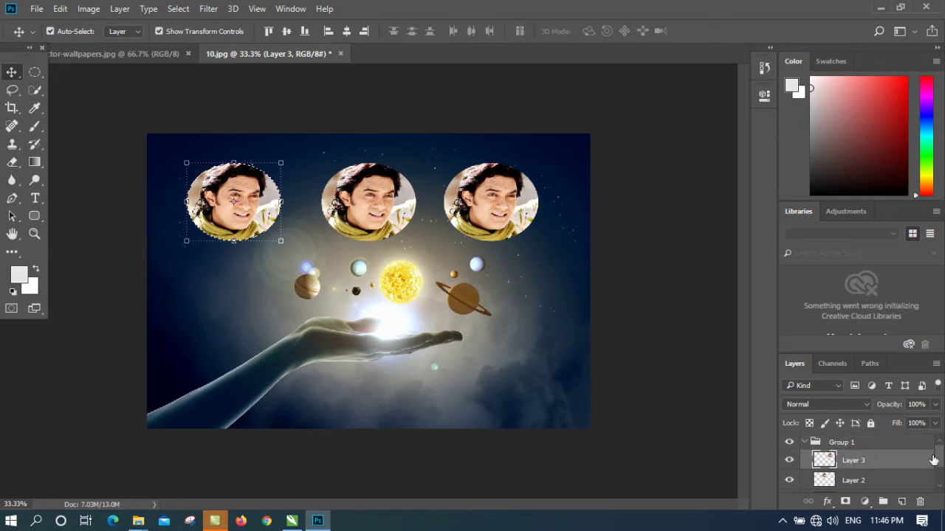
drag(924, 461, 858, 465)
click(848, 443)
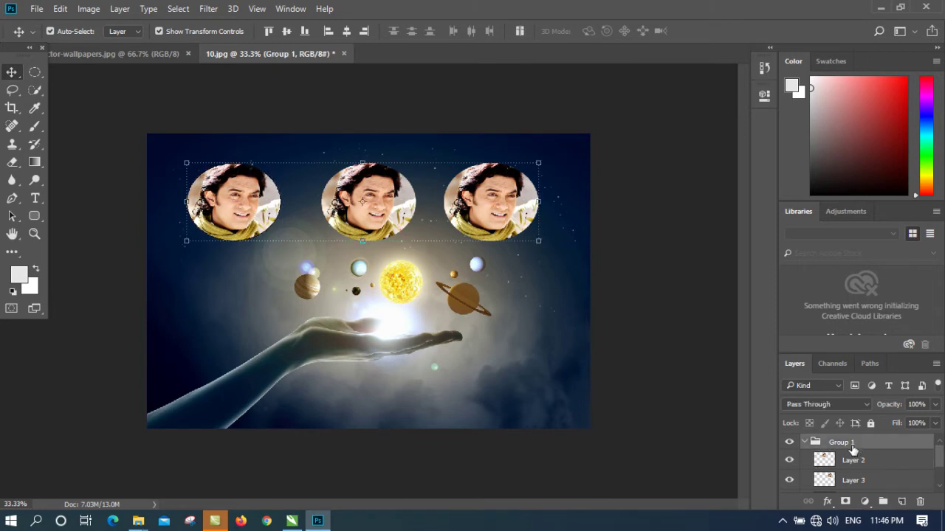
Try to delete Group 1 with its cutouts and undo the changes made during the attempt
key(Delete)
click(463, 209)
click(516, 307)
click(814, 441)
key(Delete)
click(460, 207)
key(ctrl+z)
key(ctrl+z)
key(ctrl+z)
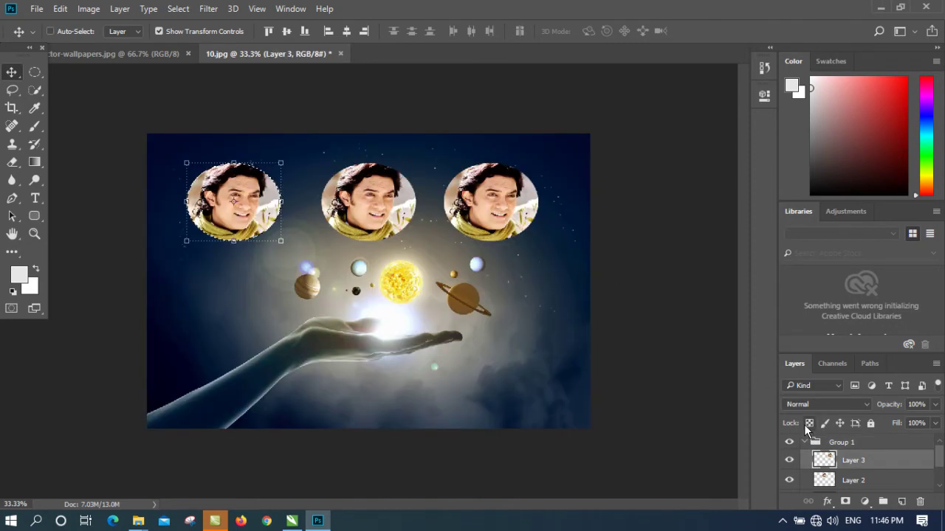
key(ctrl+z)
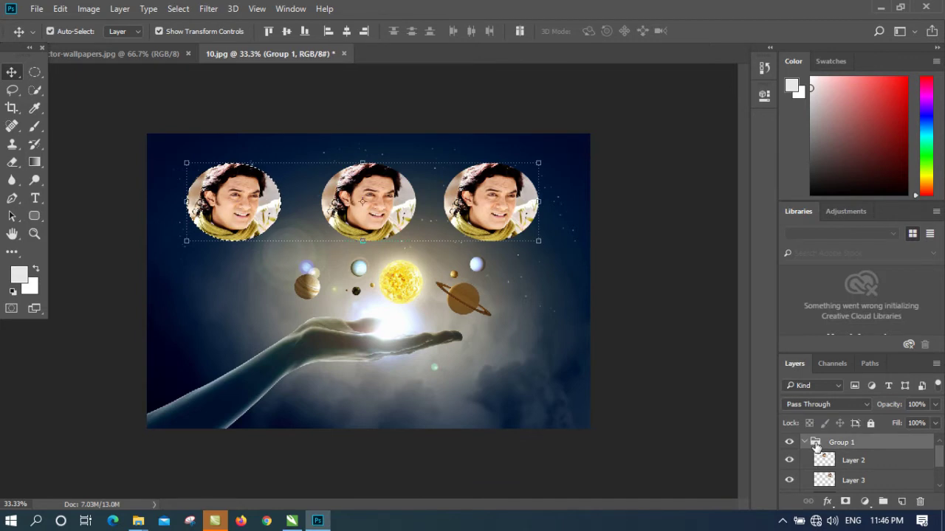
right_click(806, 441)
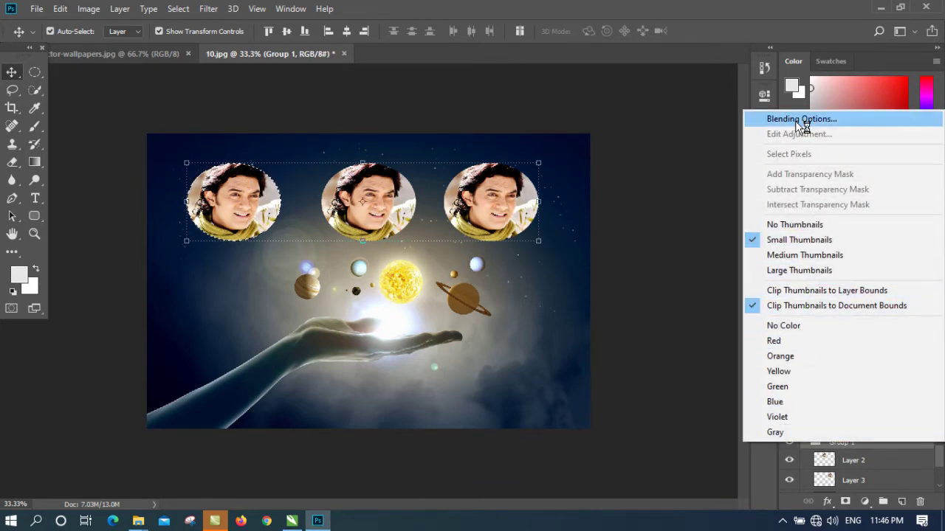
click(667, 306)
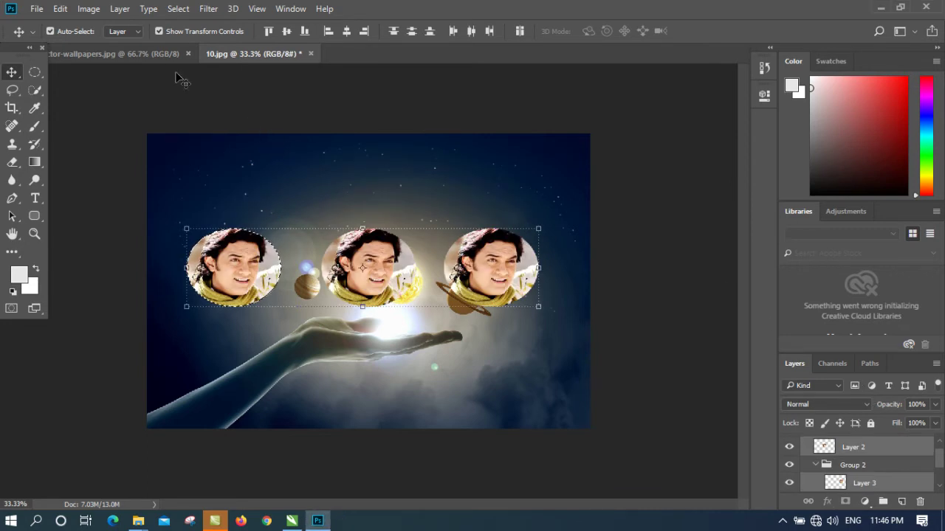
Set auto-select to Group and select all three cutouts as one group from the canvas
click(129, 43)
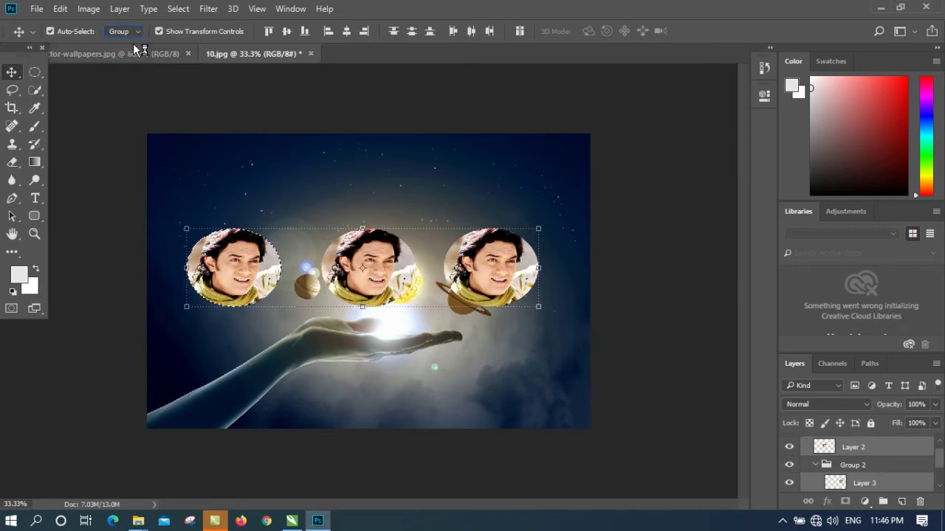
click(429, 385)
click(396, 271)
click(398, 272)
click(404, 267)
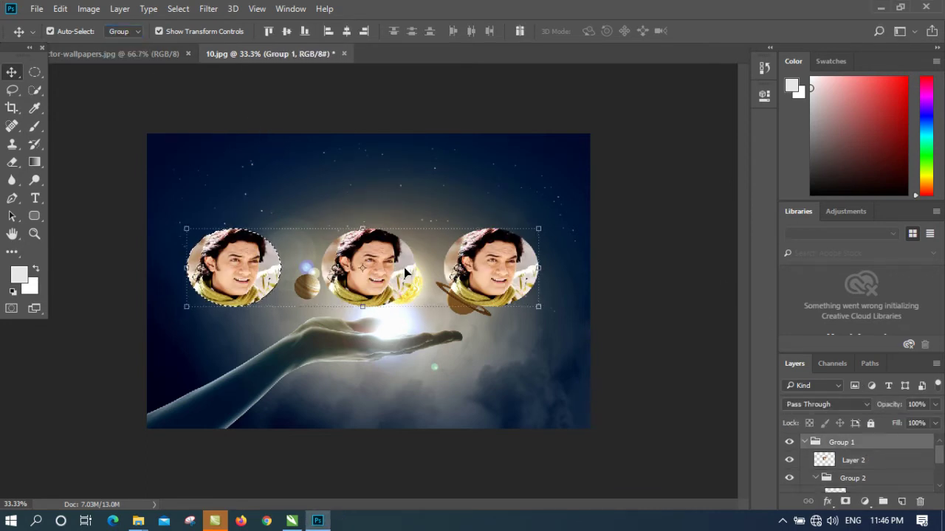
Set auto-select to Layer, select the cutouts individually on the canvas, and clear the layer selection
click(170, 80)
click(135, 51)
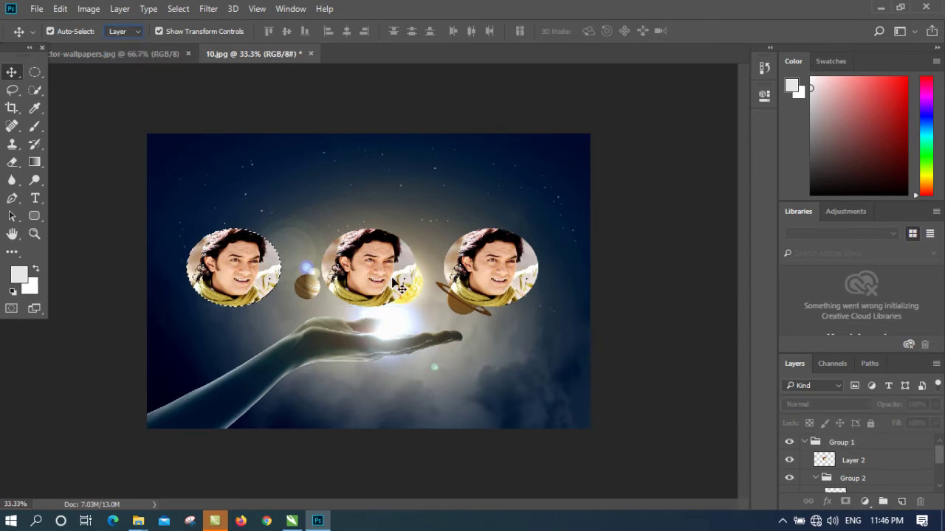
click(398, 280)
click(472, 287)
click(398, 276)
click(500, 284)
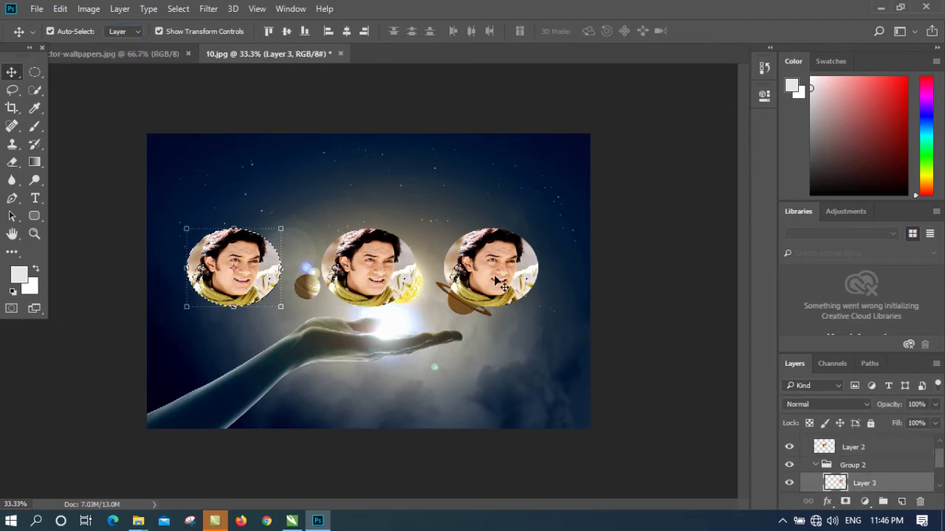
click(325, 242)
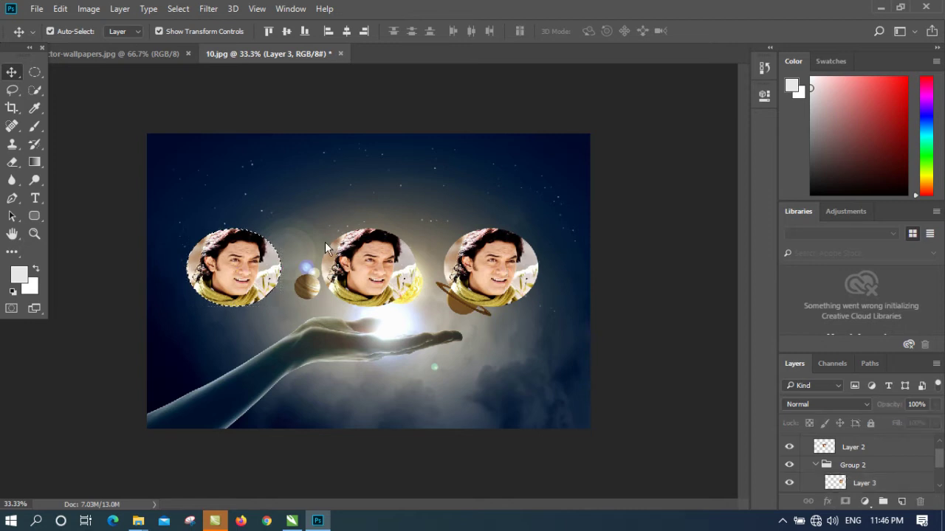
Set auto-select back to Group, select the cutout group on the canvas, and try to delete it
click(118, 35)
click(133, 43)
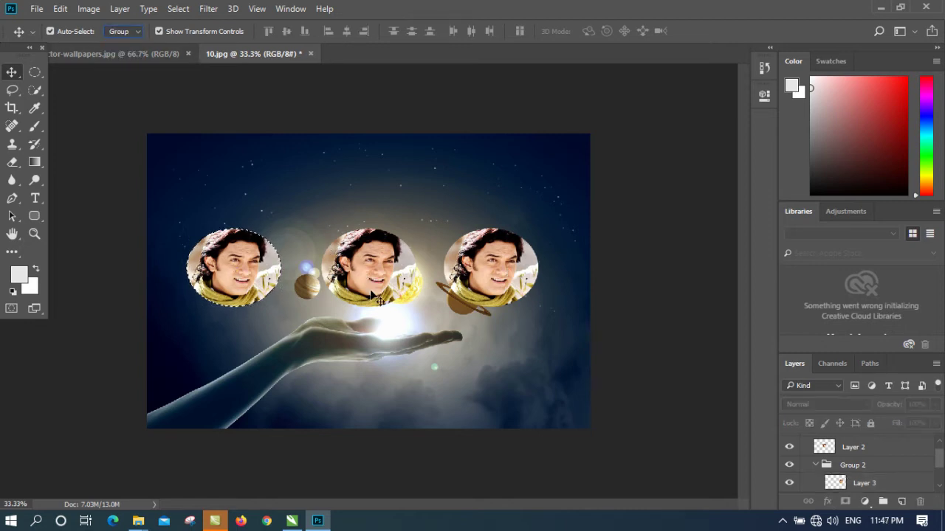
click(371, 294)
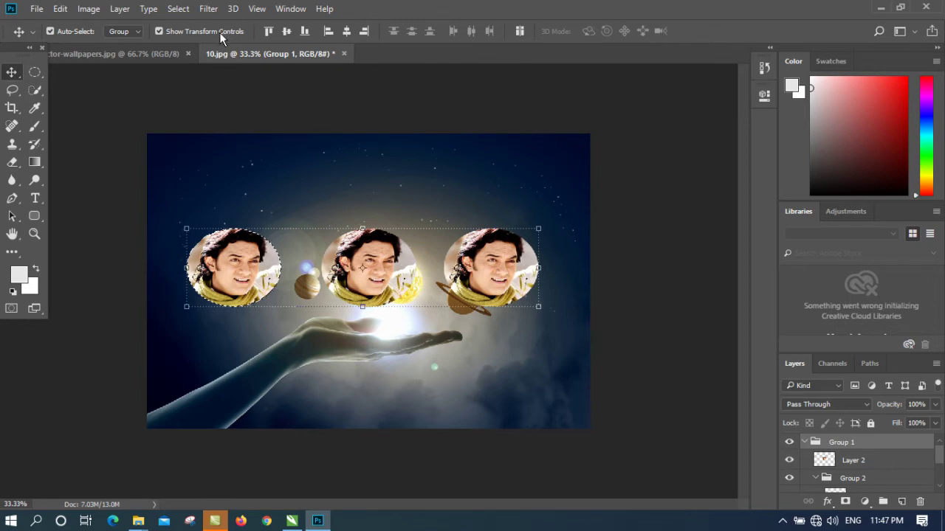
key(Delete)
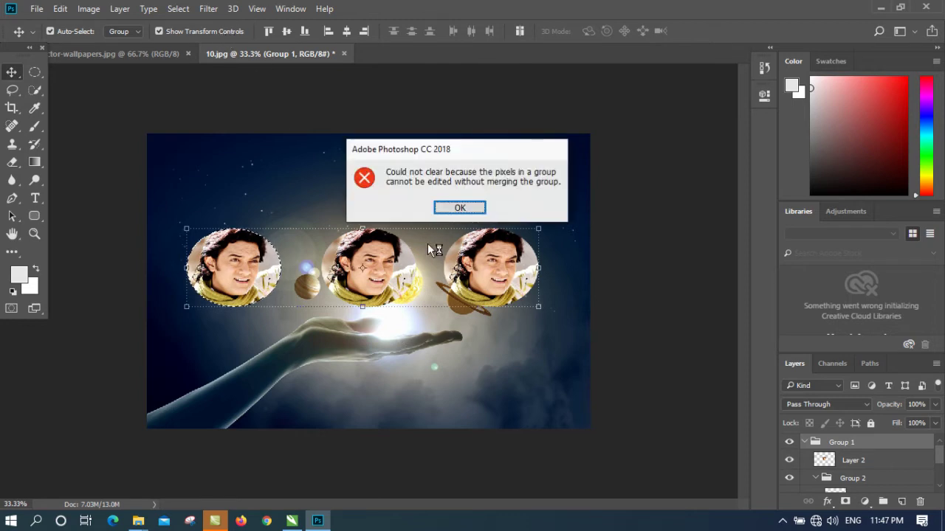
click(459, 208)
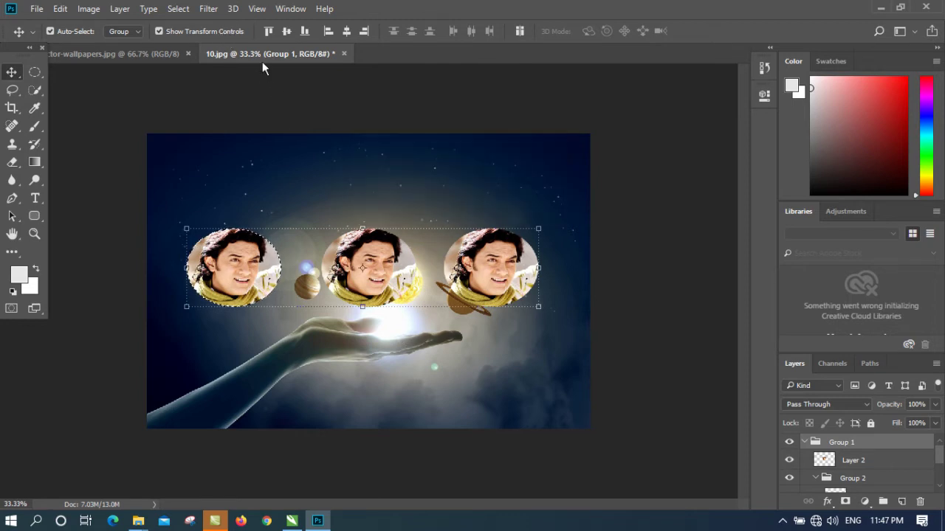
In the actor-wallpapers document, clear the old selection and draw a Normal-style rectangular selection around the man's head and scarf
click(160, 55)
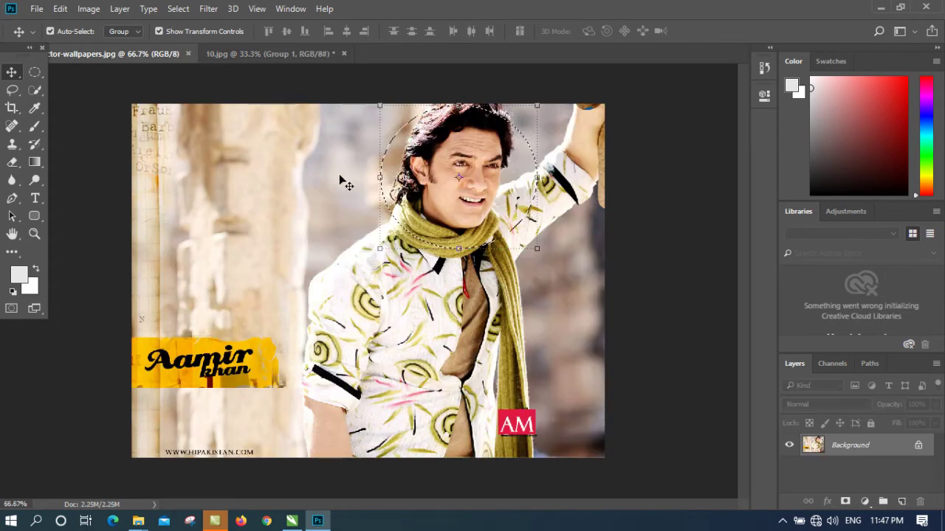
key(ctrl+d)
right_click(35, 71)
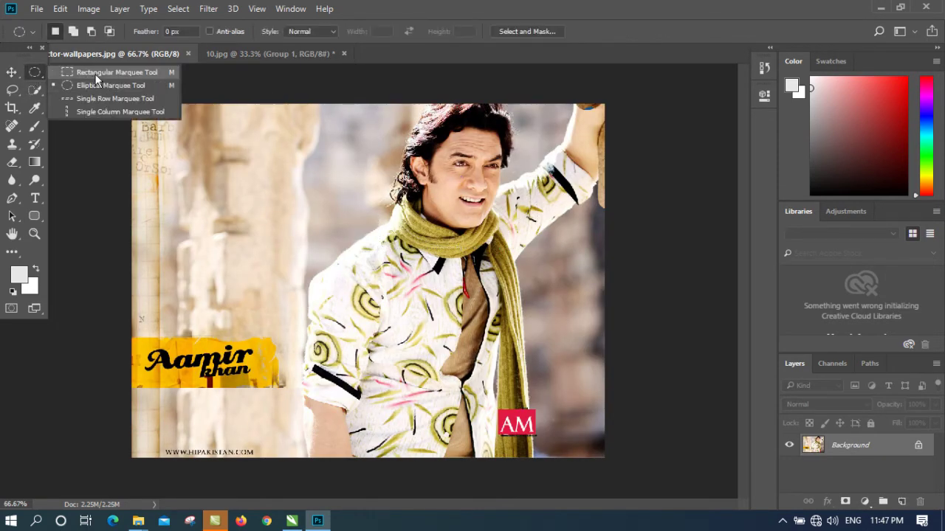
click(96, 71)
drag(363, 103, 568, 238)
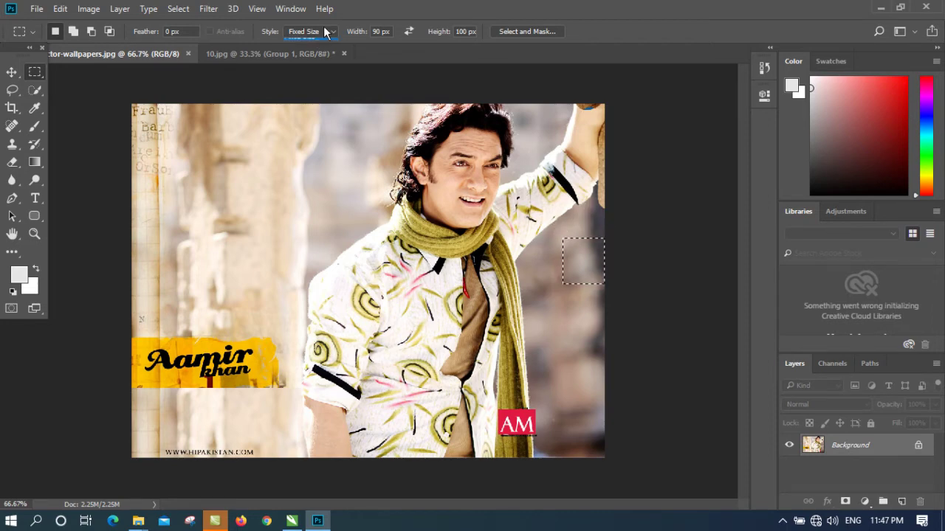
click(311, 40)
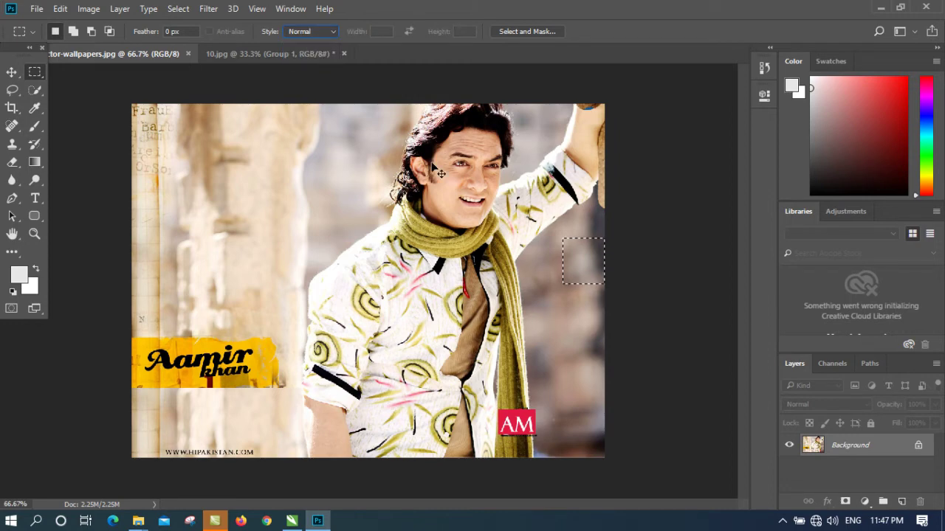
drag(368, 106, 545, 259)
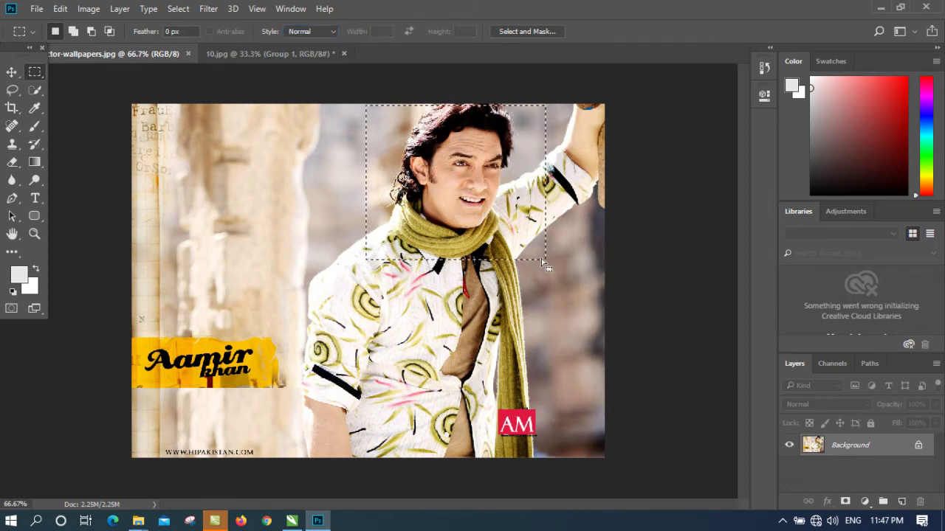
Move the selected head area over the yellow label, enlarge it slightly, distort its upper corners into a slanted shape, and apply the transform
key(v)
drag(546, 104, 352, 213)
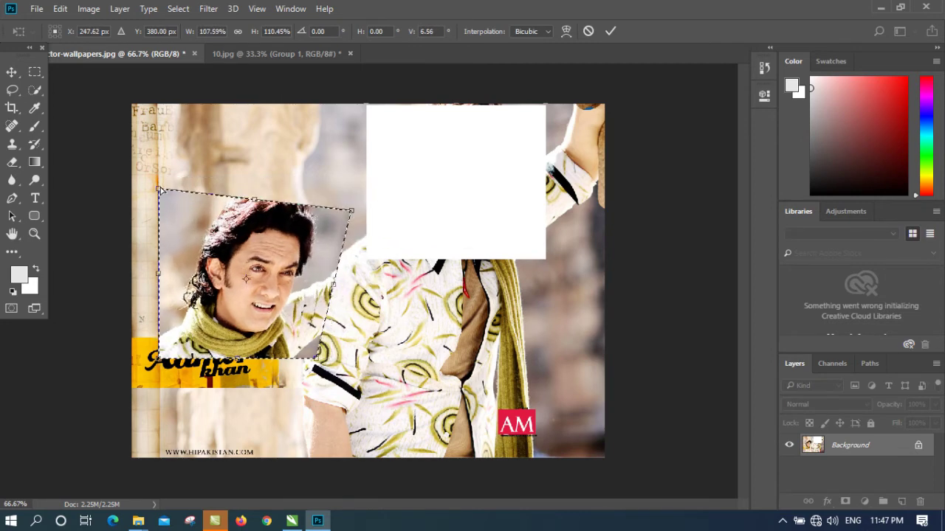
drag(158, 189, 223, 194)
click(607, 31)
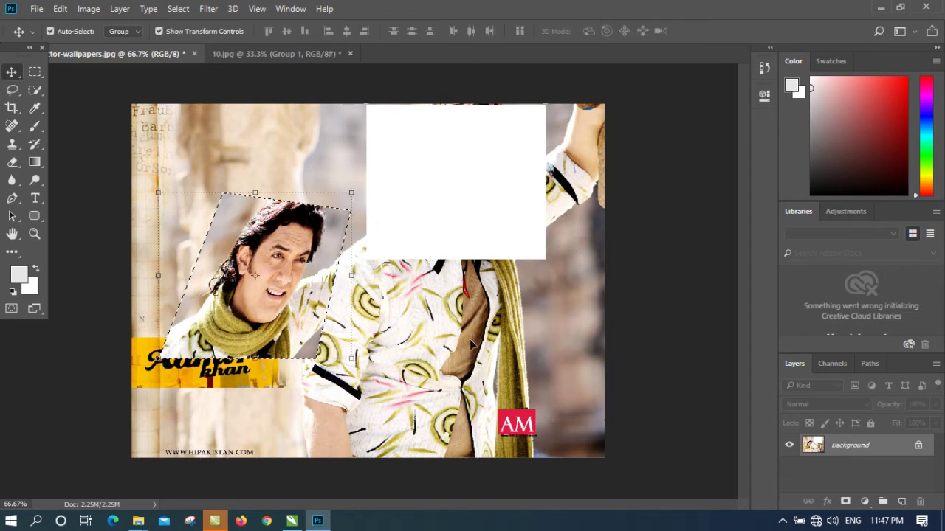
Reposition the distorted head cutout around the image with Show Transform Controls turned off partway, ending between the yellow label and the white gap
drag(325, 208, 453, 257)
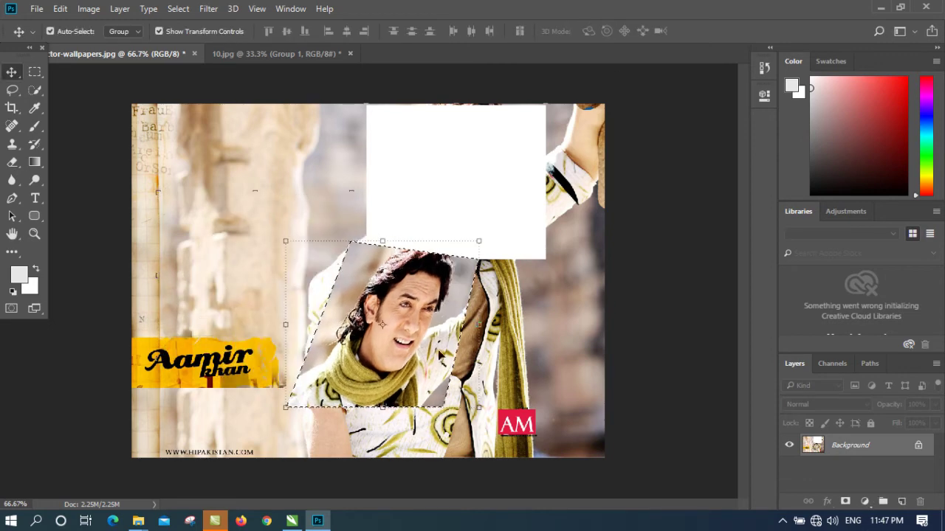
click(210, 30)
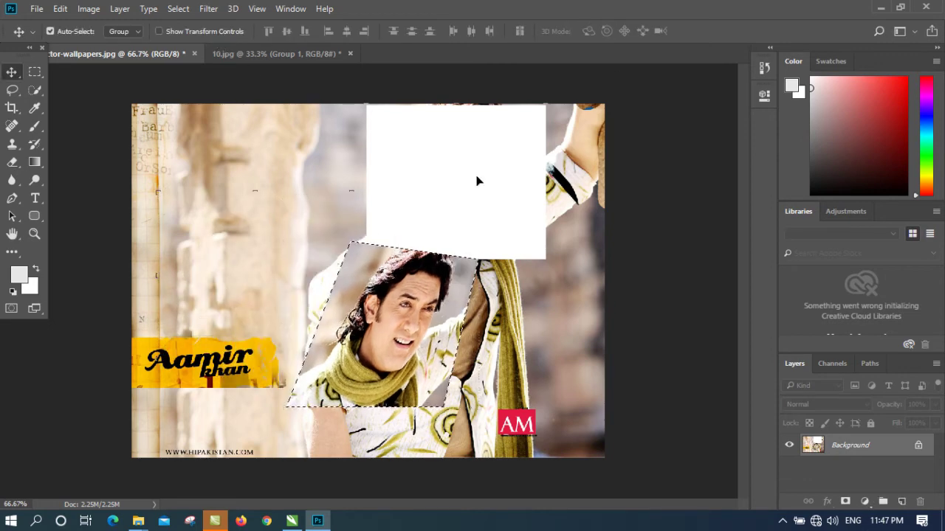
drag(478, 262, 353, 181)
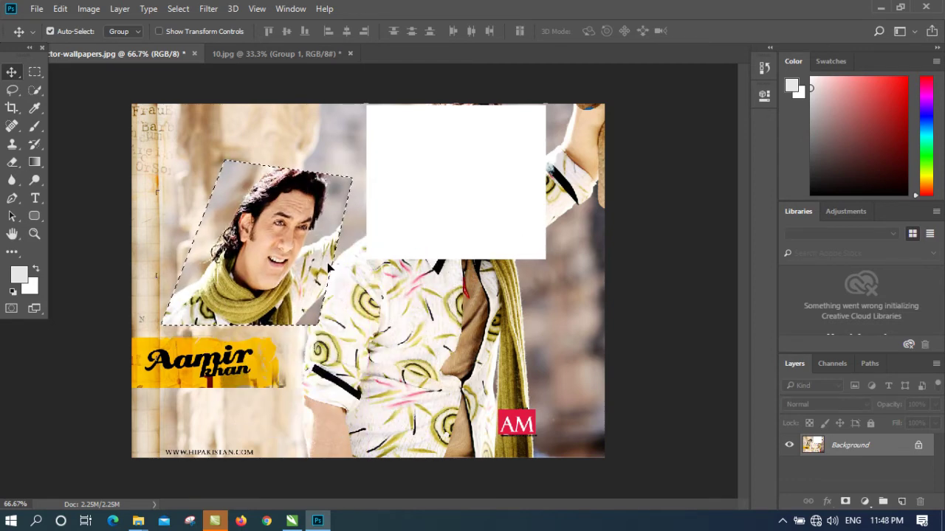
drag(310, 230, 371, 234)
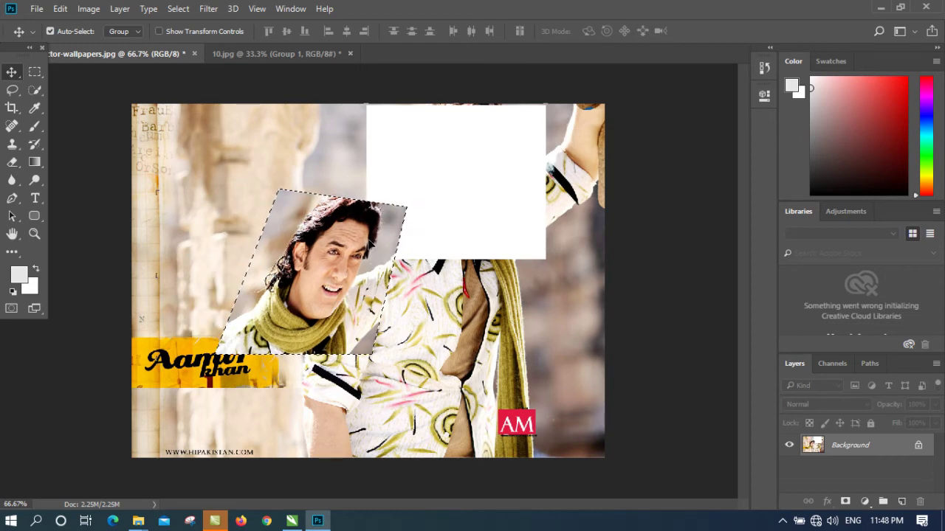
Shrink the distorted head cutout with Free Transform, then enlarge it in a second Free Transform, applying both
key(ctrl+t)
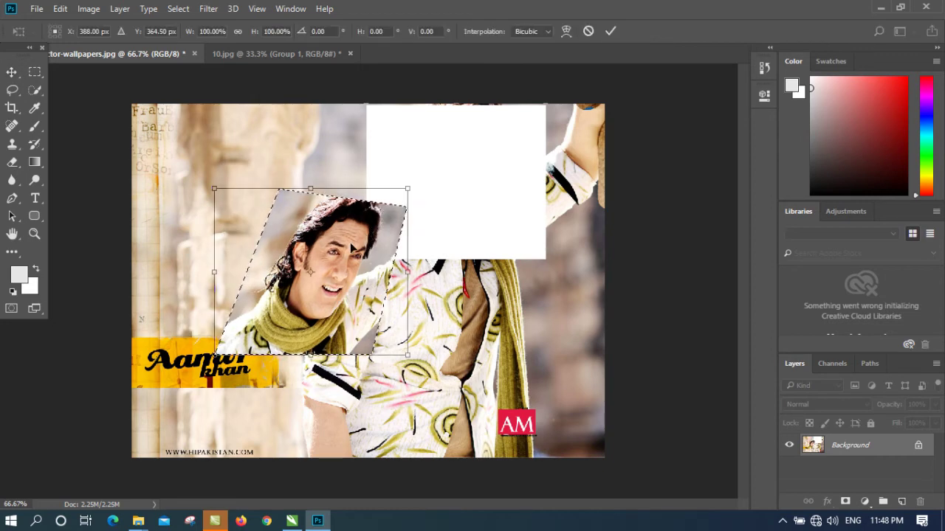
drag(384, 210, 321, 251)
click(611, 32)
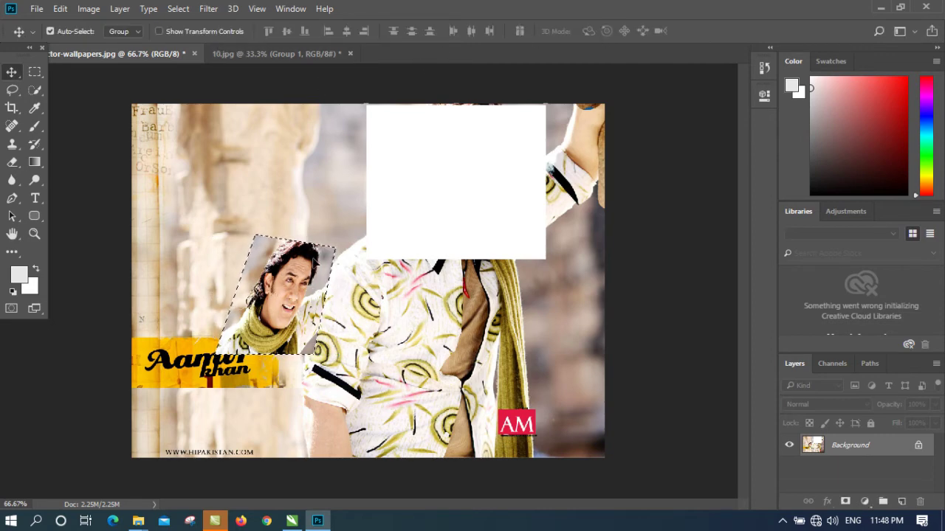
key(ctrl+t)
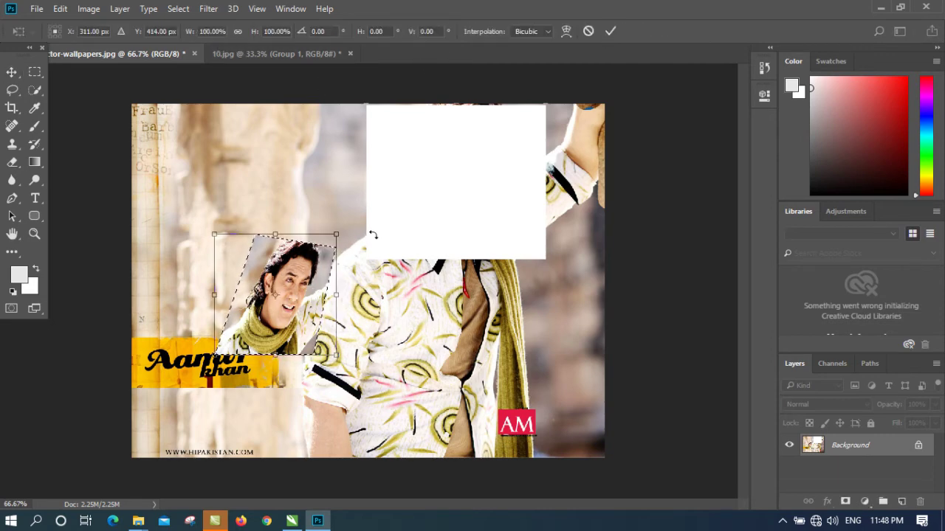
drag(333, 234, 388, 188)
key(Return)
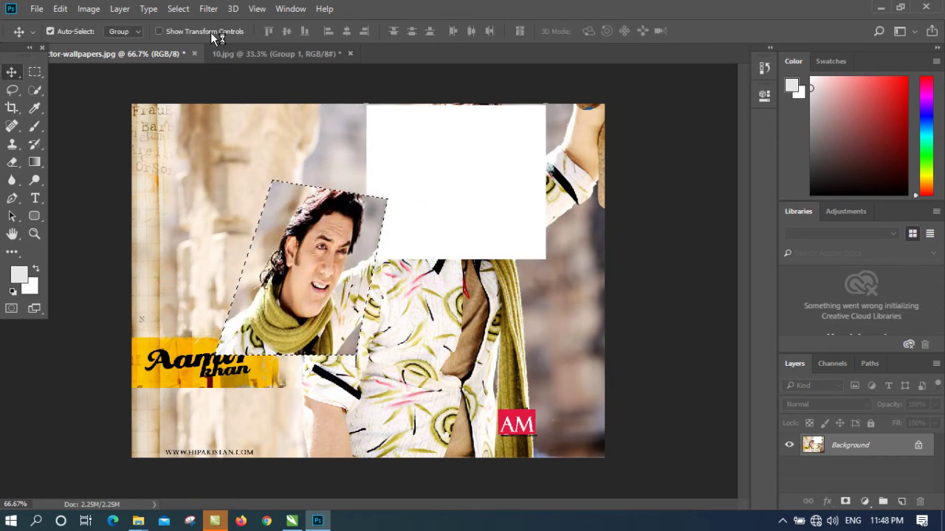
Try scaling the head cutout to about 55% width and 60% height with Free Transform, and cancel the transform
key(ctrl+t)
drag(390, 183, 369, 227)
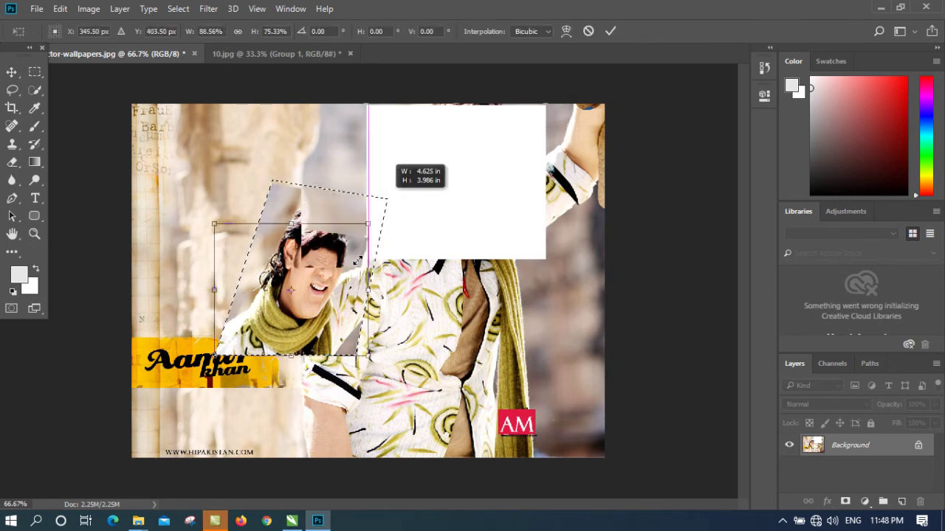
drag(430, 164, 311, 250)
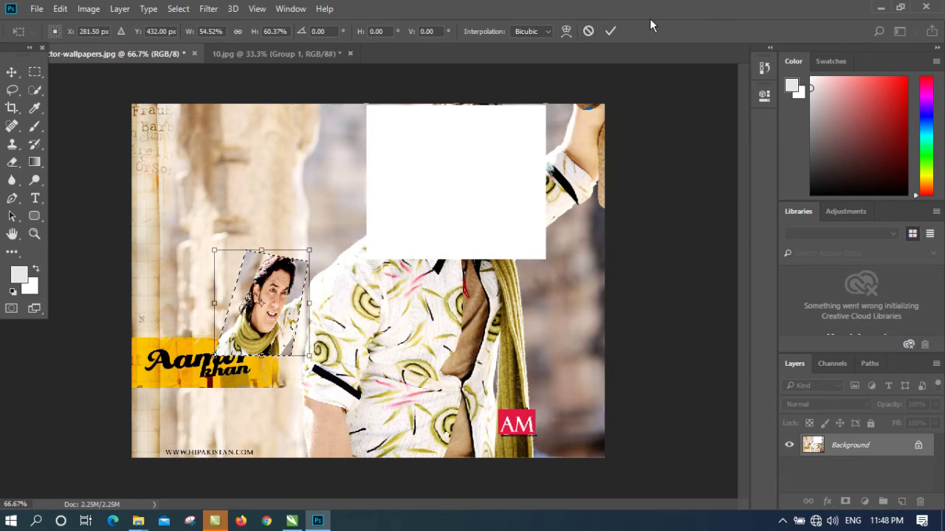
click(588, 31)
Close the actor-wallpapers document without saving its changes
key(ctrl+w)
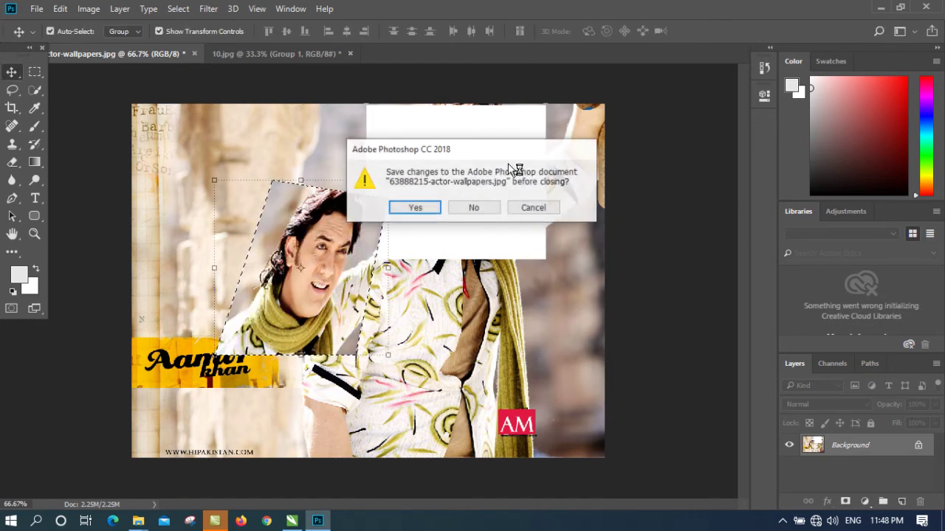
click(481, 208)
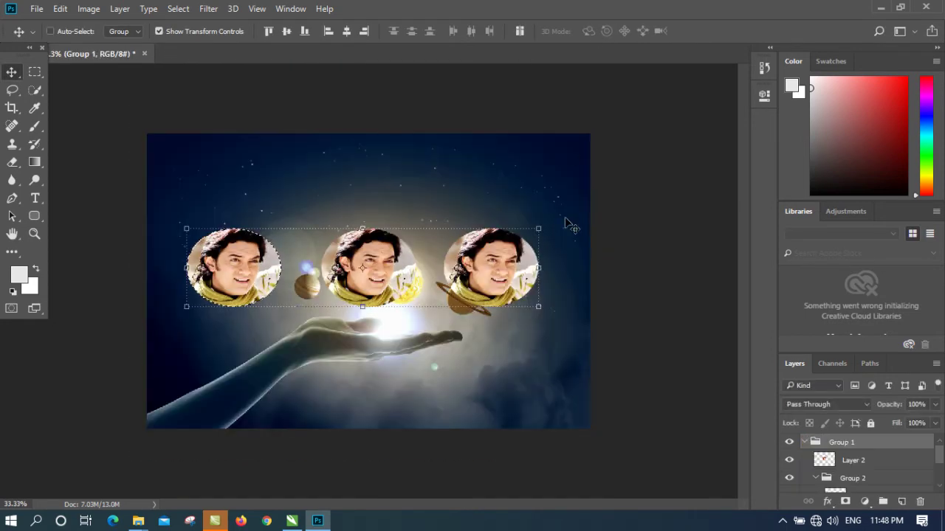
Close the hand-and-planets document without saving its changes, and open the mountain landscape picture from the recent files
key(ctrl+w)
click(485, 203)
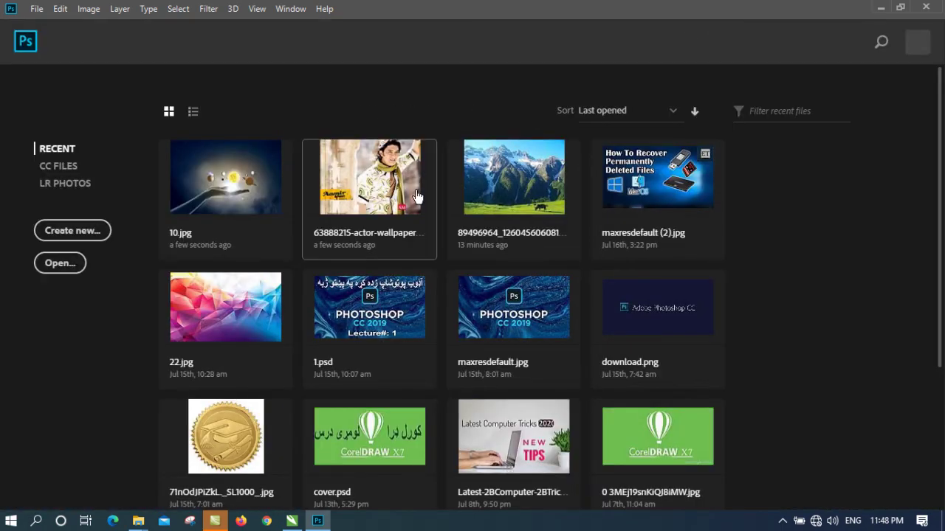
click(467, 193)
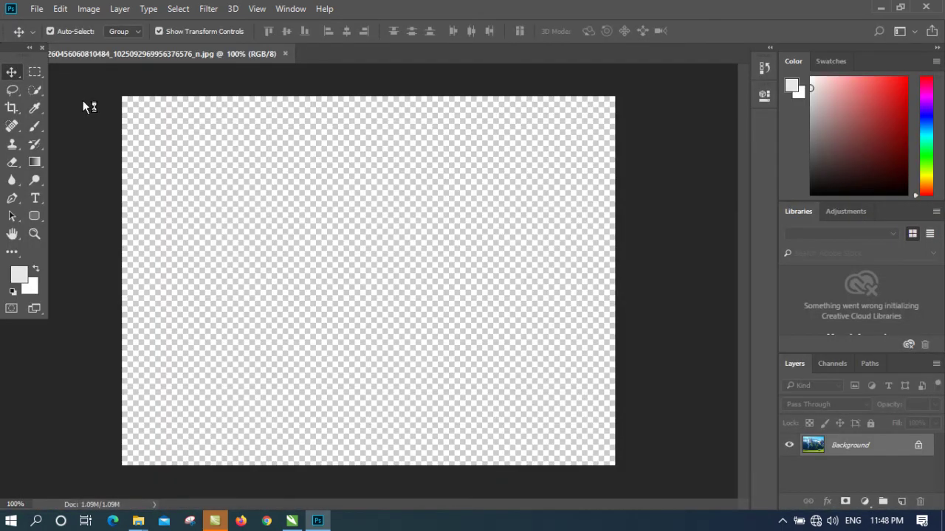
Marquee-select a wide rectangle over the snowy peaks on the Background layer, and switch to the Move tool
key(m)
drag(181, 141, 415, 240)
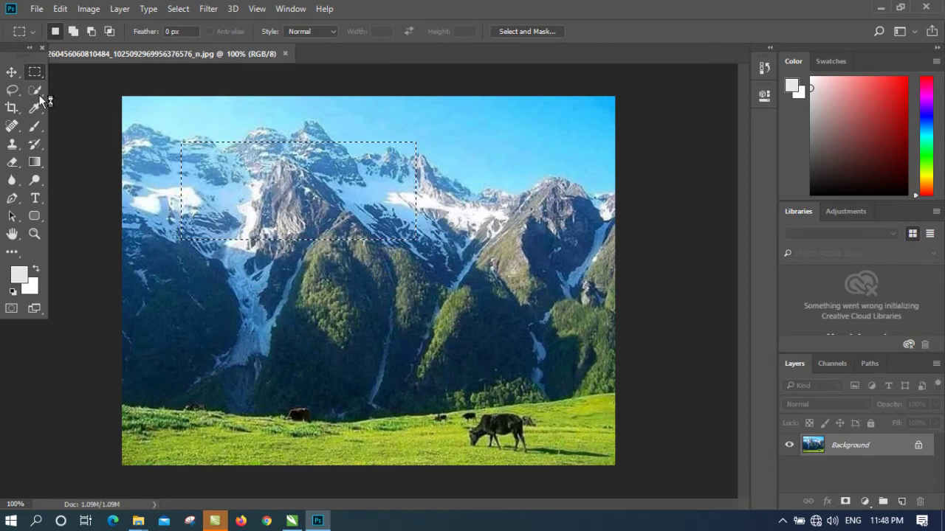
click(12, 72)
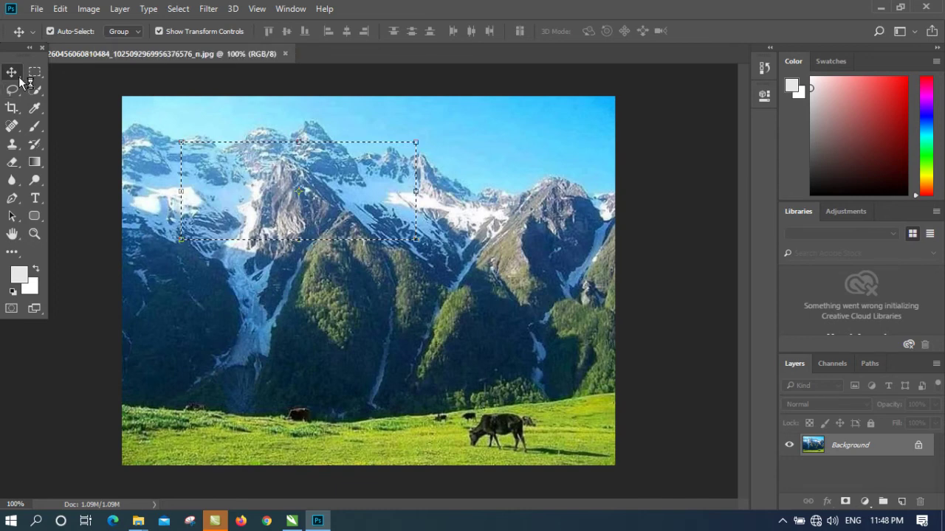
Try moving the selected pixels down over the dark slopes directly on the Background, and undo the move
drag(325, 172, 332, 279)
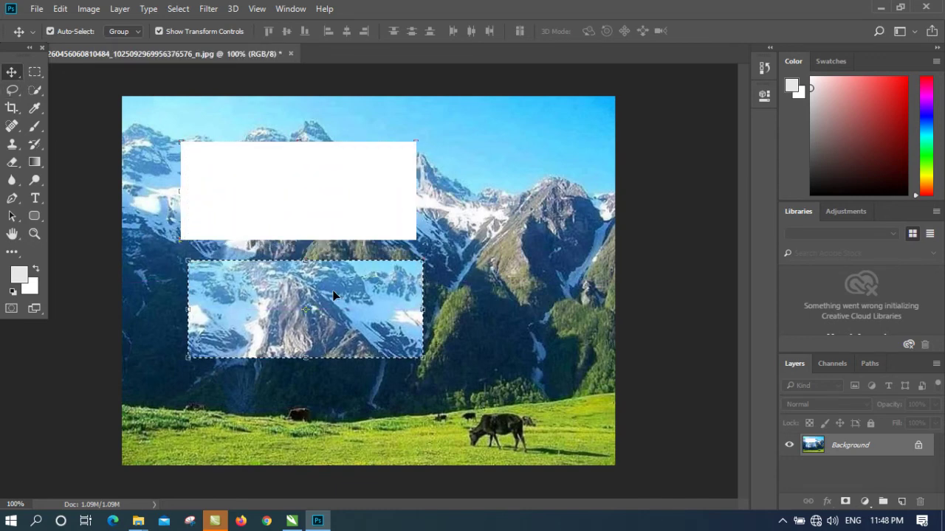
key(ctrl+z)
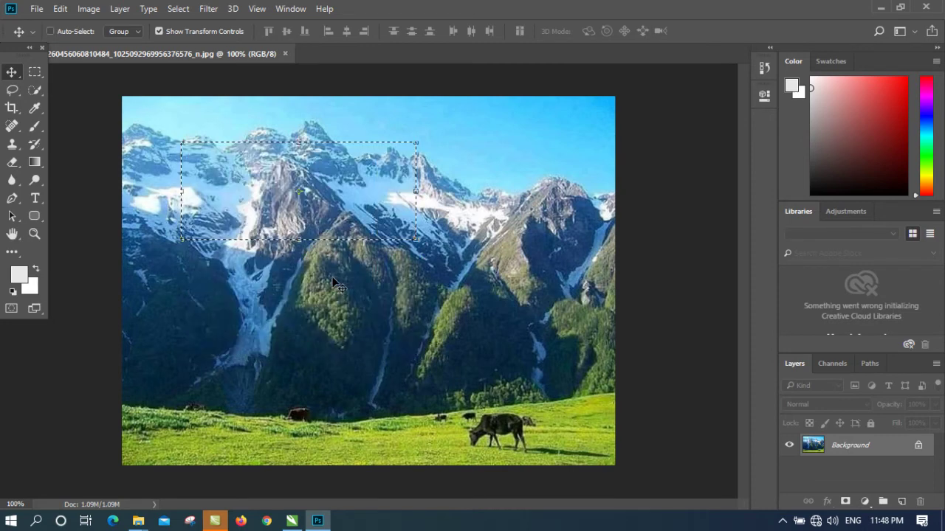
Copy the selected peaks to a new layer and move that strip down over the middle of the forested slopes
key(ctrl+j)
drag(355, 200, 406, 318)
drag(433, 285, 459, 268)
click(473, 192)
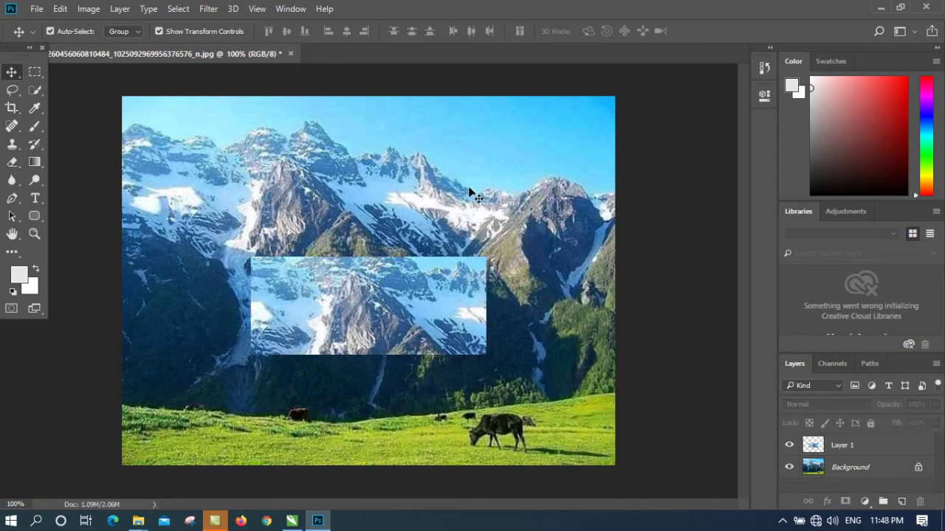
Duplicate the copied strip up over the ridge and recolour the duplicate turquoise with Hue/Saturation, using saturation +36
click(461, 319)
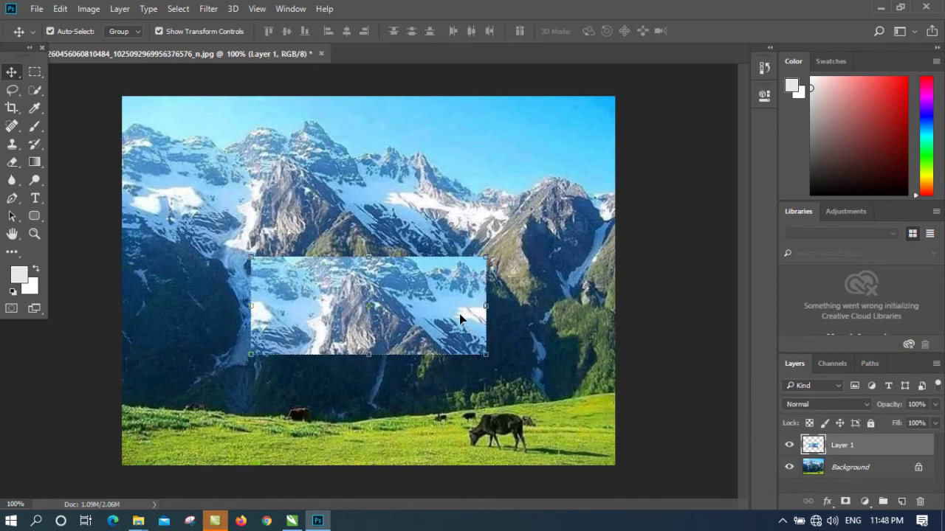
alt+drag(456, 314, 507, 175)
key(ctrl+u)
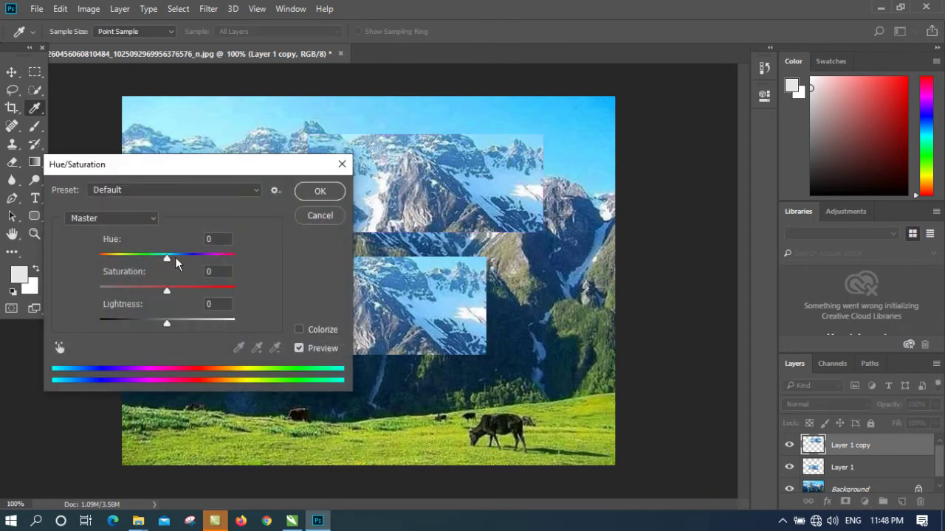
drag(175, 260, 236, 258)
click(191, 286)
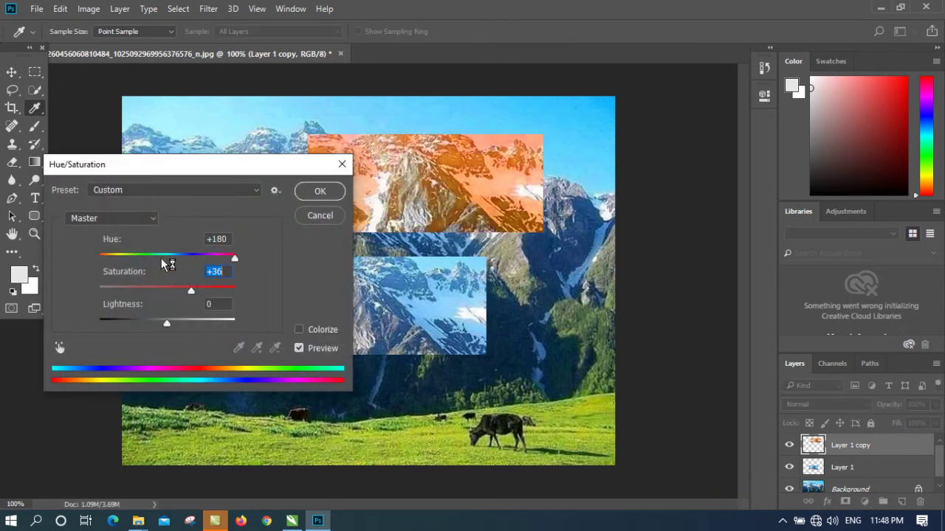
click(161, 257)
click(321, 191)
click(549, 353)
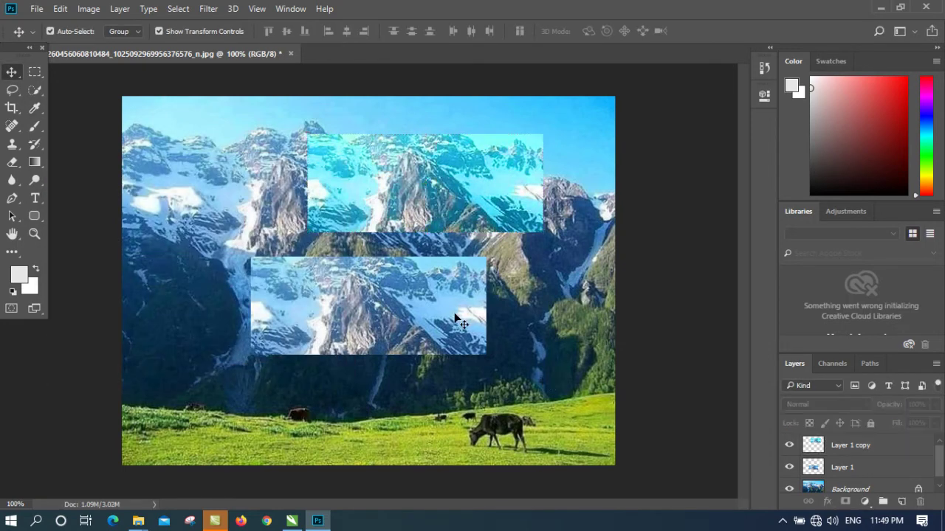
Alternate between the turquoise strip and the original strip by selecting them directly on the canvas, ending on Layer 1
click(454, 314)
click(483, 200)
click(541, 270)
click(499, 220)
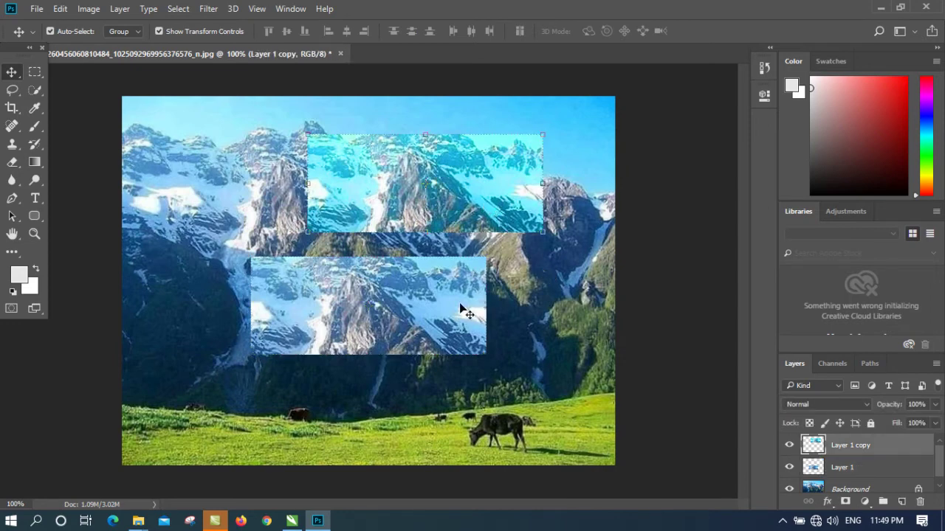
click(455, 308)
click(490, 214)
click(449, 292)
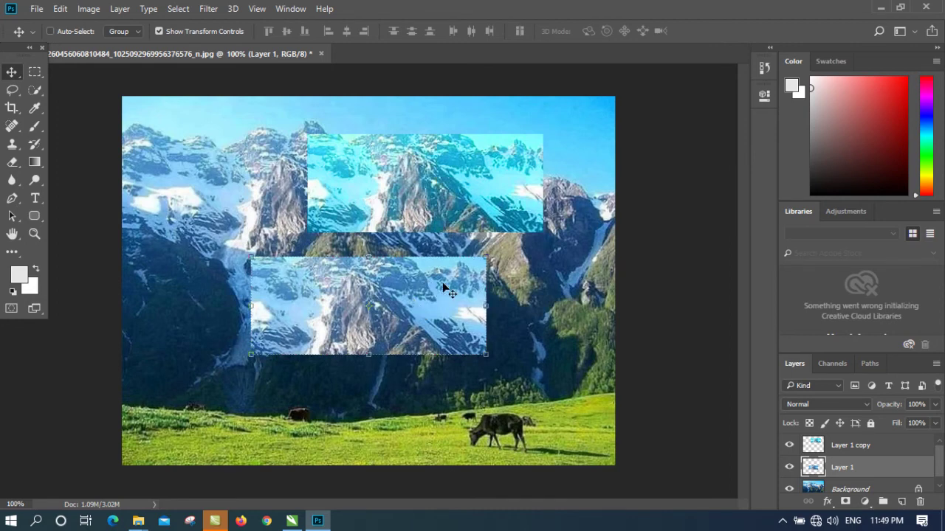
Switch the active layer between Layer 1 copy and Layer 1 in the layer stack, ending on Layer 1 copy
click(827, 452)
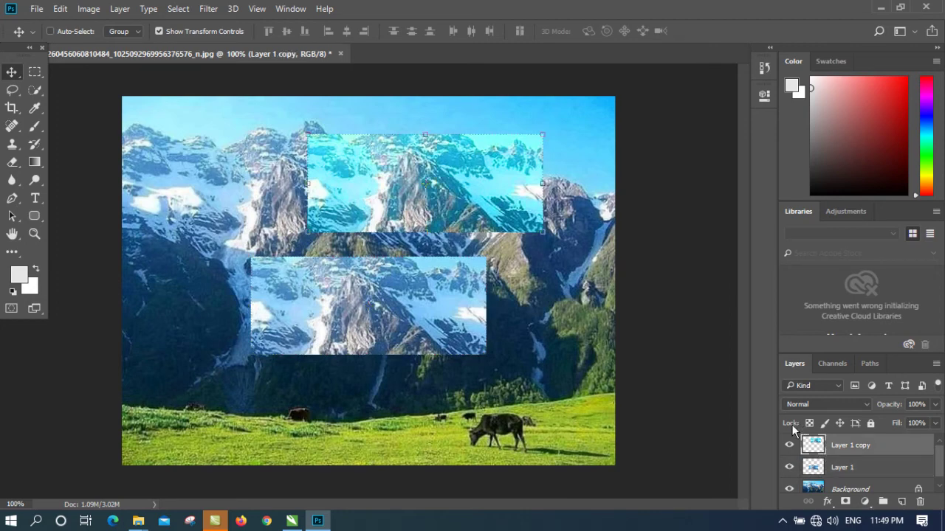
click(817, 468)
click(816, 453)
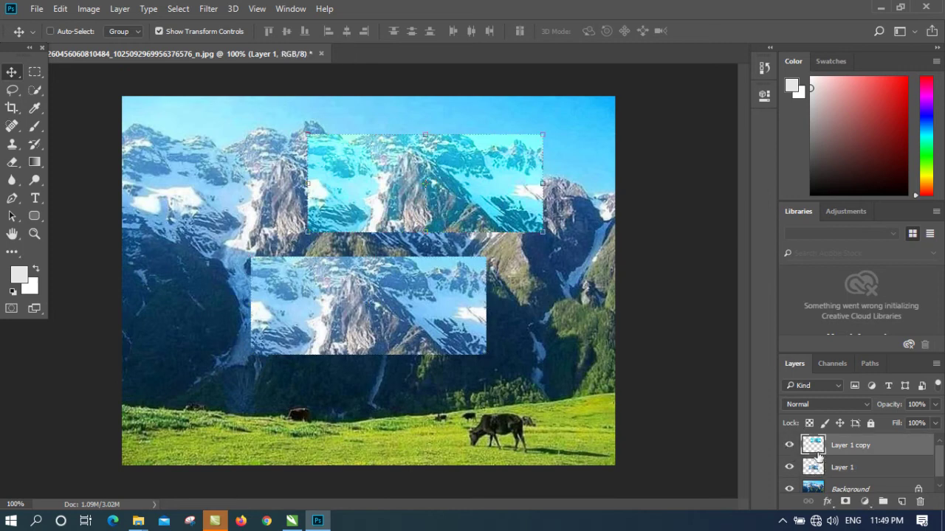
click(818, 467)
click(878, 450)
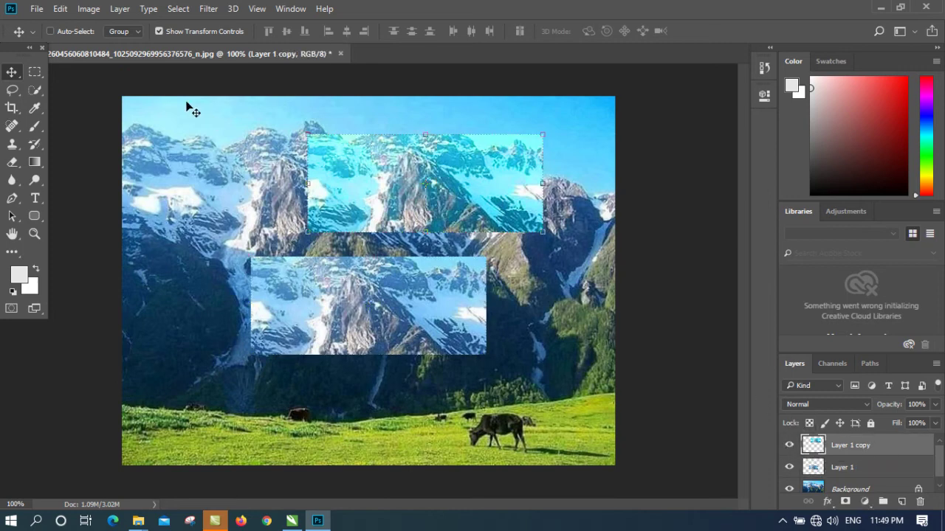
Auto-select the two strips alternately on the canvas, starting Free Transform on Layer 1 and applying it without any adjustment
click(367, 306)
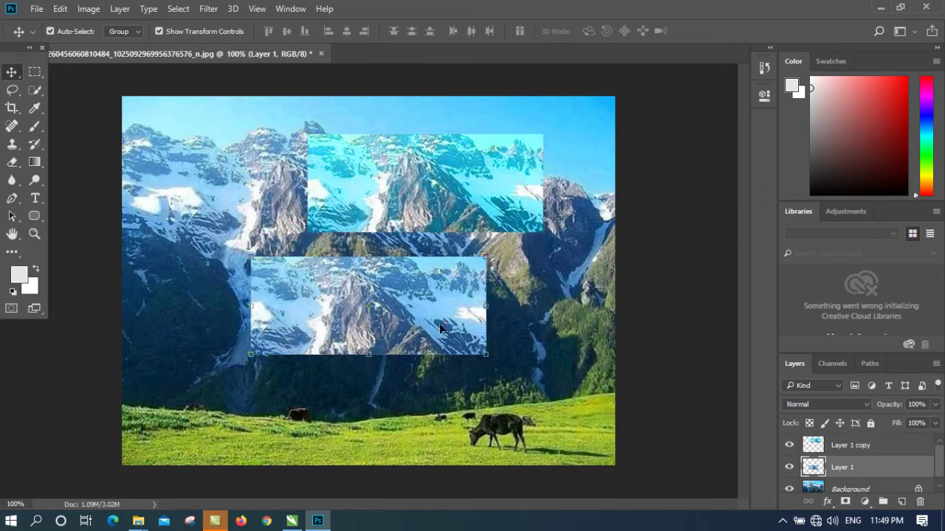
click(441, 201)
click(463, 308)
click(462, 308)
key(ctrl+t)
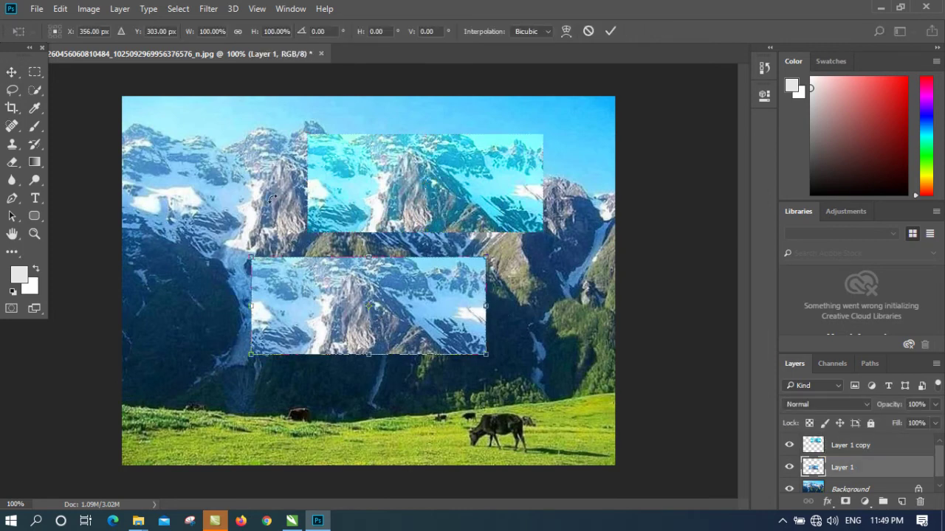
click(611, 32)
click(462, 159)
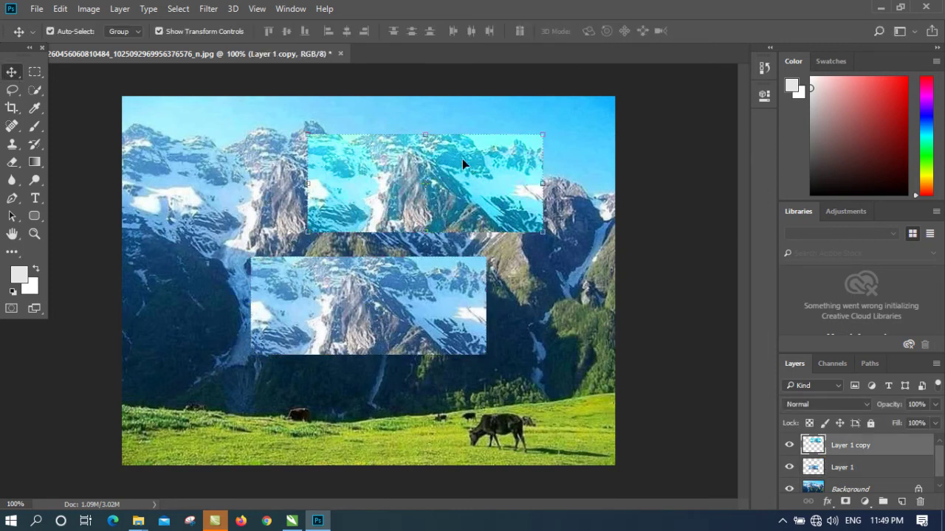
click(427, 351)
click(451, 221)
Toggle the Move tool's Auto-Select option and alternate between Layer 1 and Layer 1 copy in the layer stack, ending on Layer 1
click(89, 31)
click(856, 467)
click(856, 446)
click(858, 467)
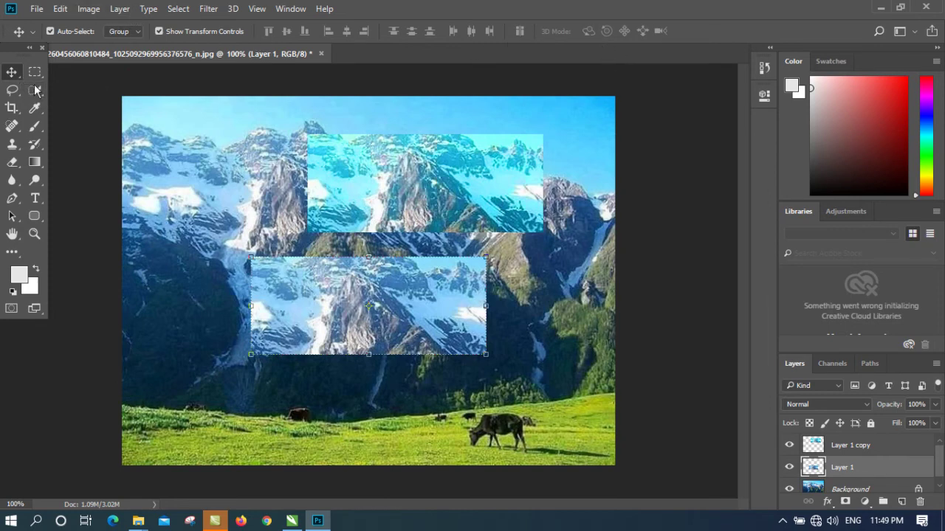
Deselect the active layer and close the mountain document without saving its changes
right_click(14, 74)
click(192, 111)
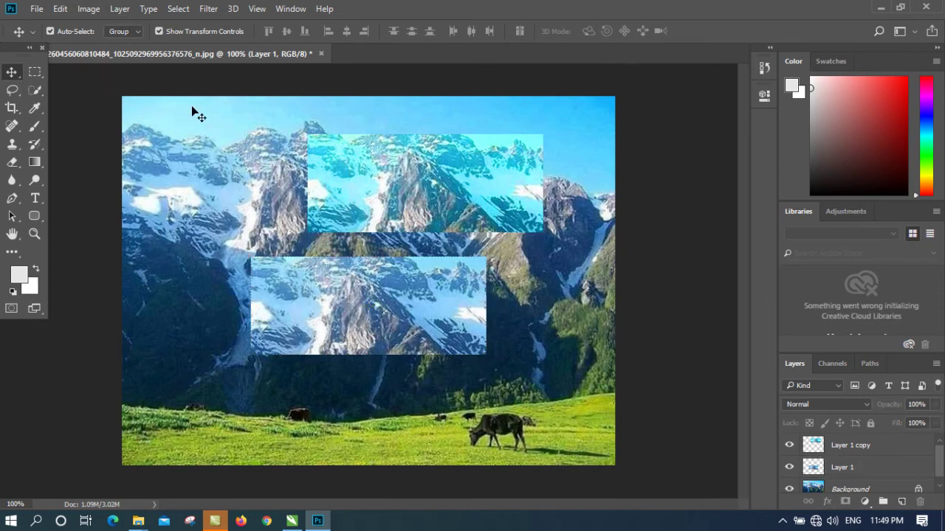
key(ctrl+w)
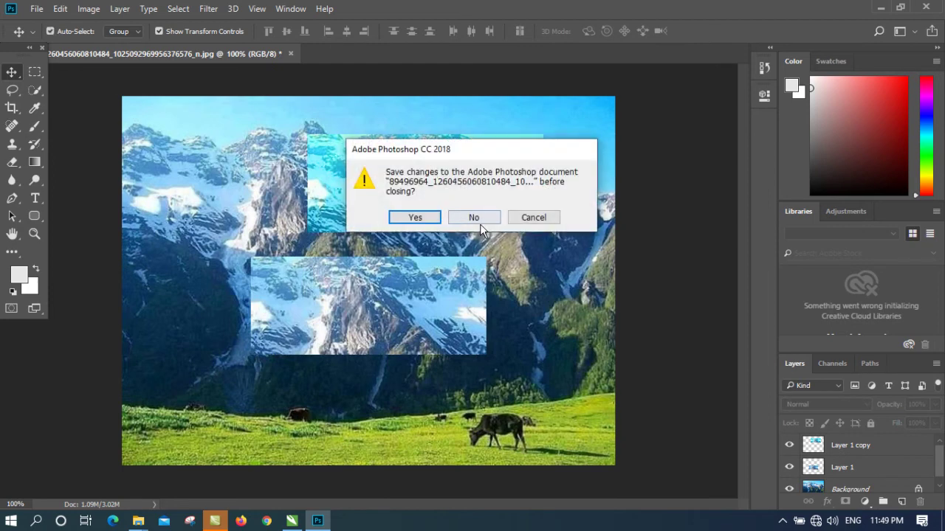
click(479, 221)
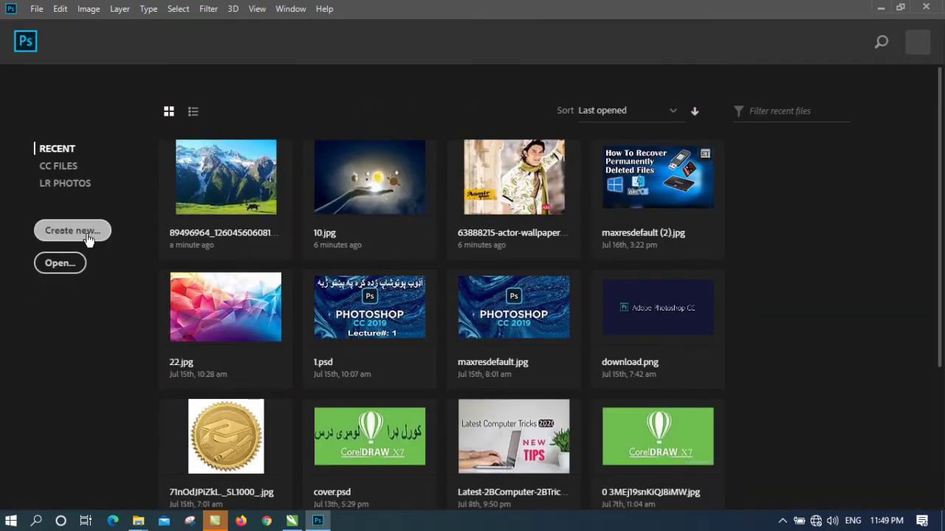
Create a new document from the A4 preset, 210 x 297 mm at 300 ppi
key(ctrl+n)
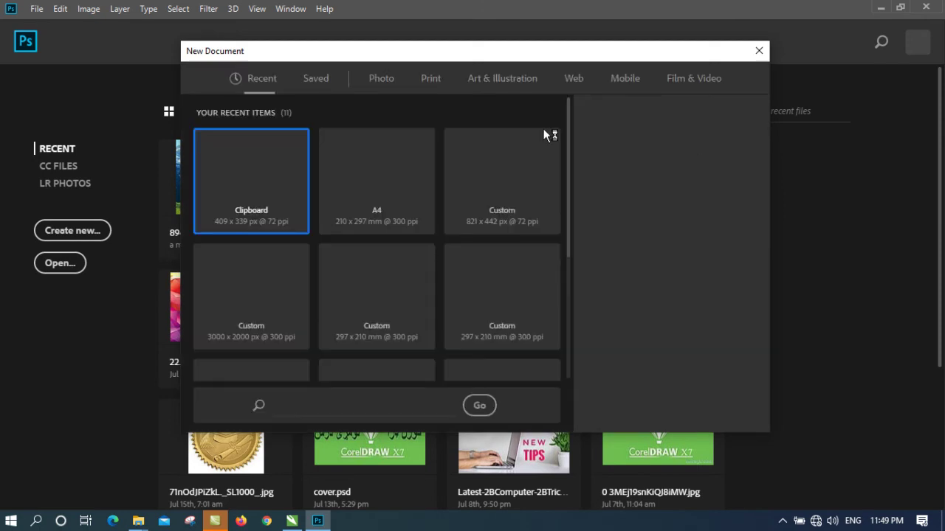
click(411, 183)
click(679, 410)
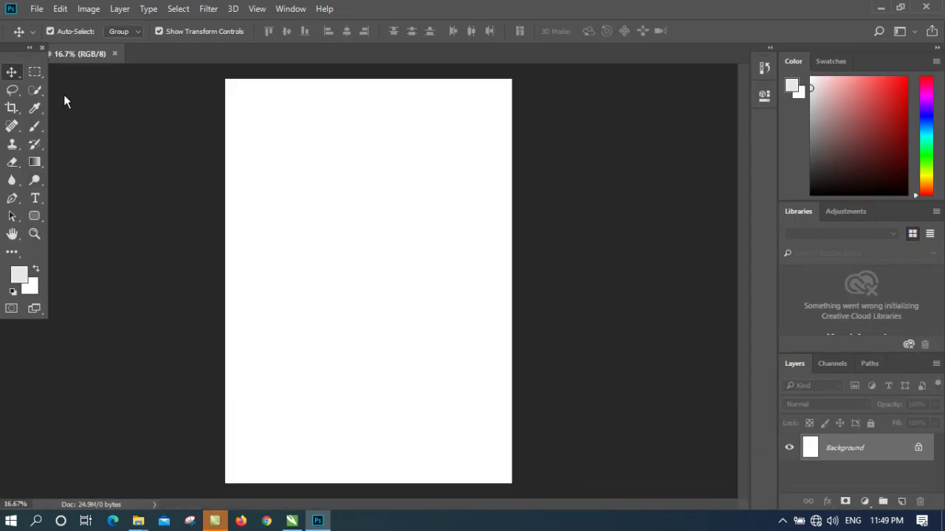
Draw an artboard covering the whole A4 page with the Artboard tool, and add a second artboard to its right
click(22, 77)
click(96, 85)
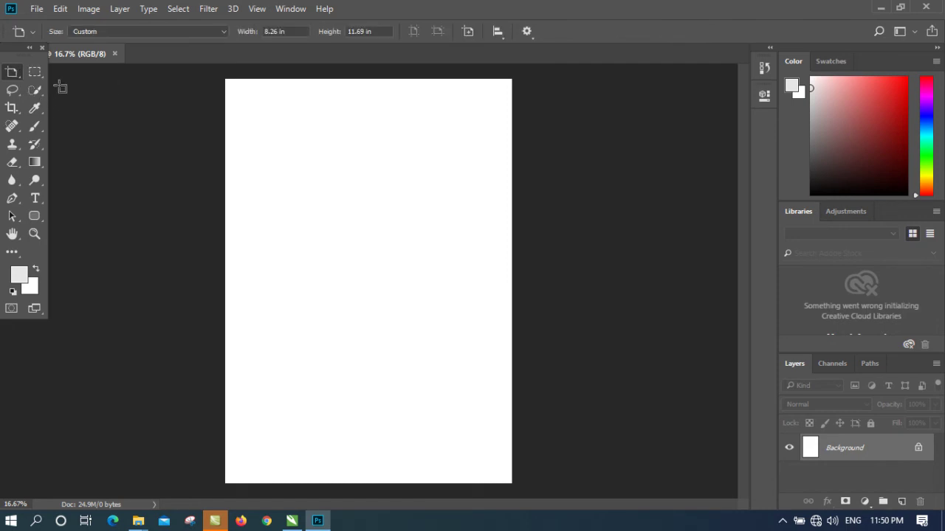
drag(226, 80, 512, 484)
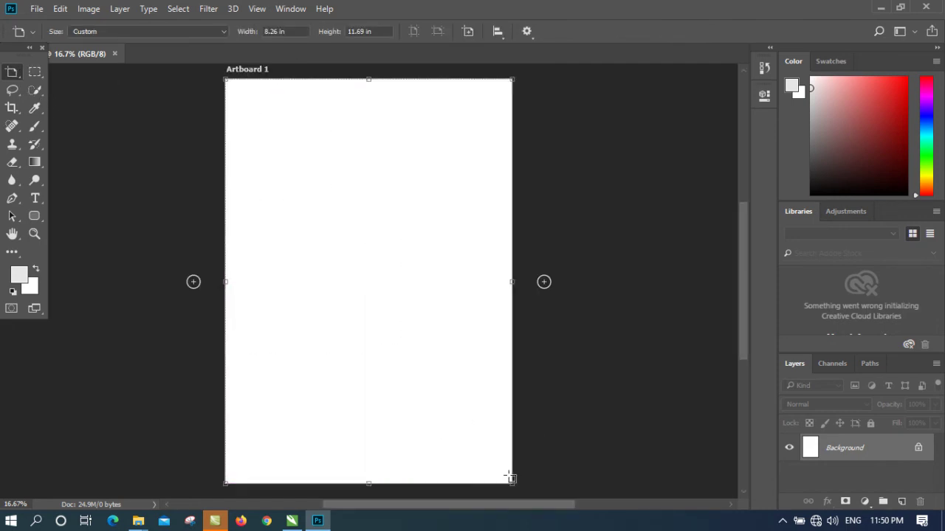
click(544, 282)
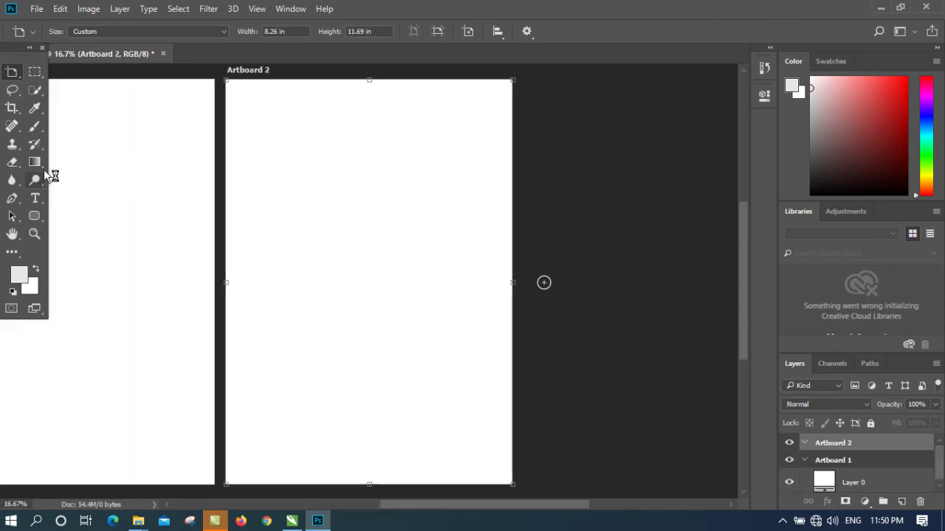
Try painting on Artboard 2 with the History Brush tool, and dismiss the error
click(38, 144)
click(80, 147)
click(403, 288)
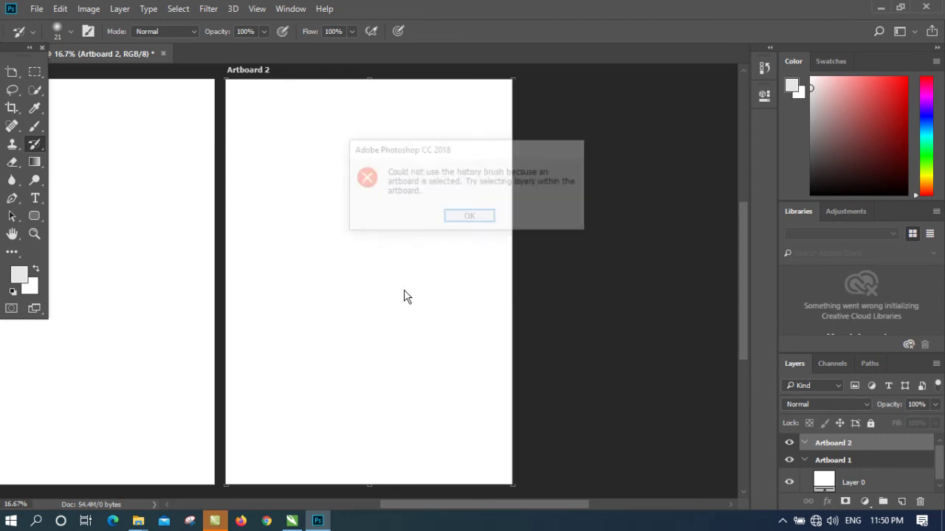
click(480, 219)
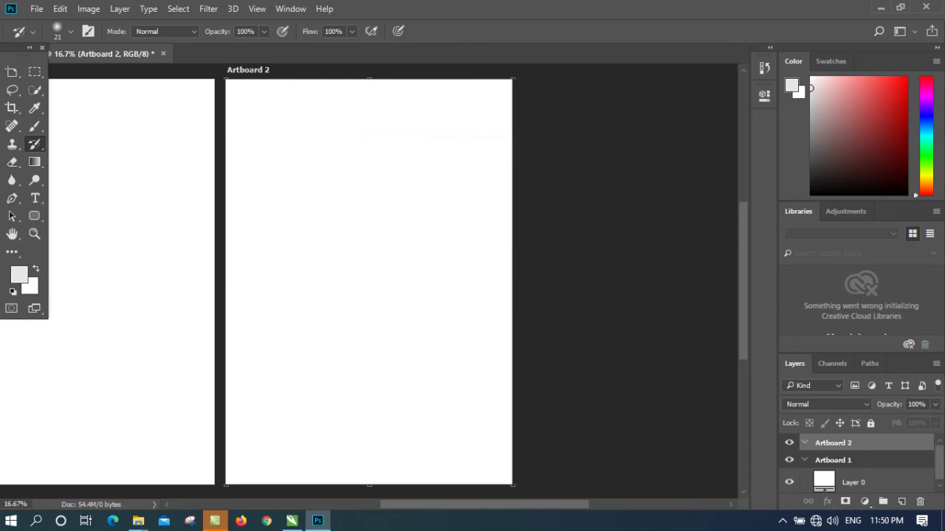
Try painting on the second artboard with the Brush tool, once with Artboard 2 active and once with Artboard 1 active
click(35, 126)
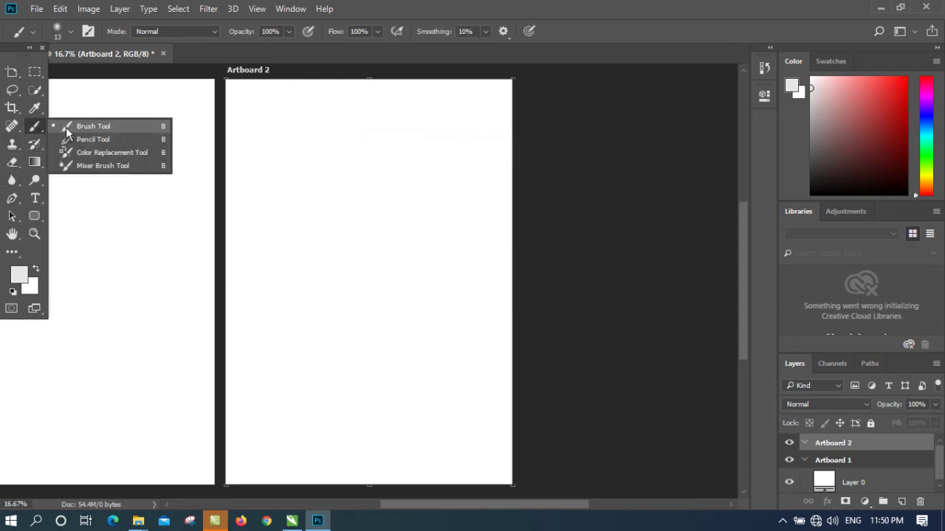
click(66, 127)
click(386, 208)
click(482, 214)
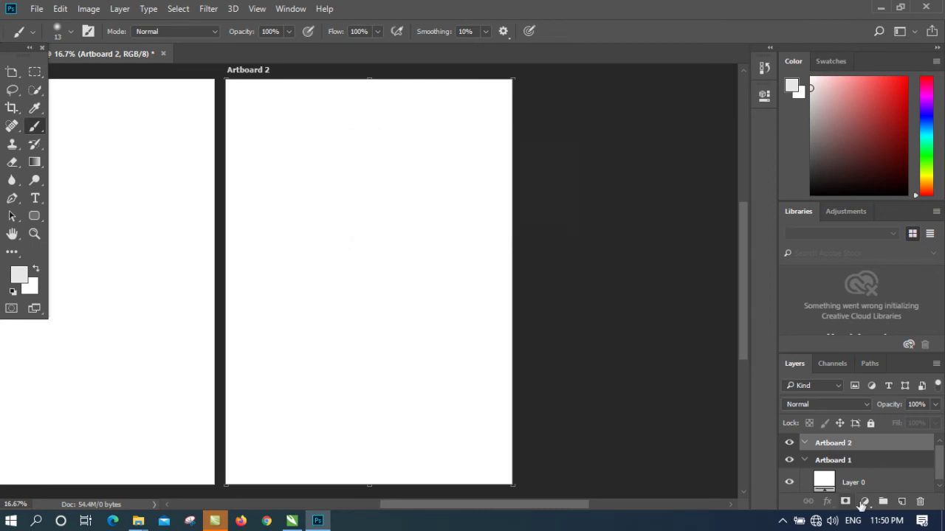
click(843, 457)
click(438, 187)
click(465, 220)
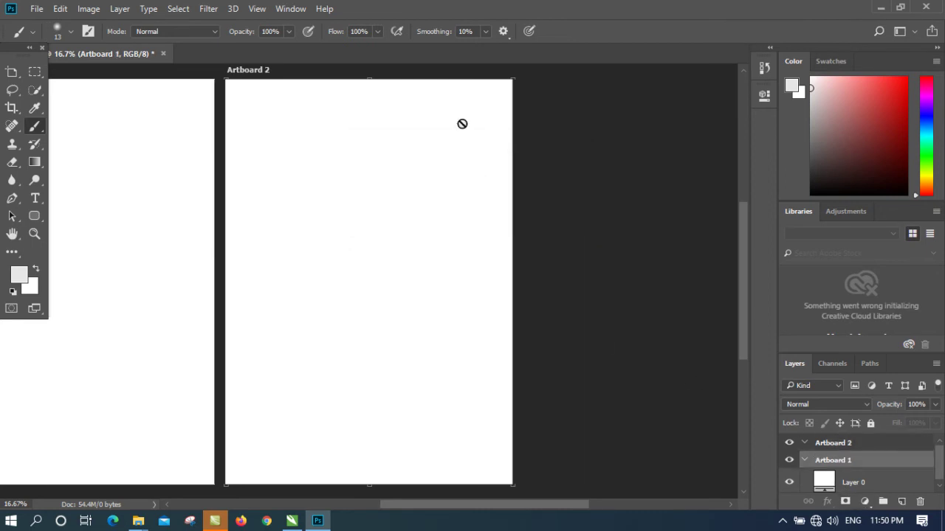
Open the brush settings, try another brush stroke on the second artboard, and collapse the settings again
click(88, 32)
click(455, 183)
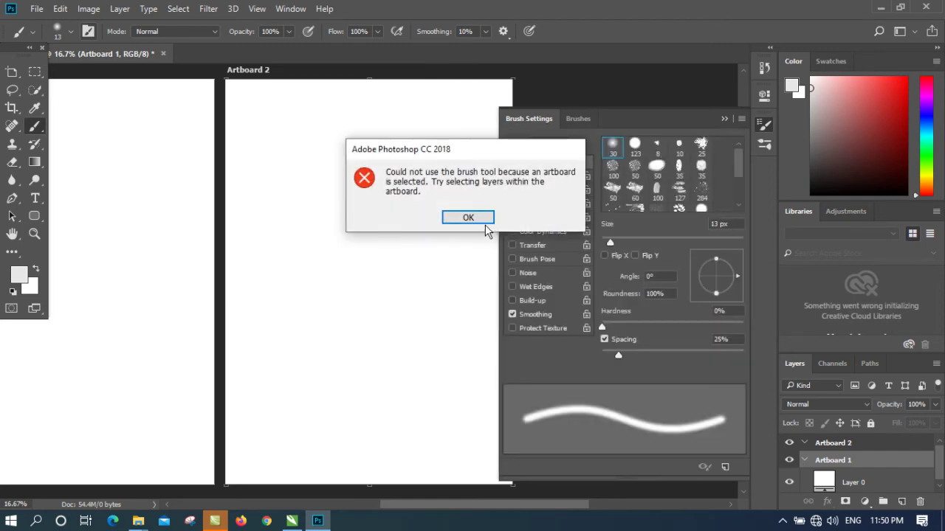
click(468, 218)
click(725, 119)
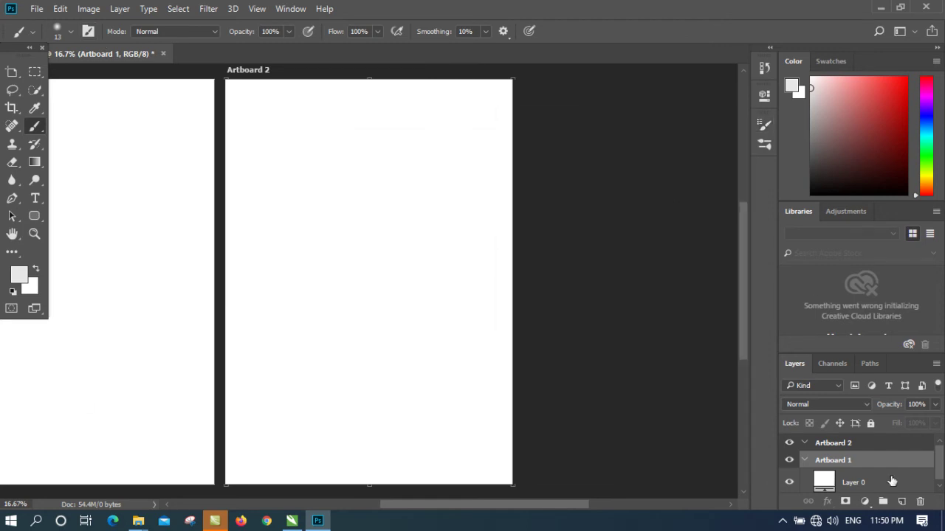
Try painting with Layer 0 of Artboard 1 active, rasterize its fill, and reselect Artboard 1
click(833, 483)
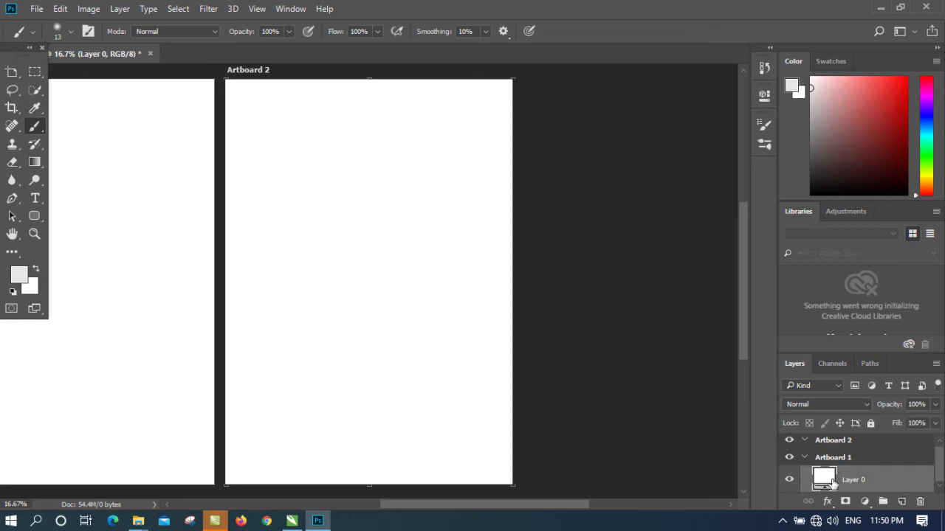
click(376, 229)
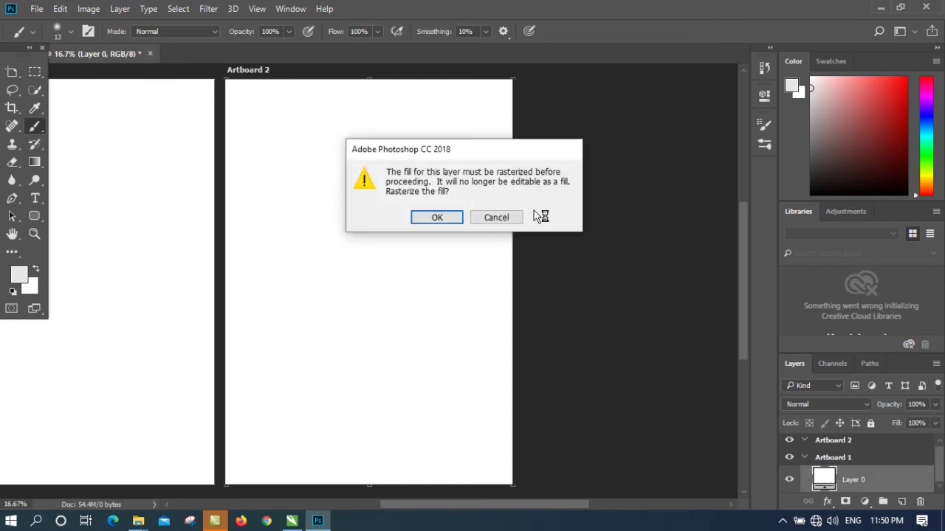
click(450, 217)
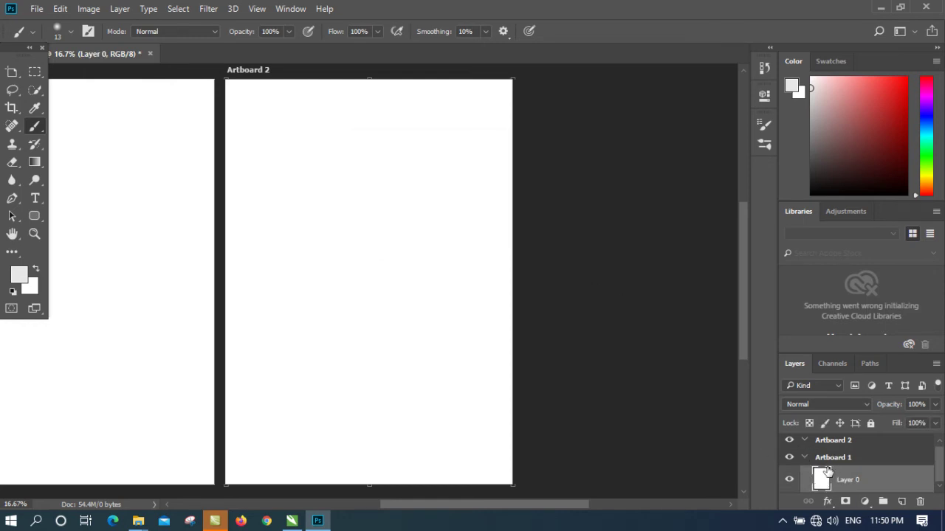
click(833, 457)
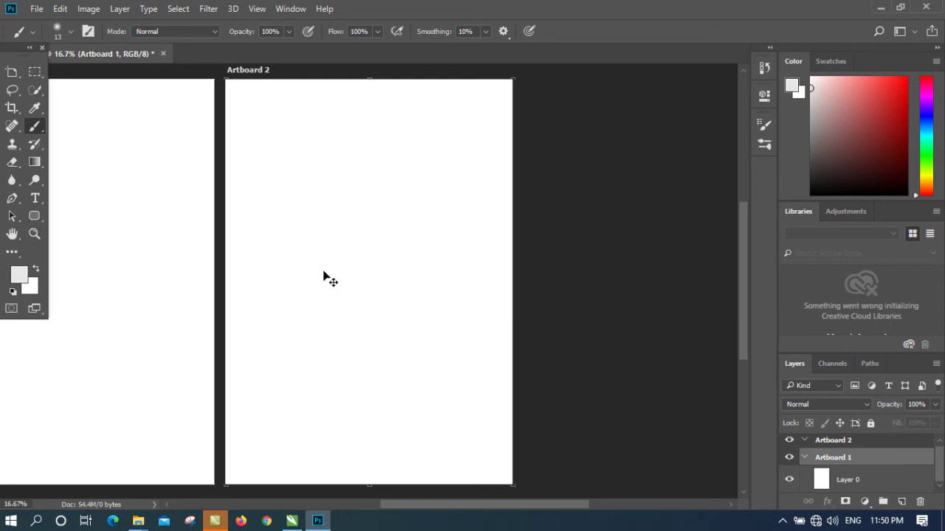
Create a new A4 document at 300 ppi and paint curved vertical brush strokes in the middle of the page
key(ctrl+n)
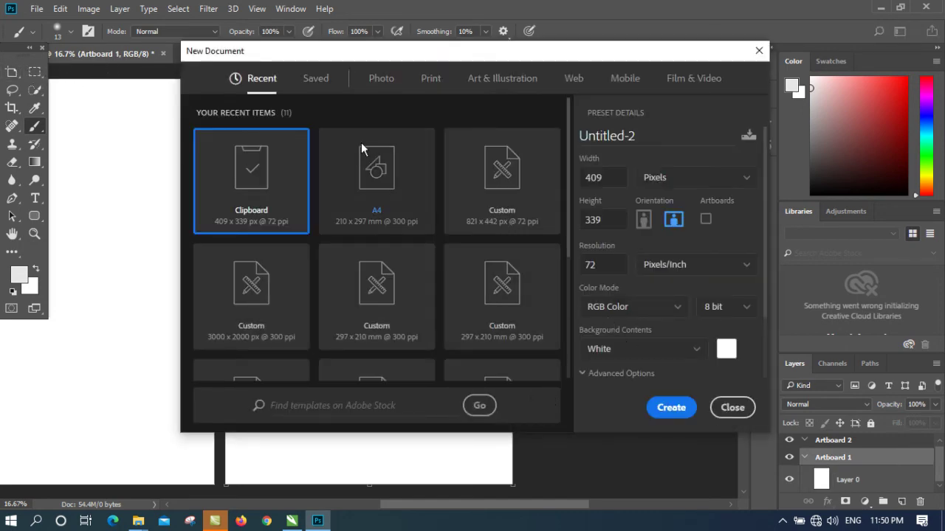
click(362, 149)
click(668, 408)
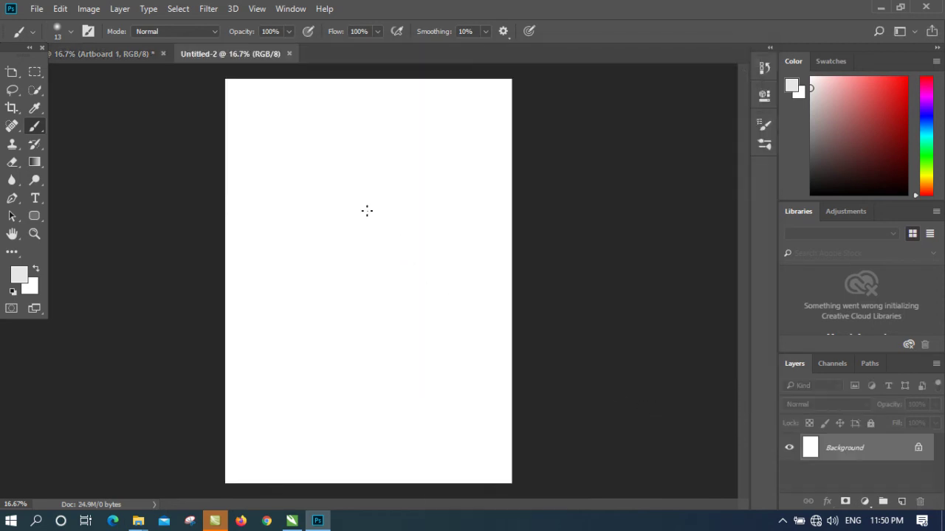
drag(411, 331, 351, 191)
drag(369, 352, 310, 173)
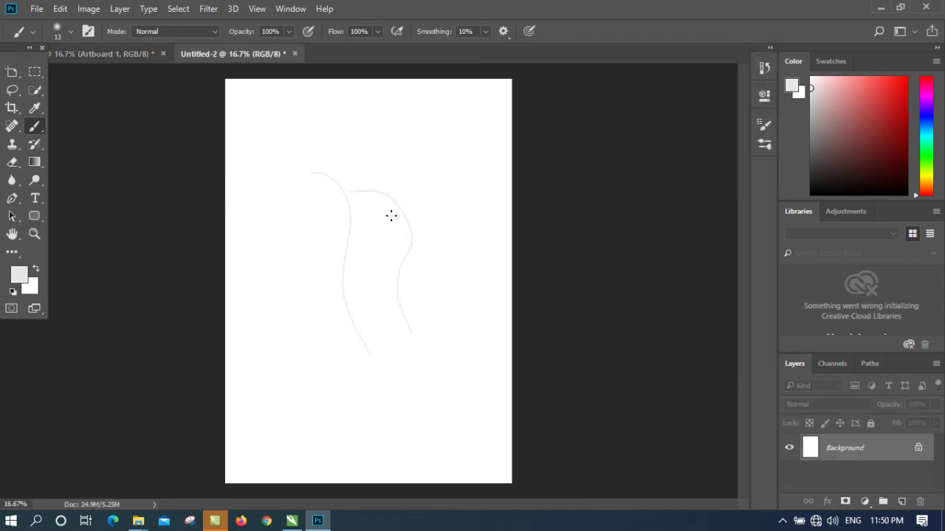
Close both open documents without saving their changes
click(135, 50)
click(163, 53)
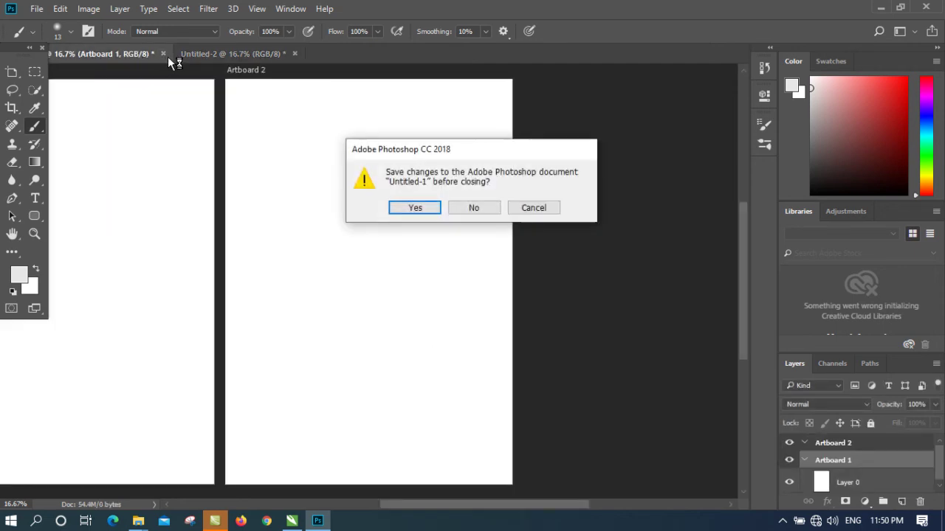
click(487, 210)
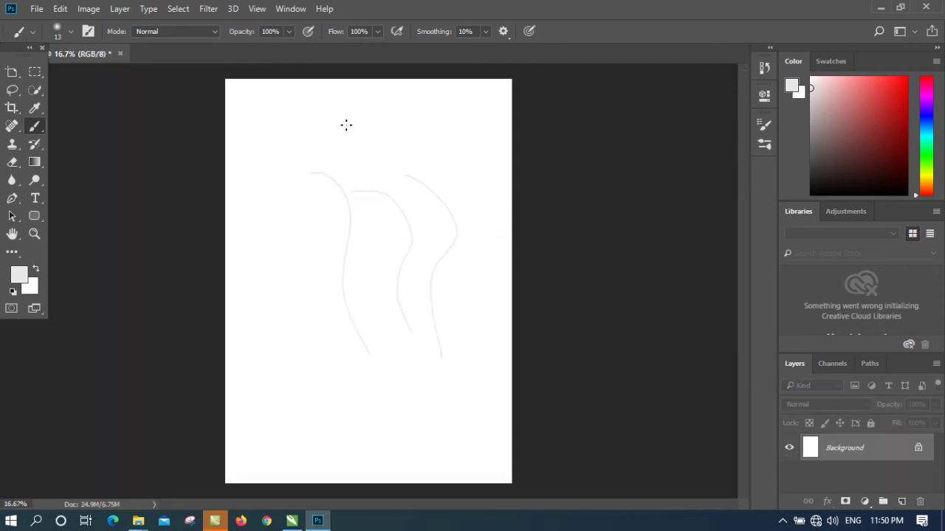
click(120, 54)
click(461, 209)
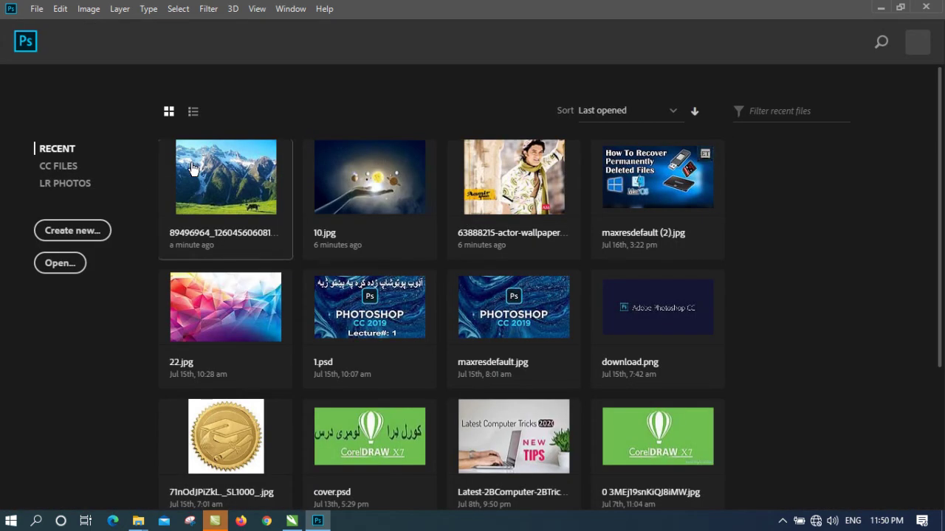
In a new Clipboard-size document, draw an artboard about 3.44 by 2.33 in and add a second artboard to its right
click(96, 241)
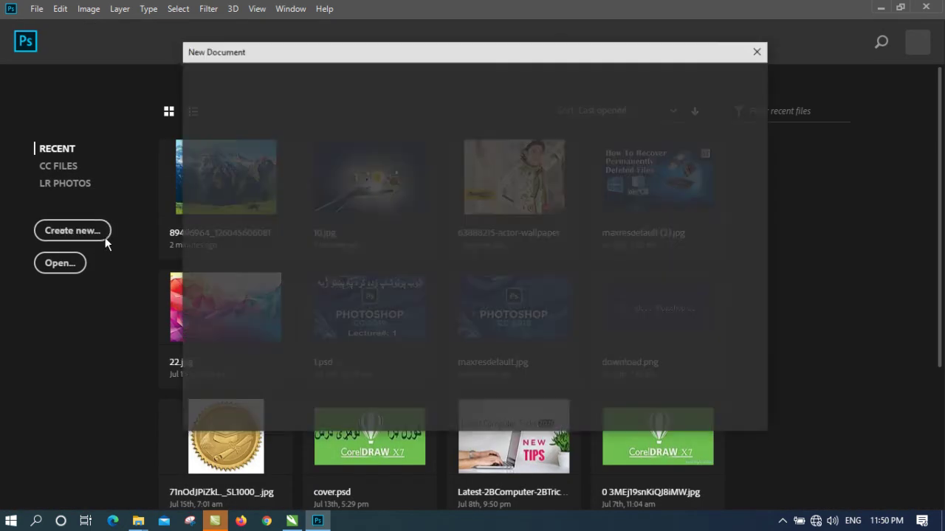
click(662, 408)
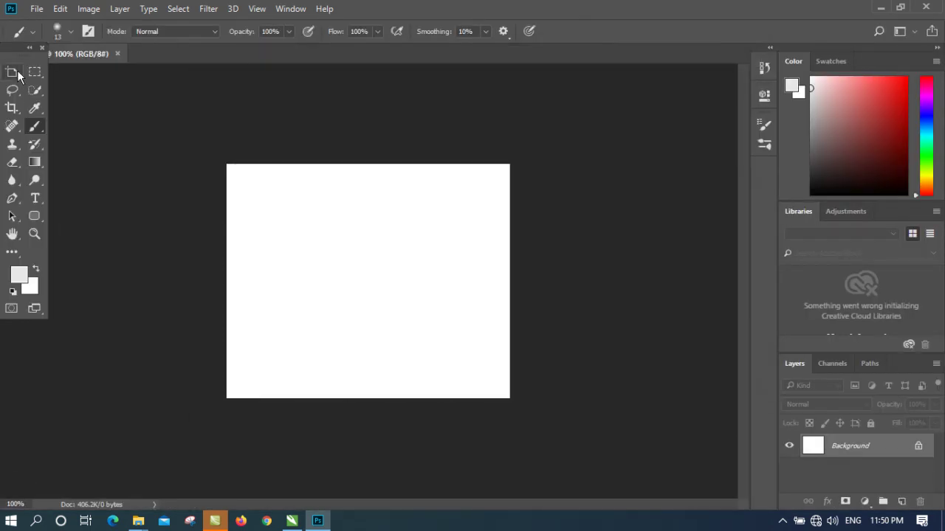
click(13, 72)
click(133, 31)
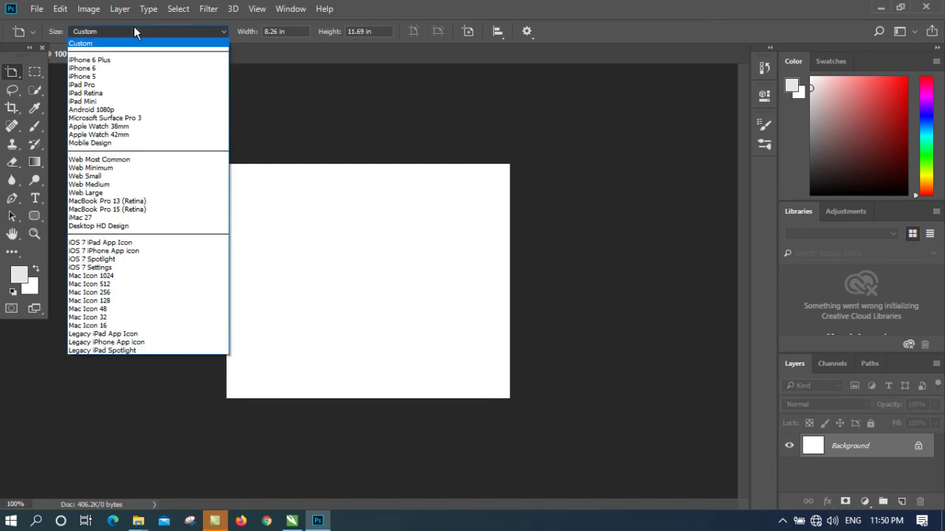
click(292, 32)
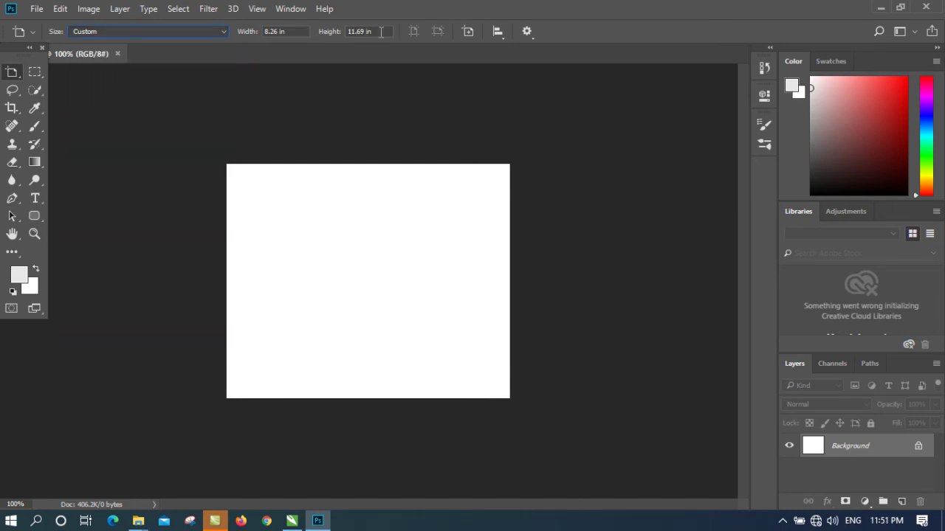
drag(279, 196, 448, 310)
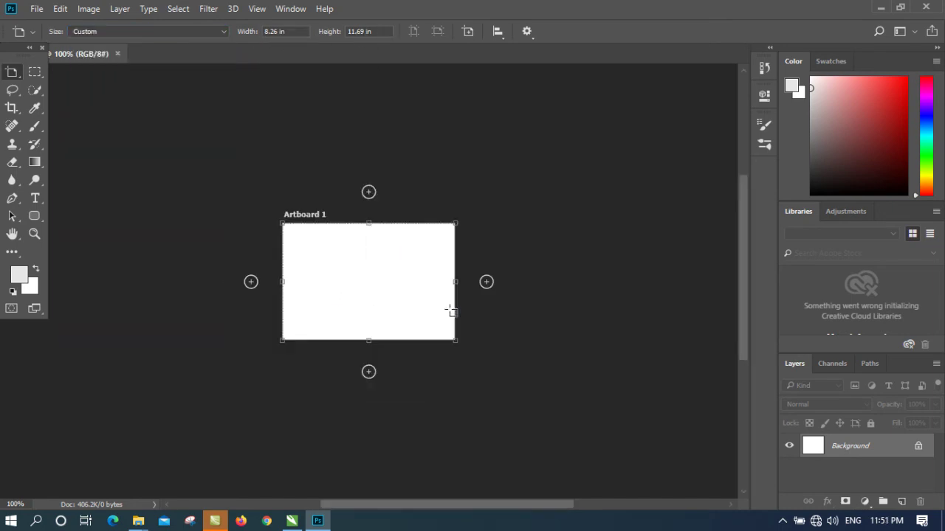
click(486, 282)
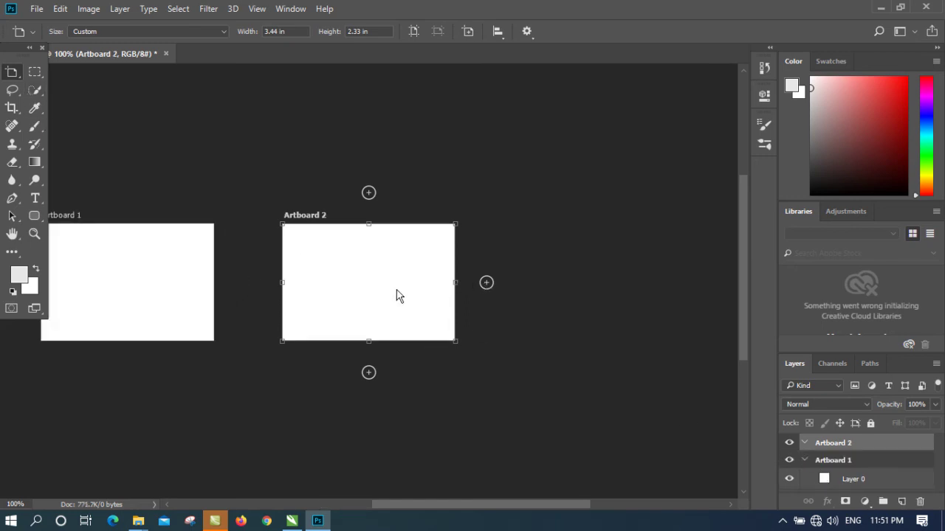
Delete Artboard 2 and the layer inside Artboard 1 with the Move tool, leaving nothing selected
click(424, 200)
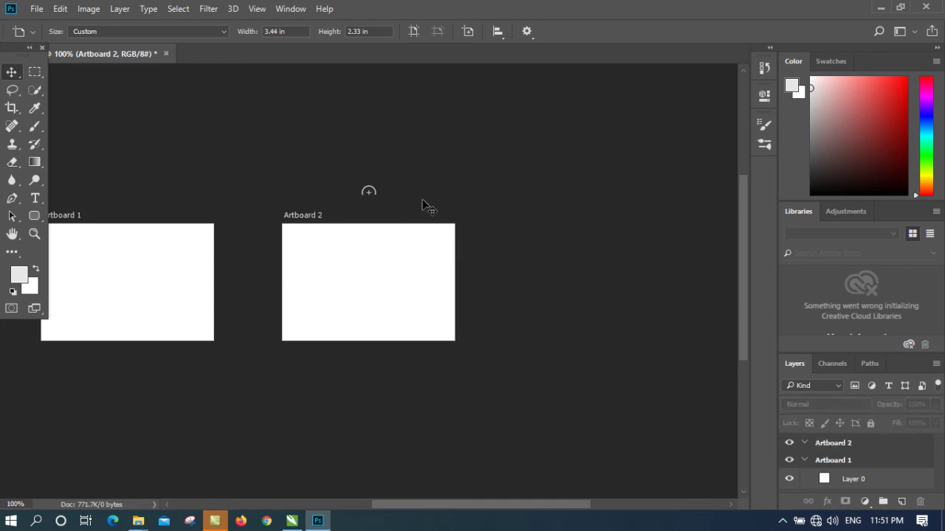
click(336, 253)
key(Delete)
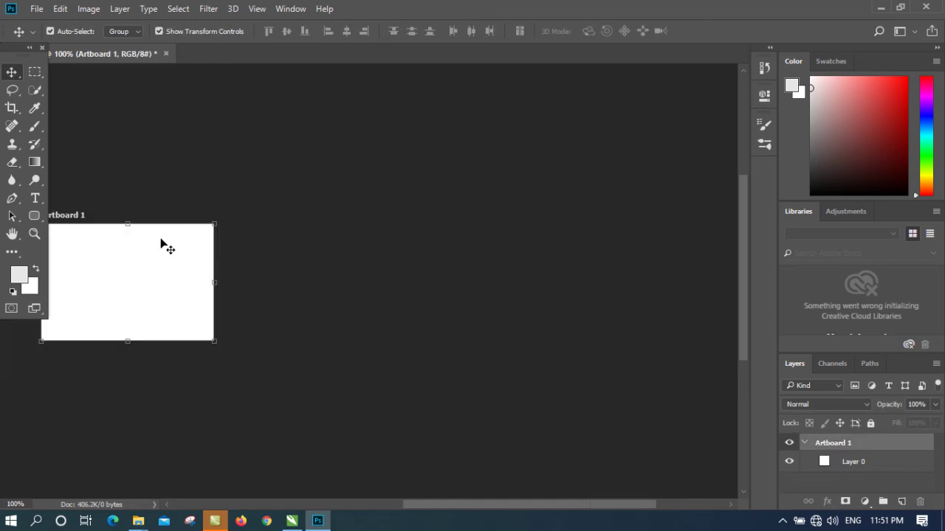
click(160, 244)
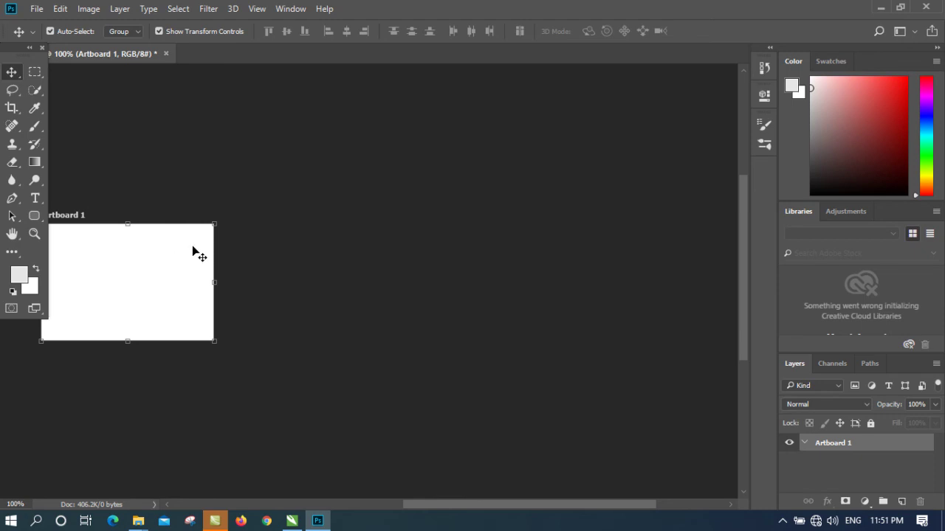
click(394, 297)
Try a rectangular marquee selection outside the artboard, and close the document without saving
click(31, 72)
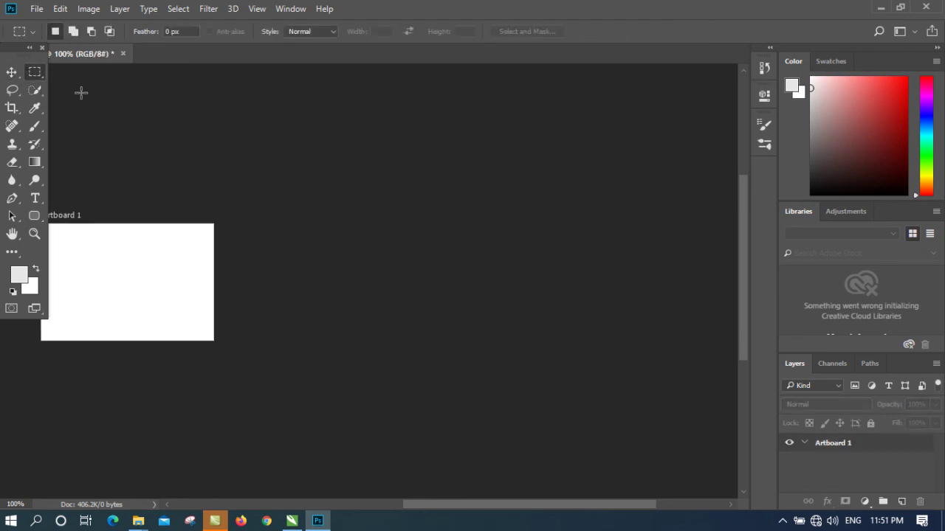
drag(81, 92, 52, 78)
click(438, 207)
key(ctrl+w)
click(458, 208)
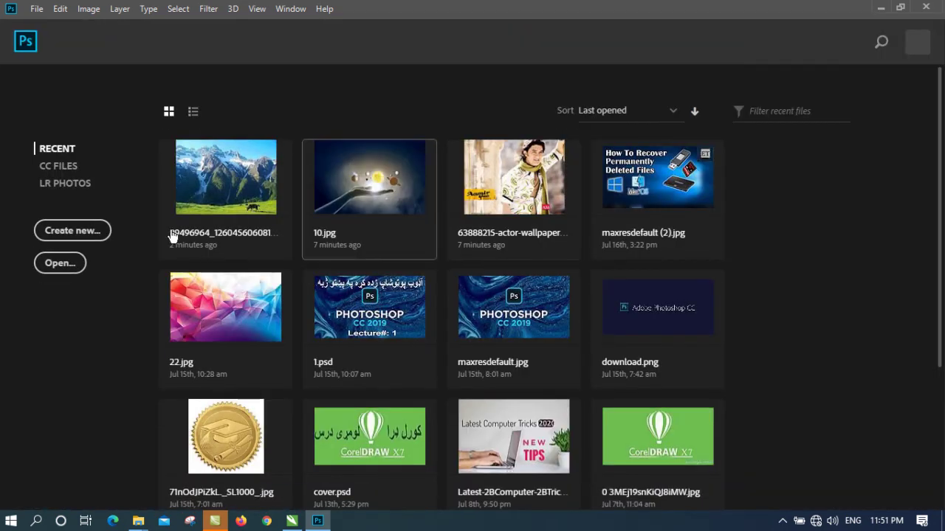
Open the mountain landscape image with the grazing cow from the recent files
click(90, 231)
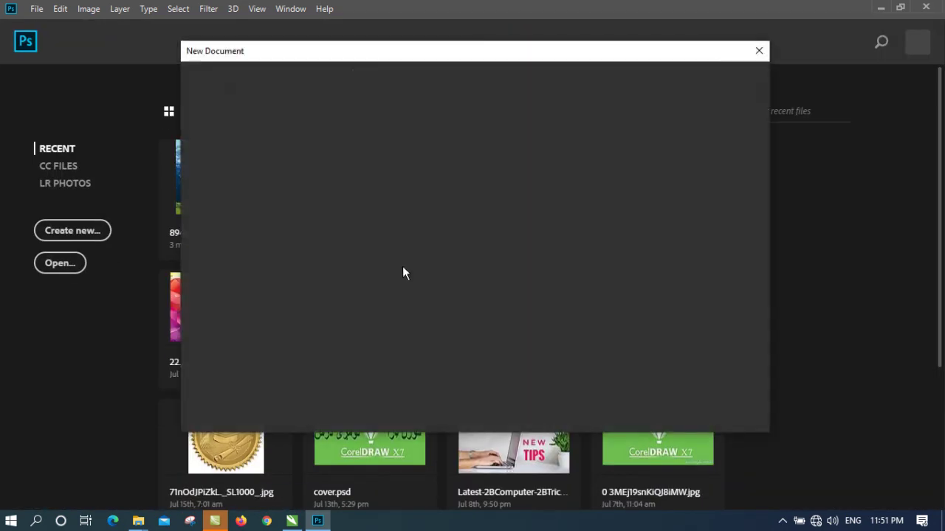
click(759, 50)
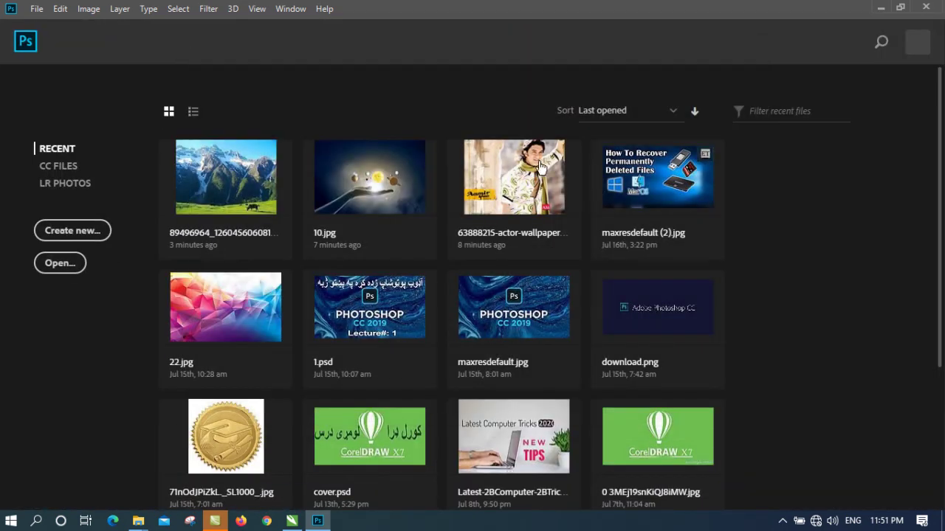
click(272, 185)
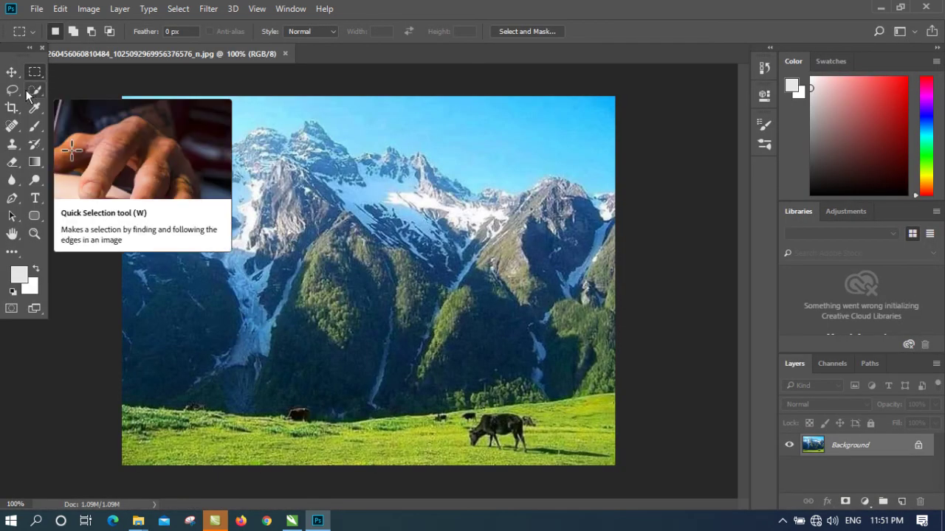
Draw an elliptical selection over the snowy peaks, try subtracting a second ellipse from it, and deselect
right_click(36, 72)
click(111, 86)
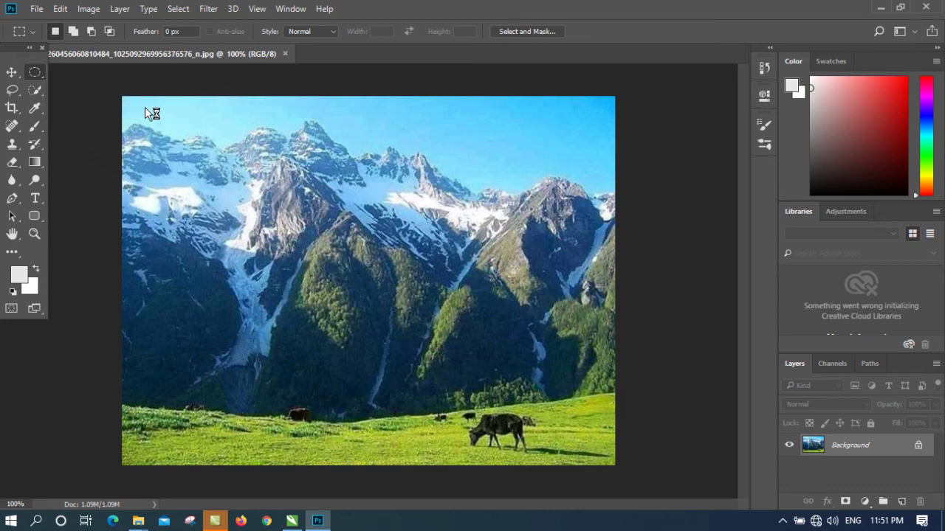
drag(177, 131, 380, 306)
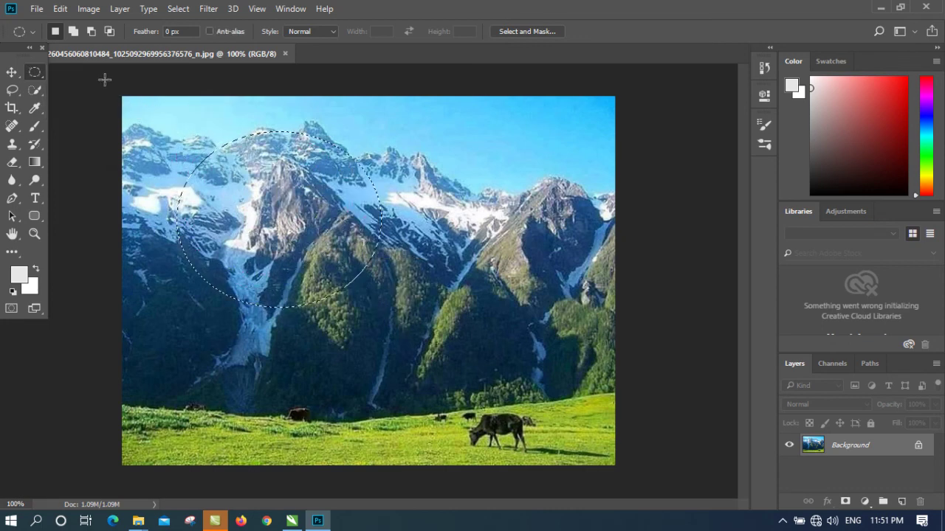
click(91, 32)
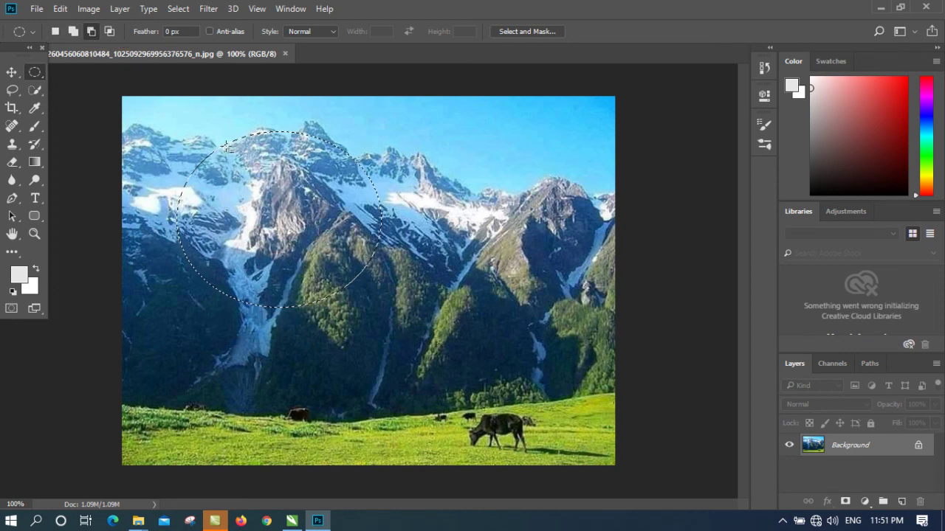
drag(182, 130, 393, 298)
key(ctrl+d)
Select a crescent on the lower mountainside by subtracting one ellipse from another, and move the cutout up onto the snowy peaks
drag(199, 218, 402, 380)
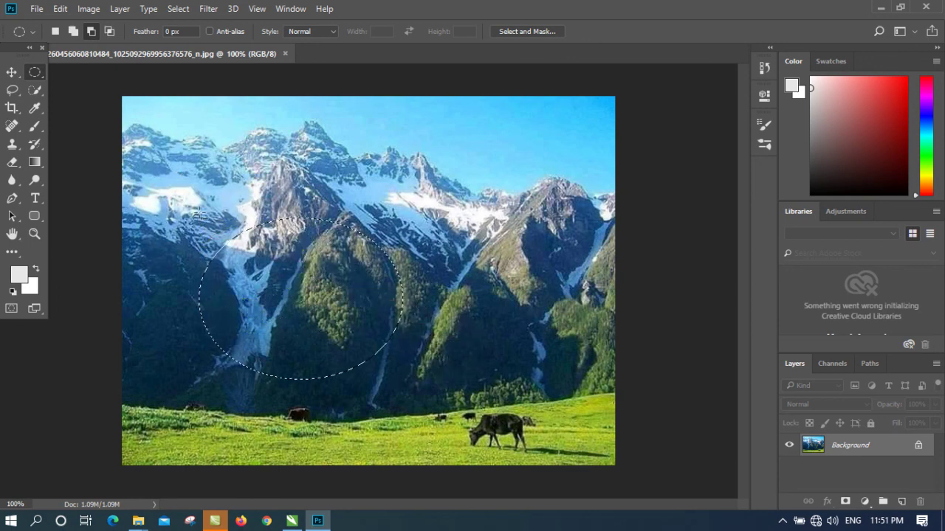
drag(204, 186, 407, 362)
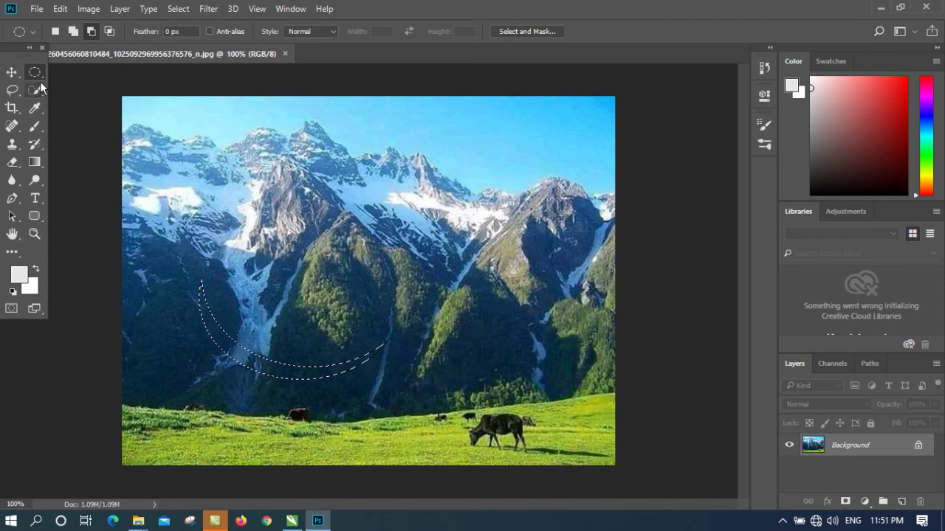
click(12, 72)
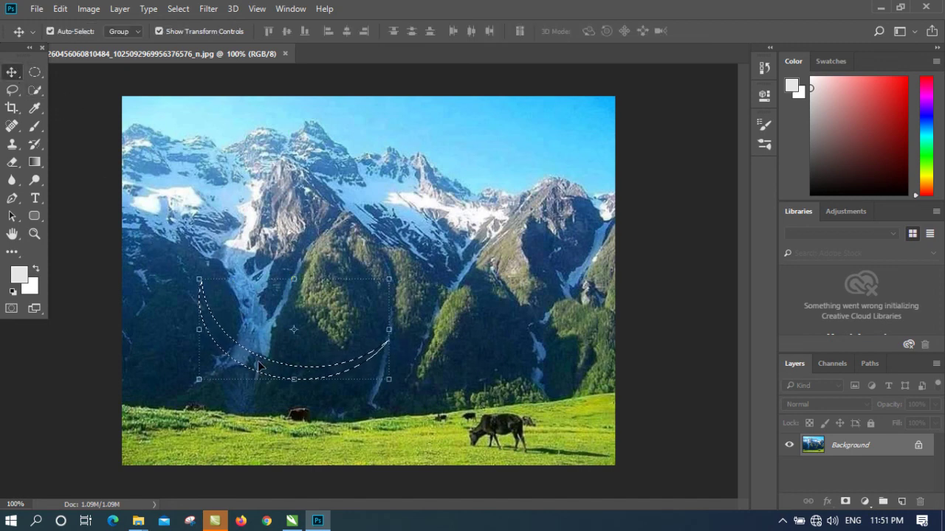
drag(258, 366, 227, 208)
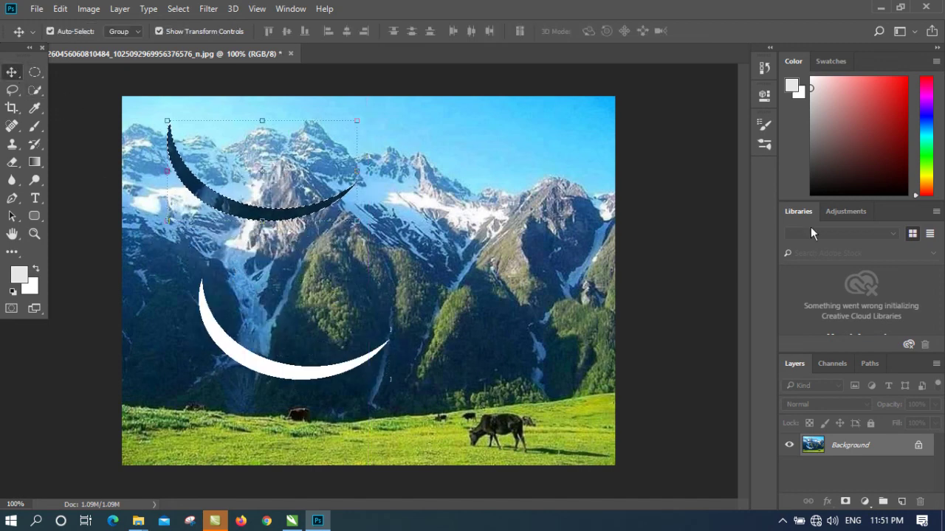
Set the foreground color to a muted, dusty red
click(893, 133)
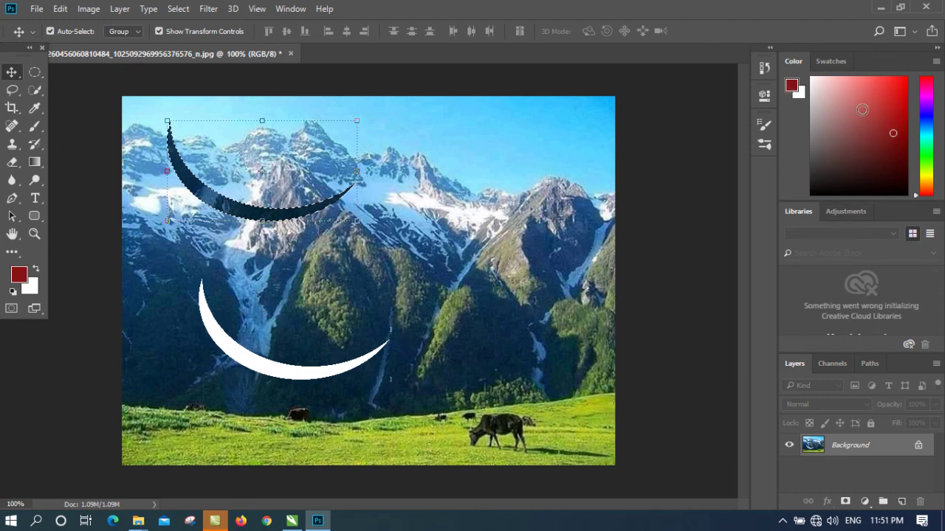
click(850, 120)
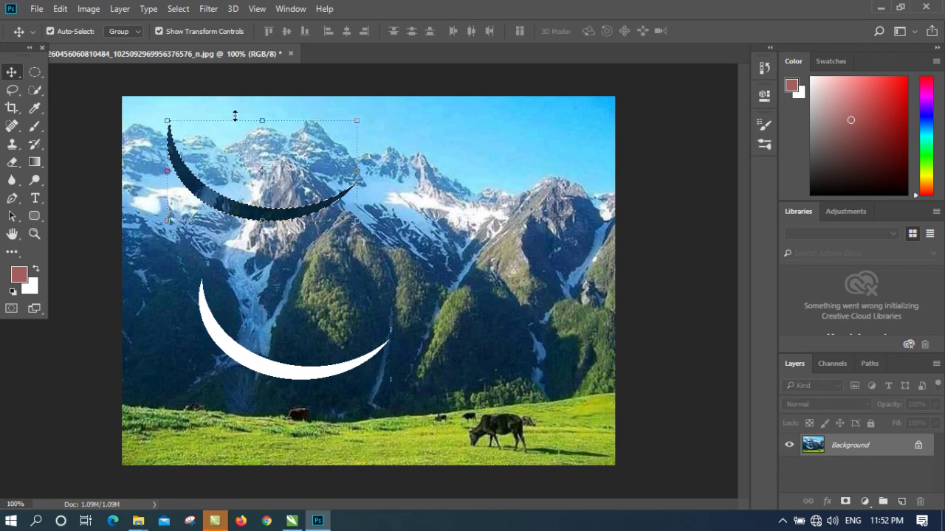
Try rotating the crescent cutout about 15° clockwise and shrinking it to about 78% width and 73% height, and cancel the transform
drag(235, 116, 235, 115)
mouse_move(296, 101)
mouse_down()
mouse_move(367, 106)
mouse_move(337, 146)
mouse_move(286, 96)
mouse_move(304, 99)
mouse_up()
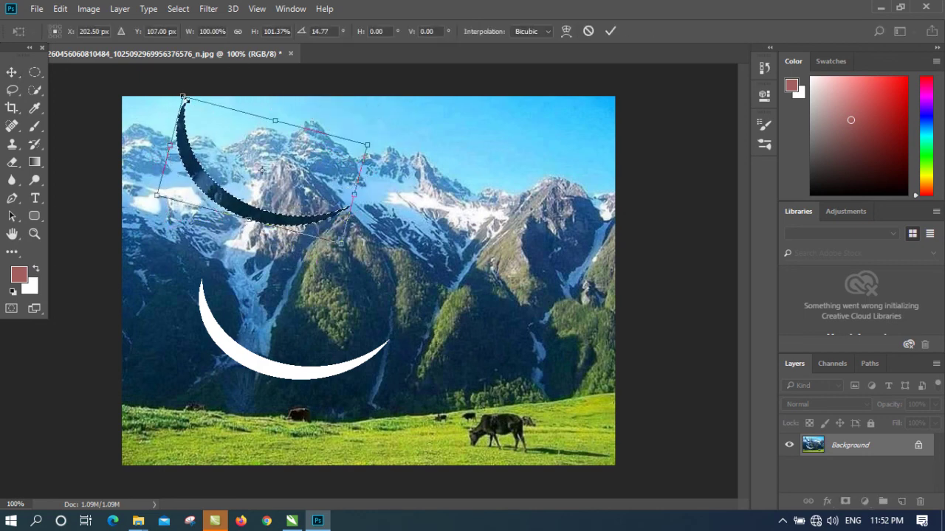
drag(183, 97, 217, 138)
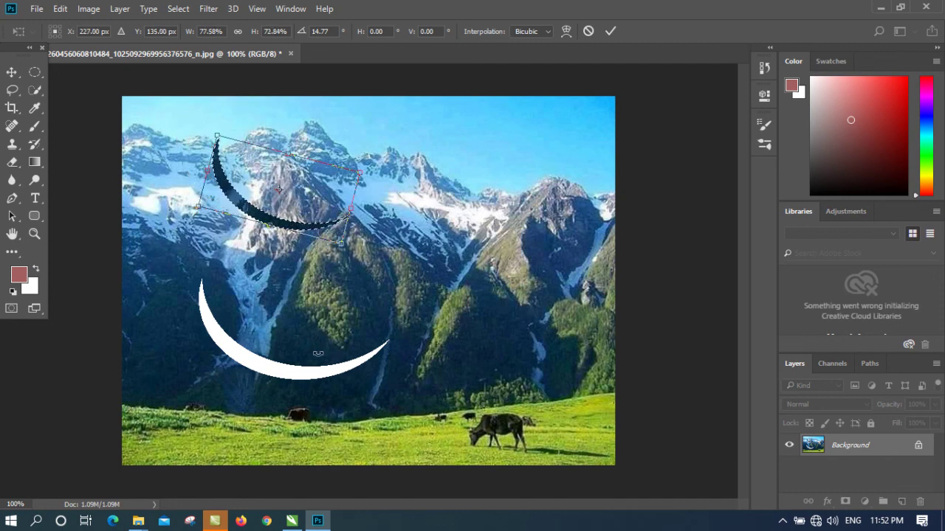
click(588, 32)
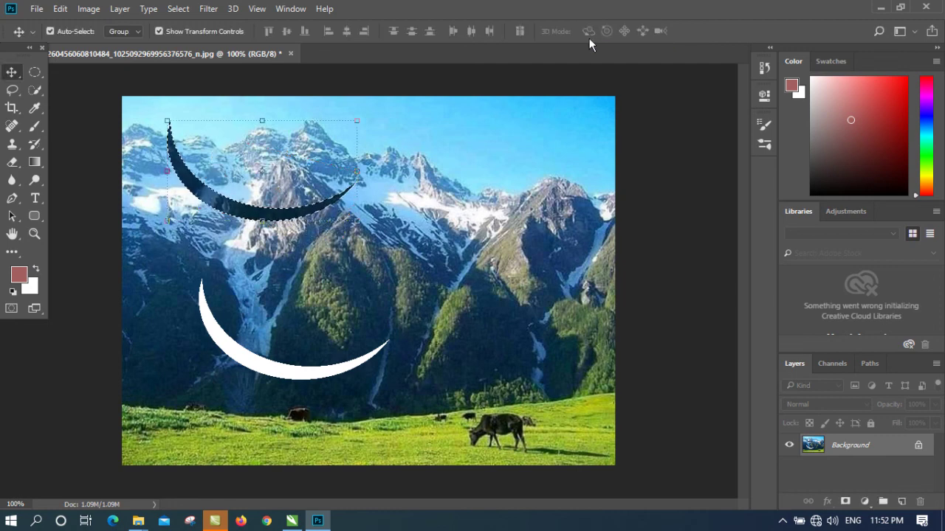
Select a wide rectangle across the central mountainside with the Rectangular Marquee tool, and move the cutout straight up over the peaks and sky
click(36, 71)
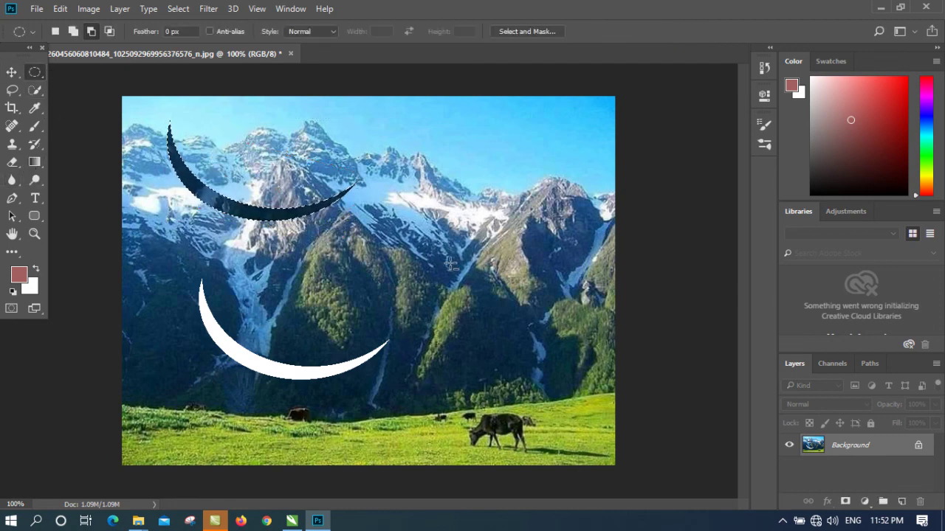
right_click(35, 72)
click(83, 76)
drag(347, 238, 579, 320)
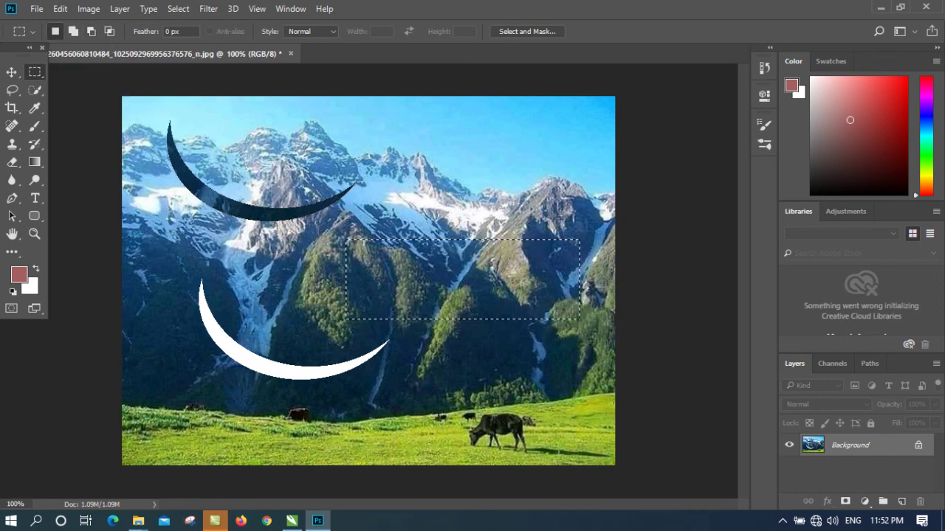
click(12, 72)
drag(502, 256, 511, 149)
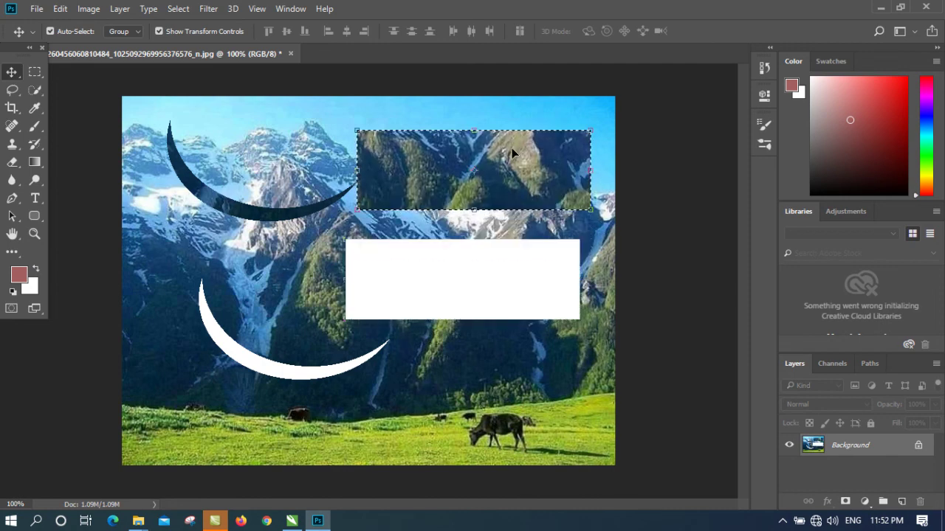
Try shrinking the rectangular cutout with Free Transform twice, undoing the first resize and cancelling the second
key(ctrl+t)
drag(590, 131, 512, 167)
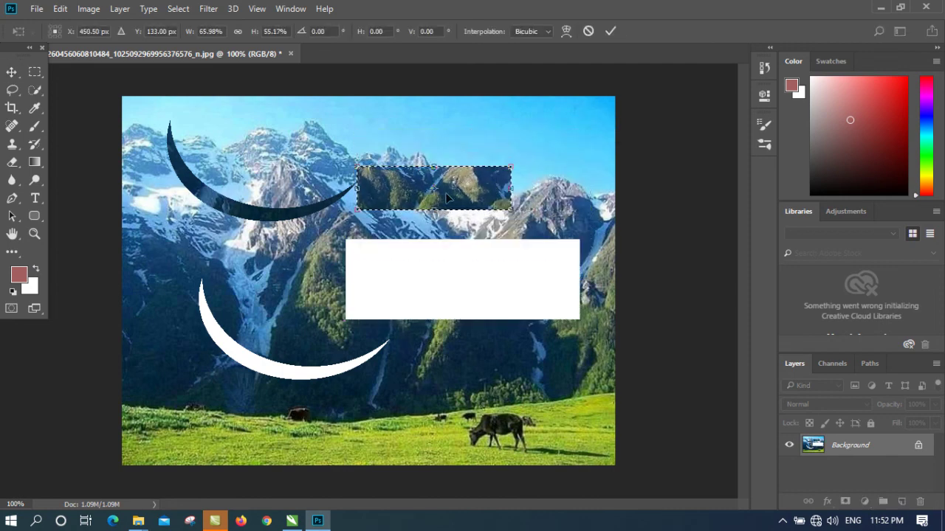
click(611, 31)
key(ctrl+z)
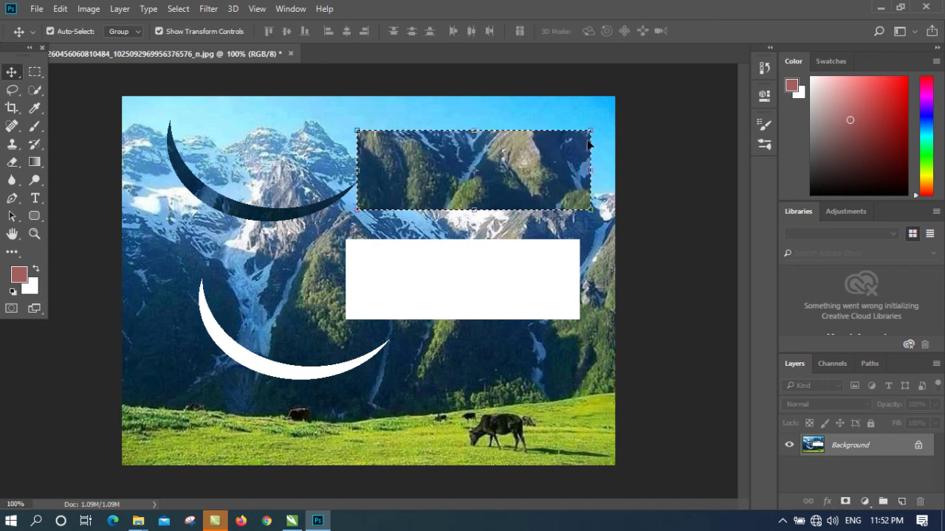
key(ctrl+t)
drag(590, 131, 431, 194)
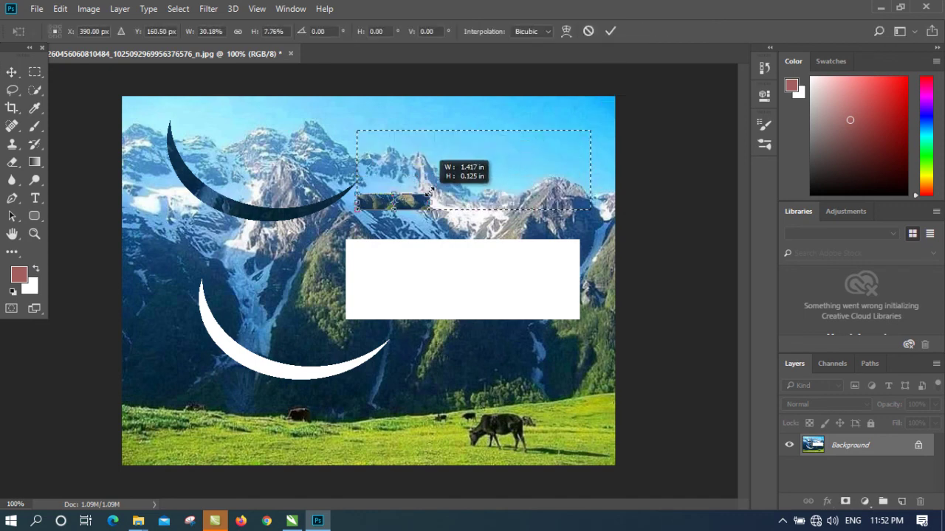
click(590, 31)
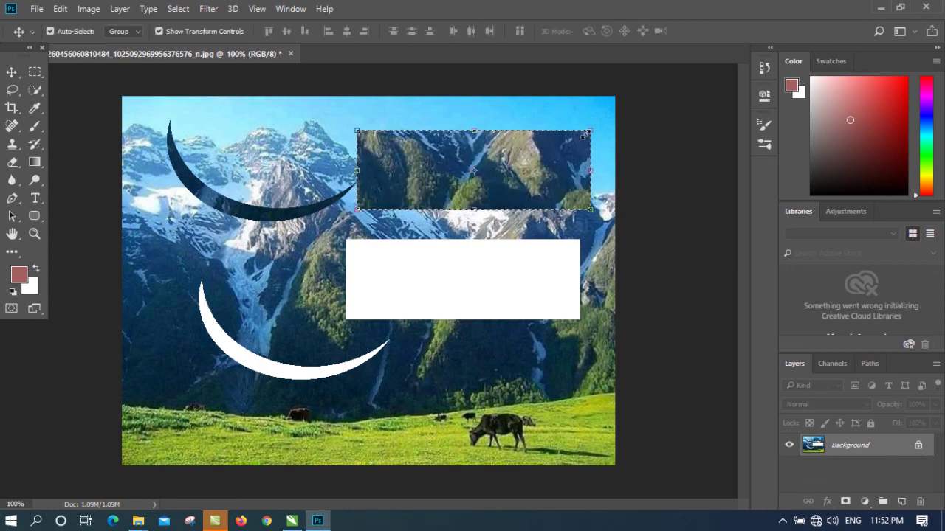
Shrink the rectangular cutout to about 66% width and 58% height, warp its upper edge into a raised curve with an outstretched corner, and deselect
drag(585, 134, 511, 164)
click(565, 31)
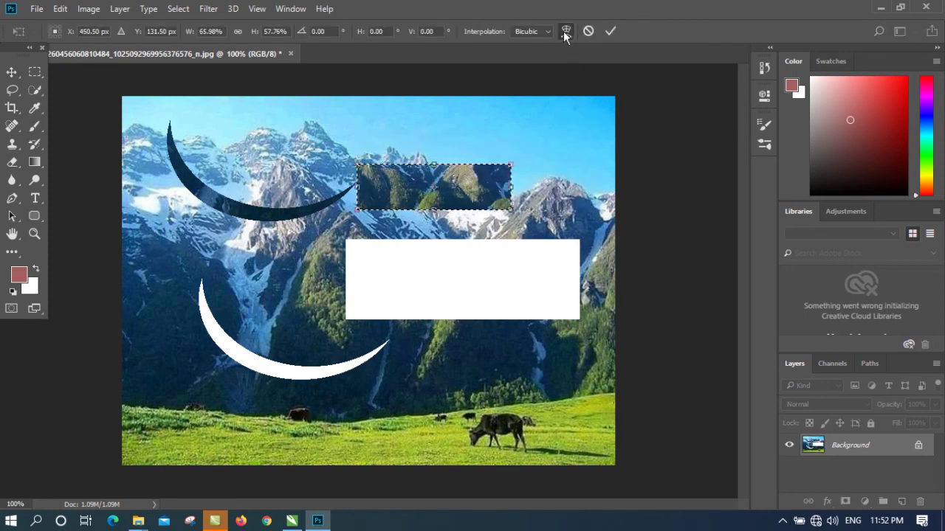
drag(512, 169, 538, 136)
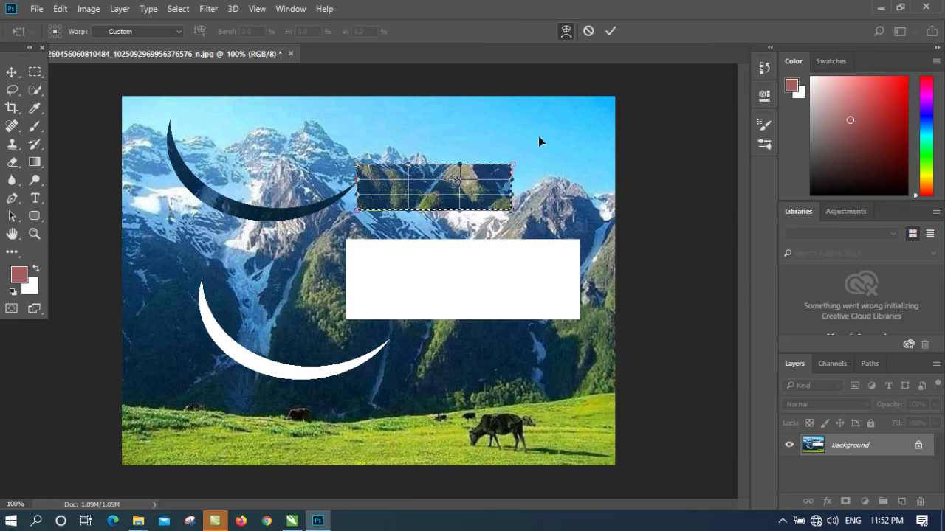
drag(460, 164, 408, 164)
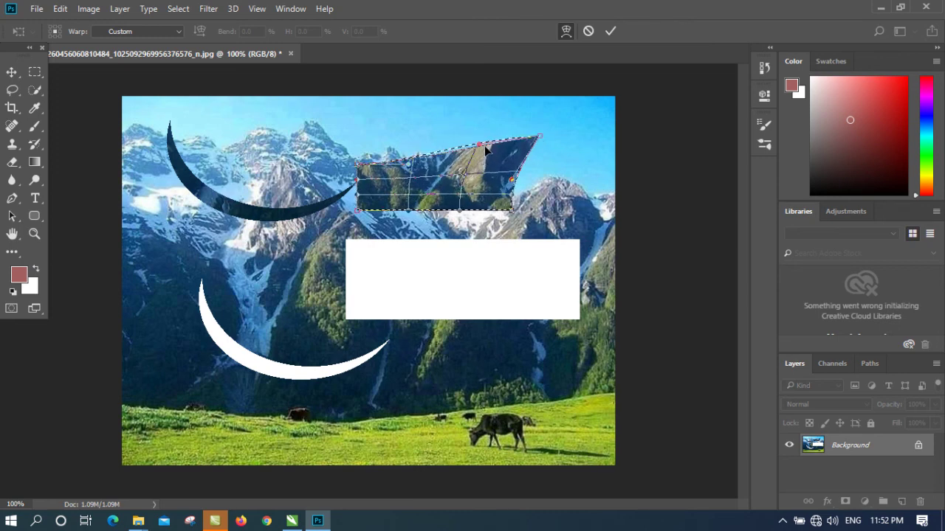
drag(538, 139, 523, 187)
drag(408, 164, 415, 115)
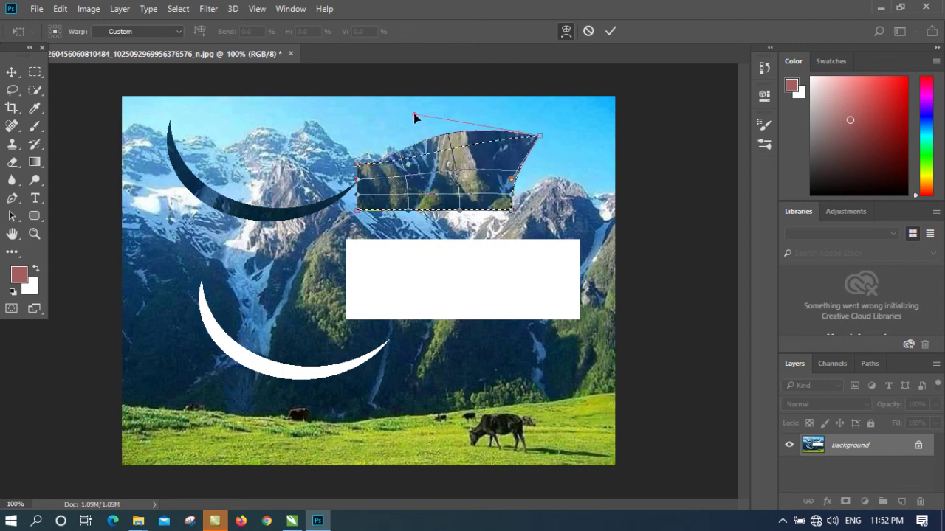
click(611, 31)
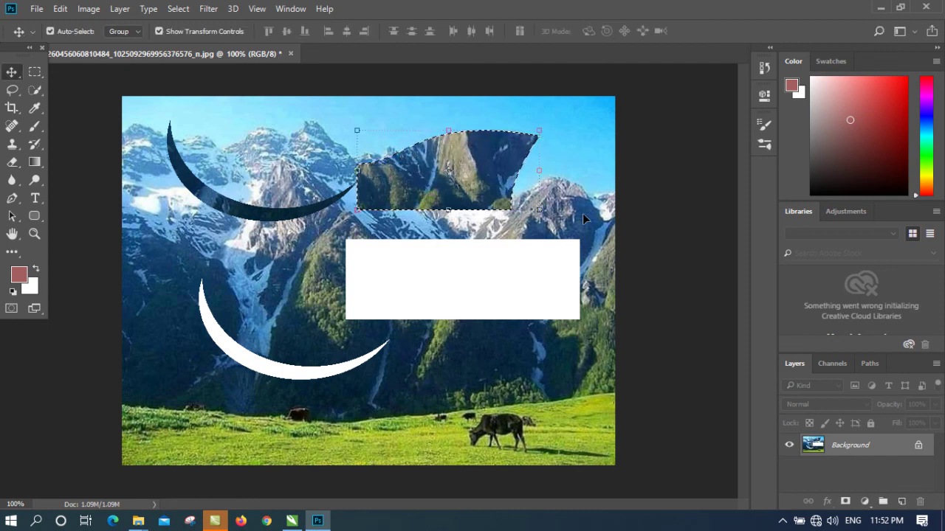
key(ctrl+d)
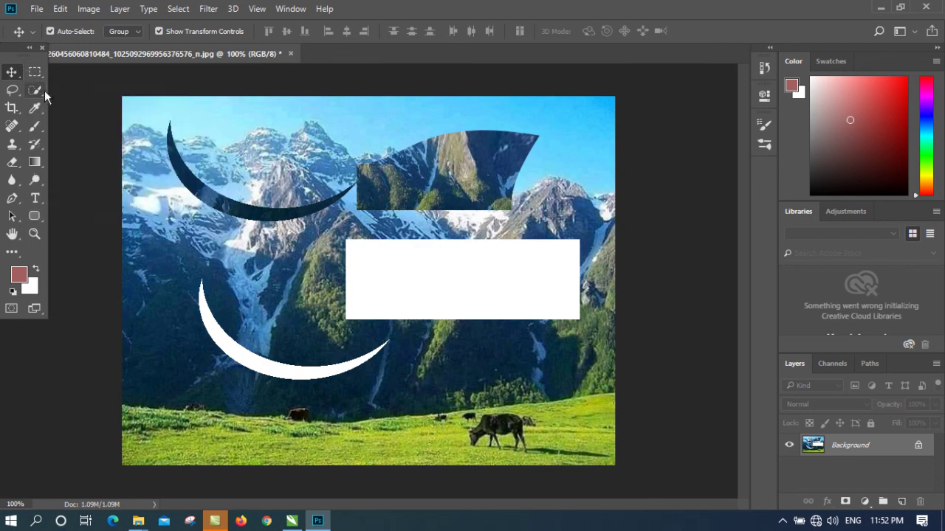
Replace the Move tool with the Artboard tool in its tool group, and activate the Rectangular Marquee tool
right_click(16, 74)
click(47, 88)
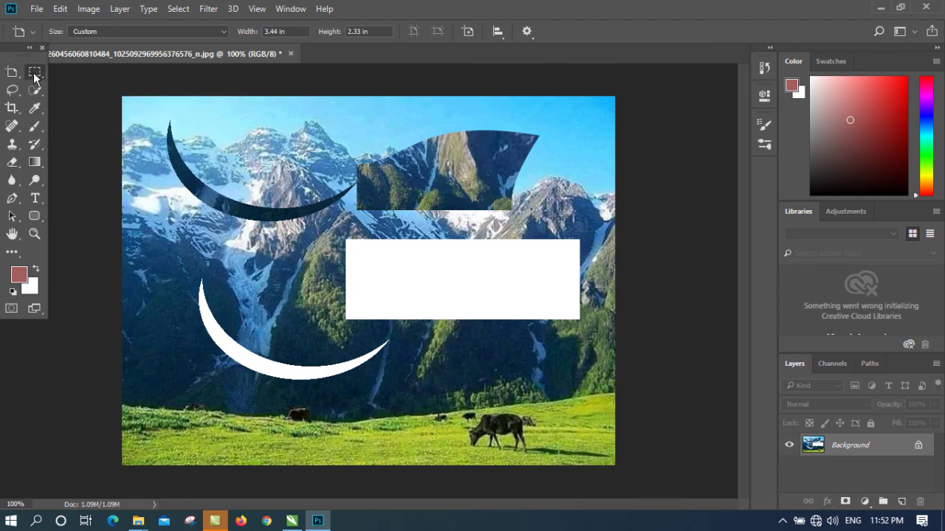
click(34, 74)
click(526, 9)
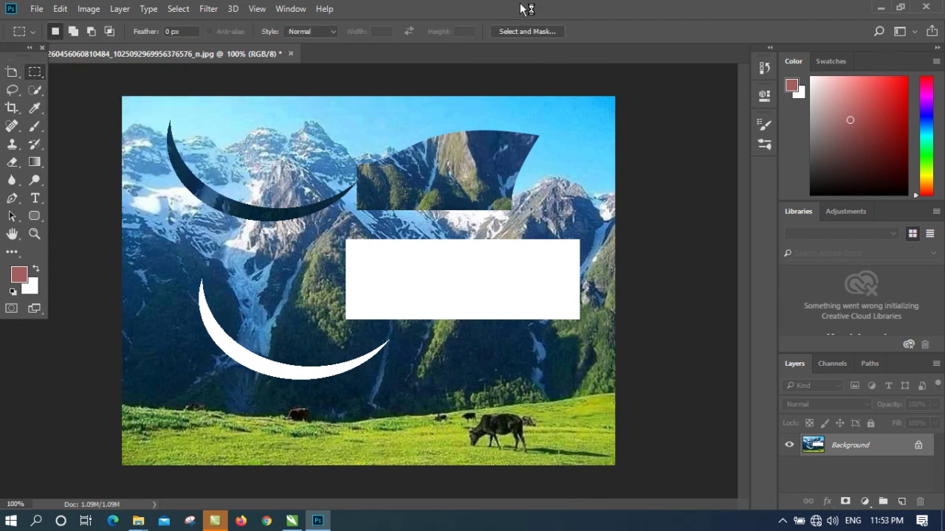